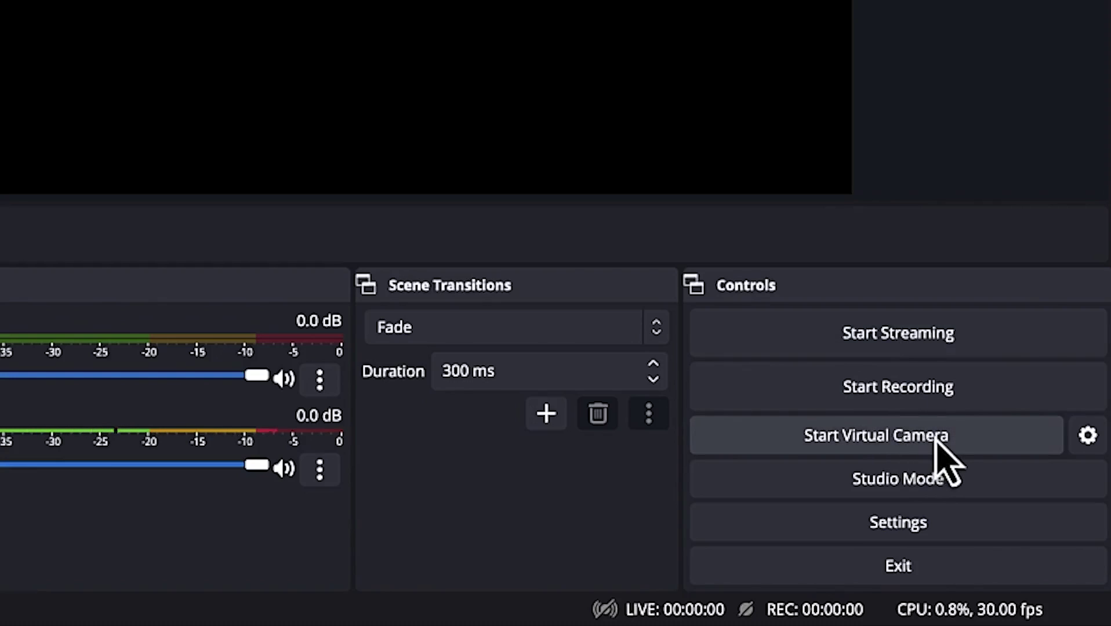
Turn on Studio Mode and view the available scene transition types, leaving Fade selected.
left_click(940, 485)
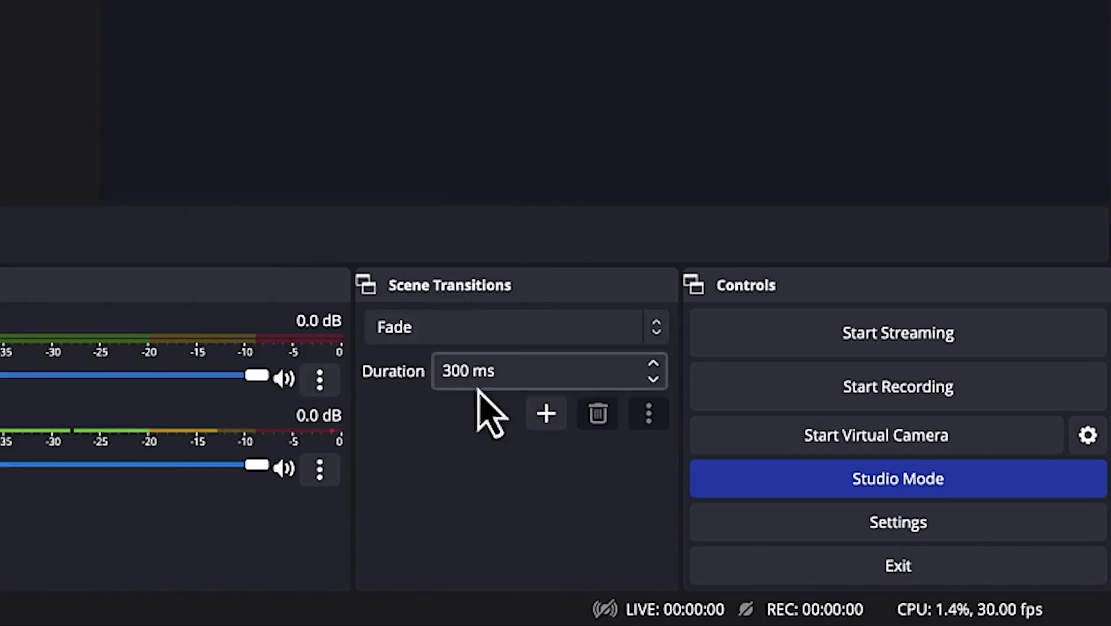
left_click(479, 337)
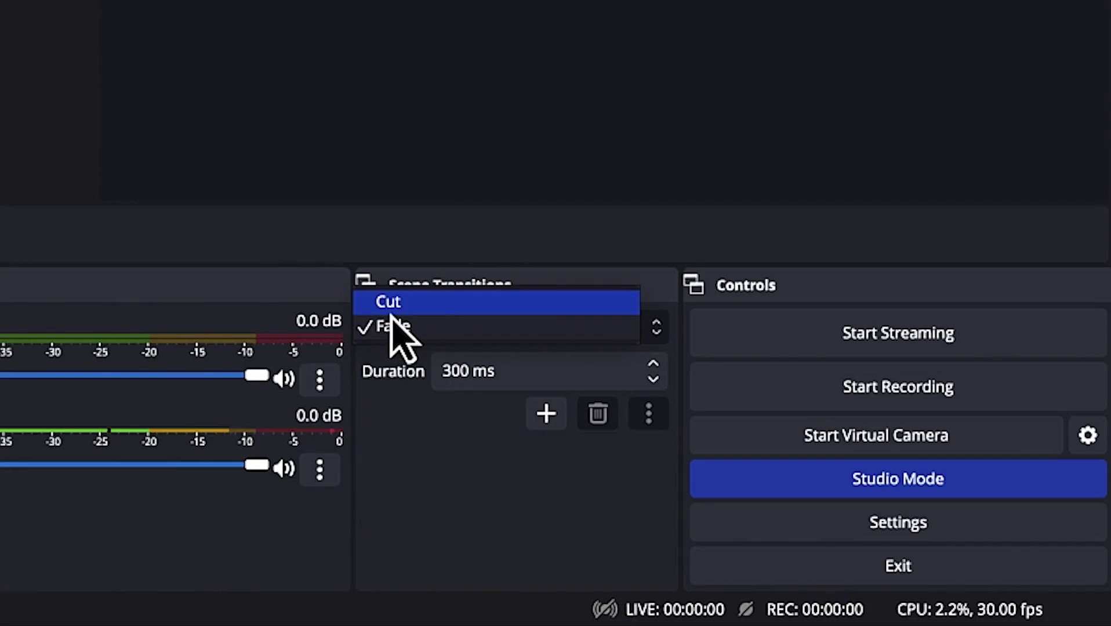
left_click(422, 429)
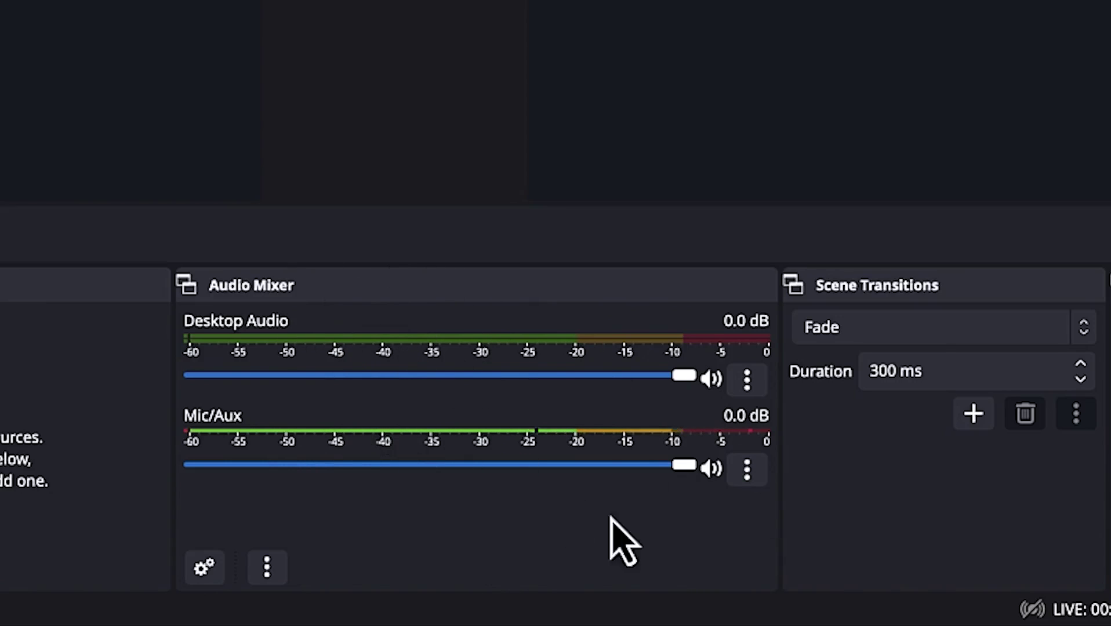
Examine the option lists of the Mic/Aux and Desktop Audio channels and the source types available for Scene 1.
left_click(747, 471)
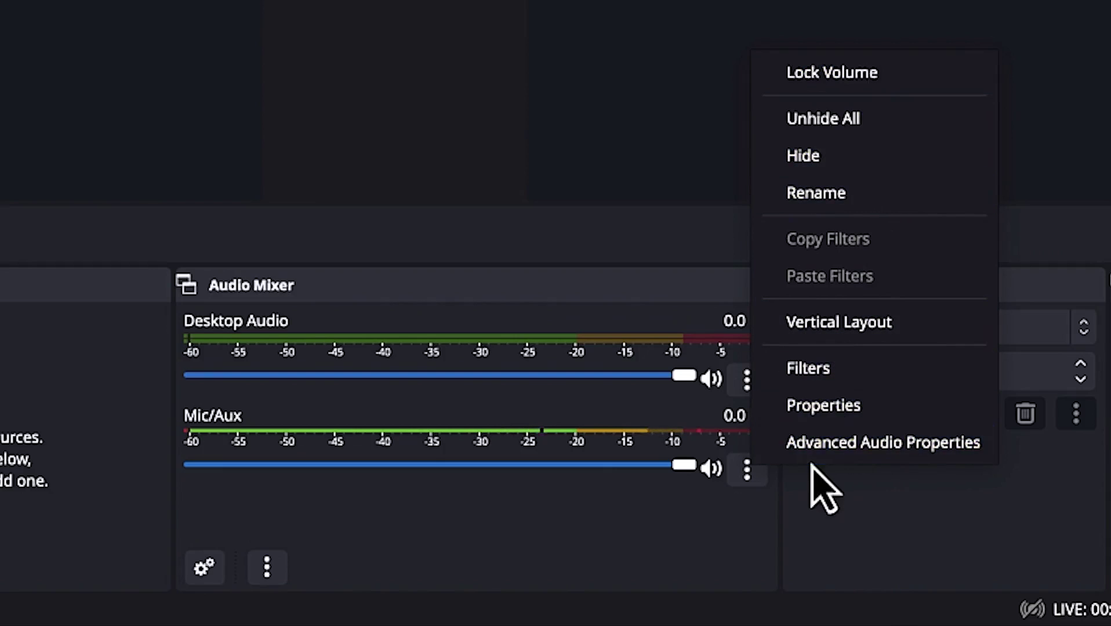
left_click(640, 560)
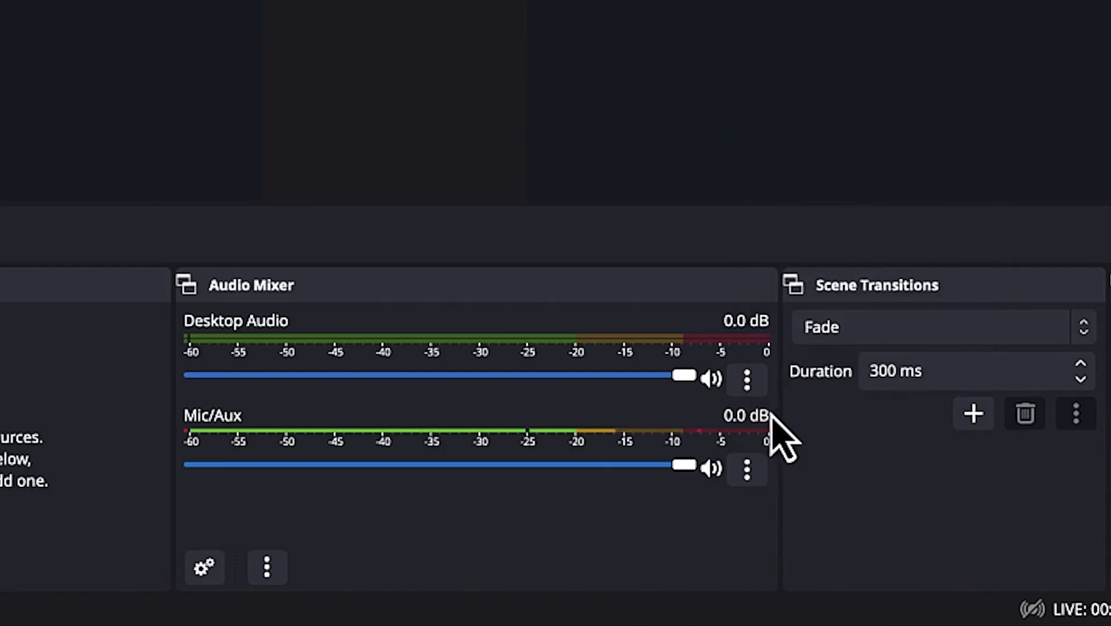
left_click(749, 383)
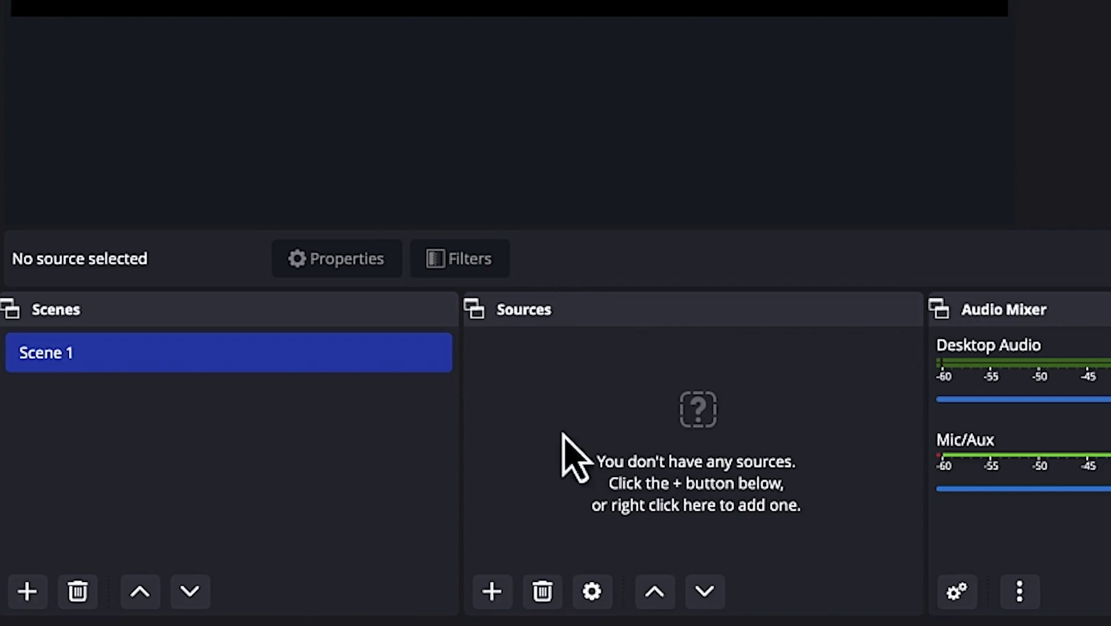
left_click(491, 591)
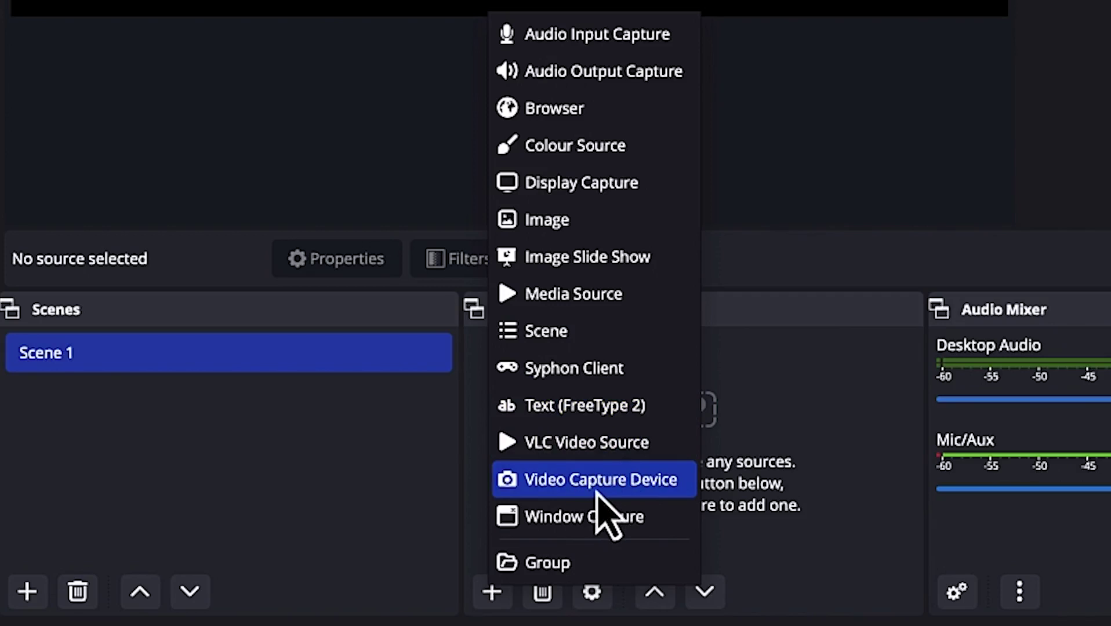
left_click(752, 381)
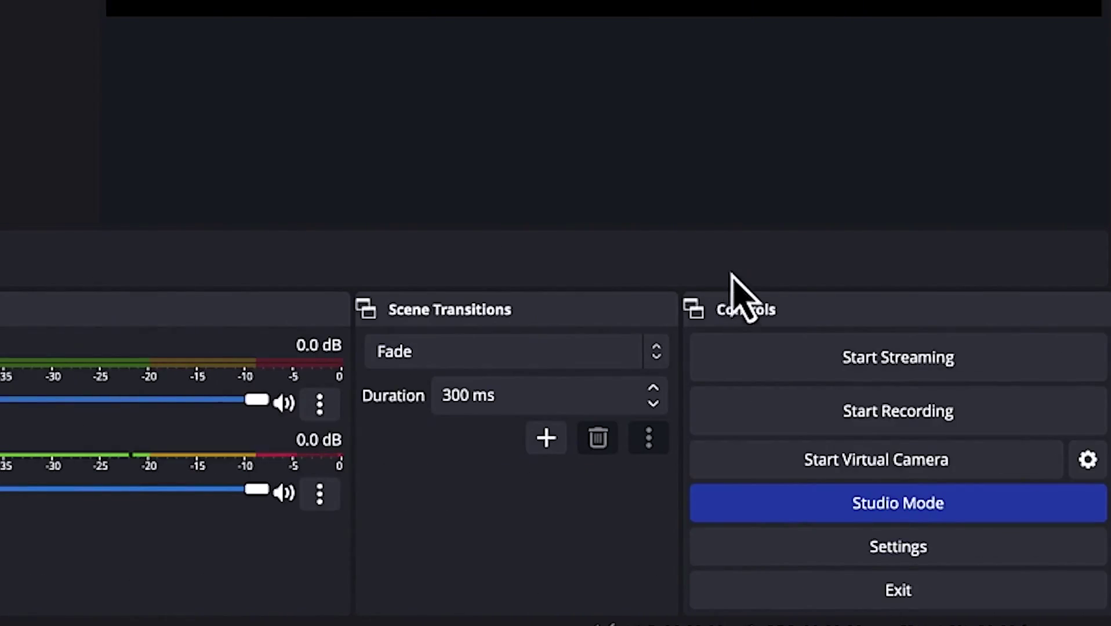
Open the program settings and view the available interface languages, keeping English (UK).
left_click(900, 552)
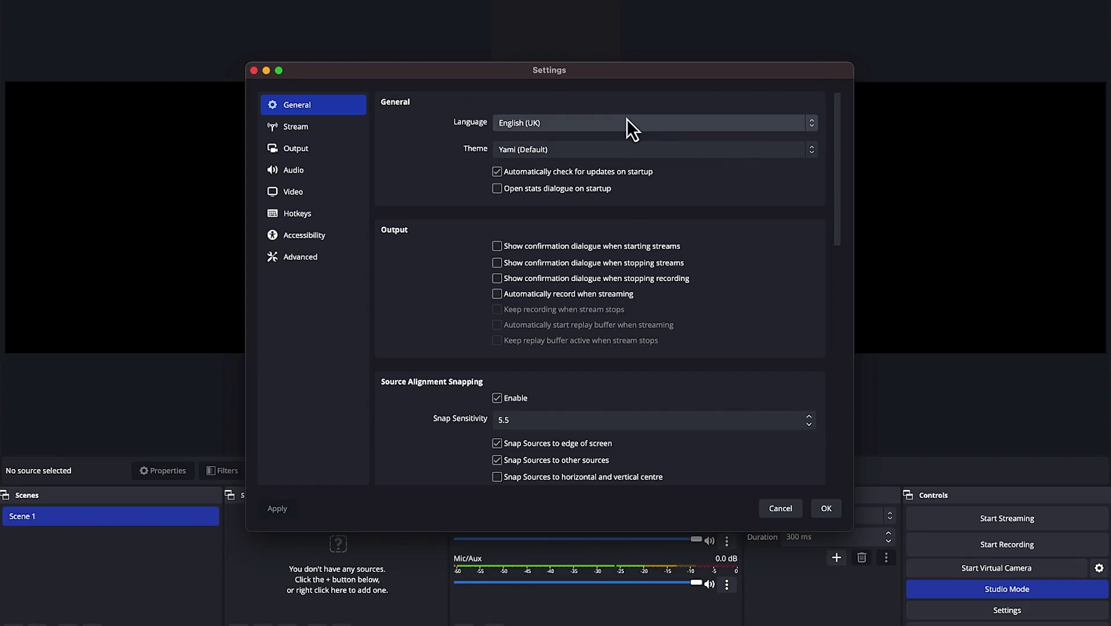
left_click(816, 126)
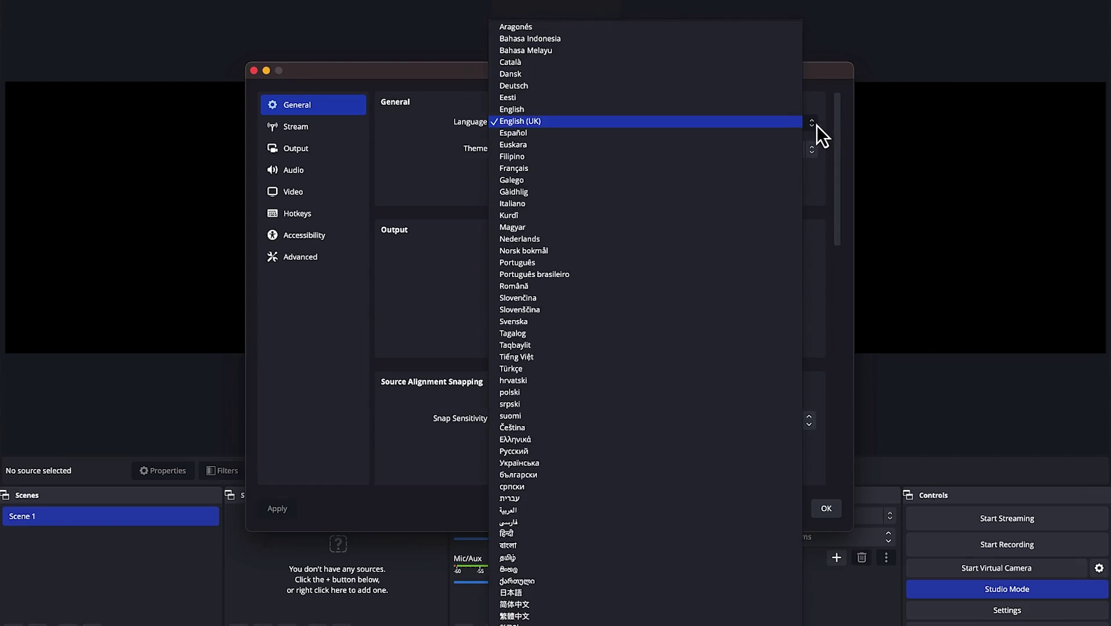
left_click(818, 125)
Try the Light interface theme and restore Yami (Default).
left_click(814, 153)
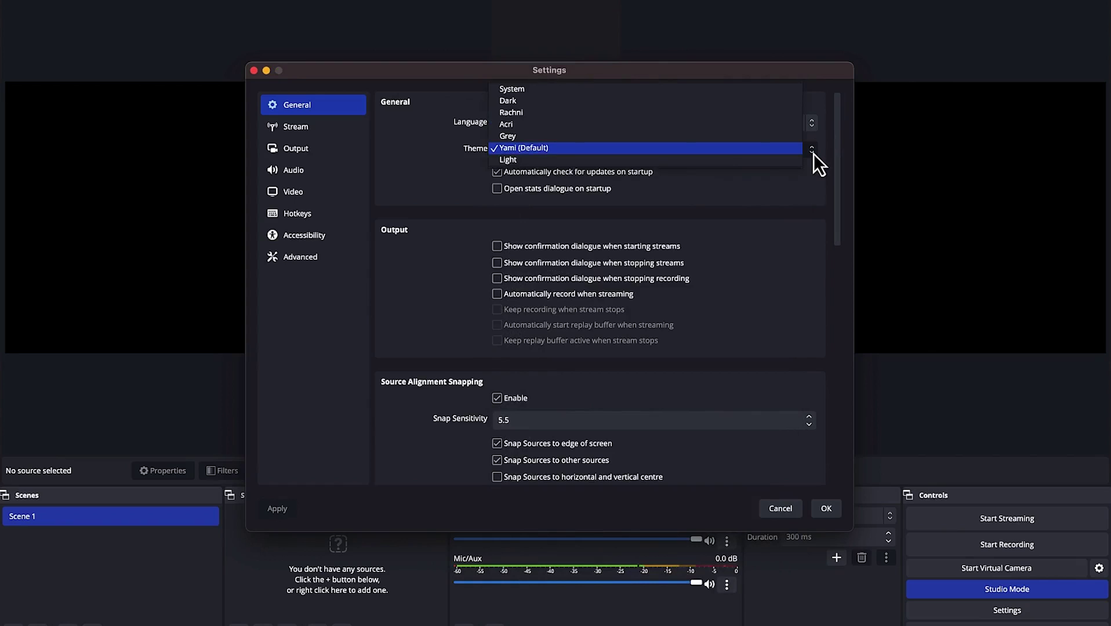
left_click(761, 159)
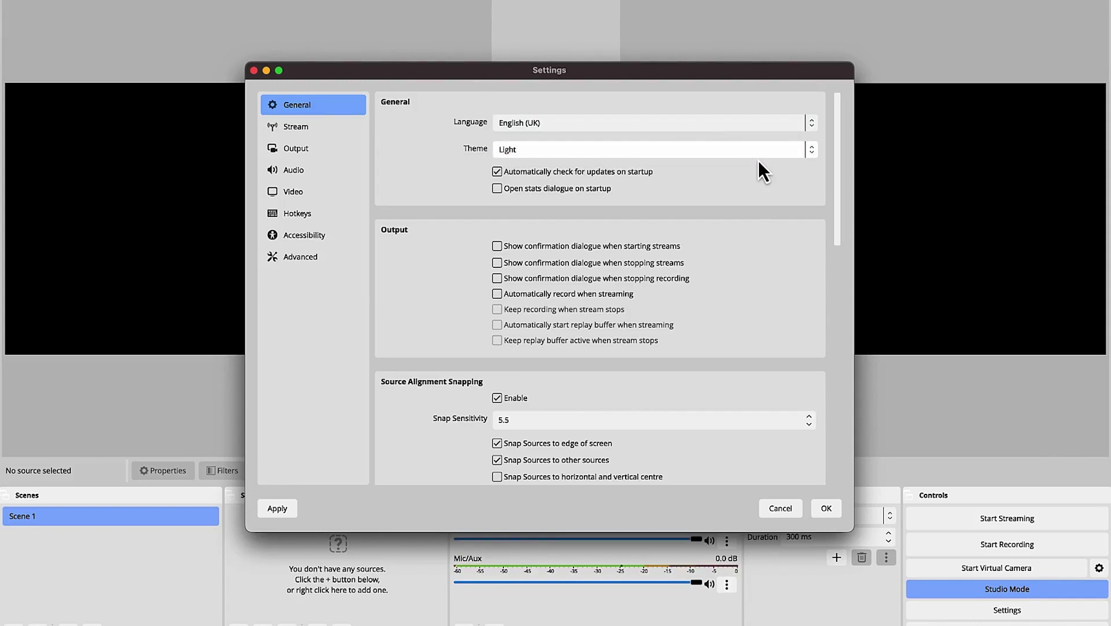
left_click(812, 151)
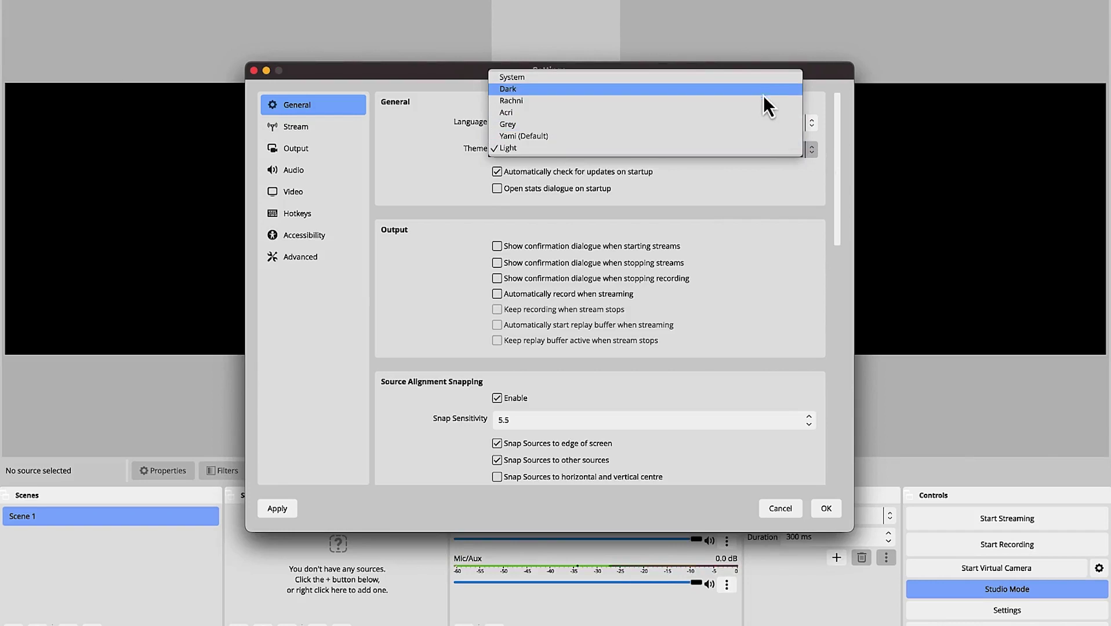
left_click(751, 141)
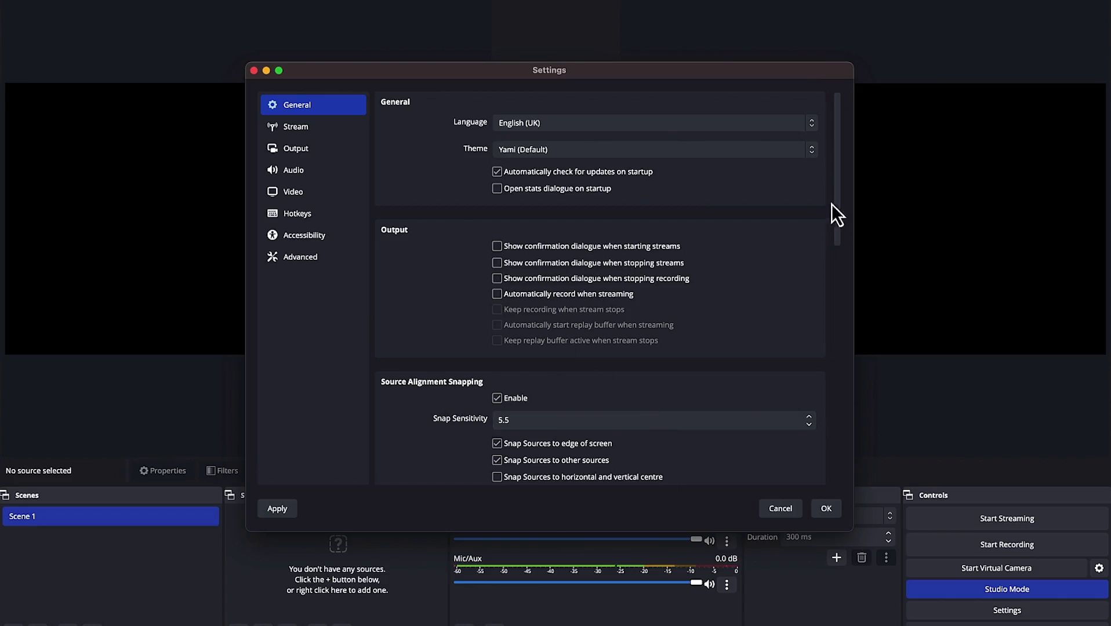
Review the projector, system tray, preview, Studio Mode and multiview options in the general settings.
left_click_drag(839, 200, 833, 321)
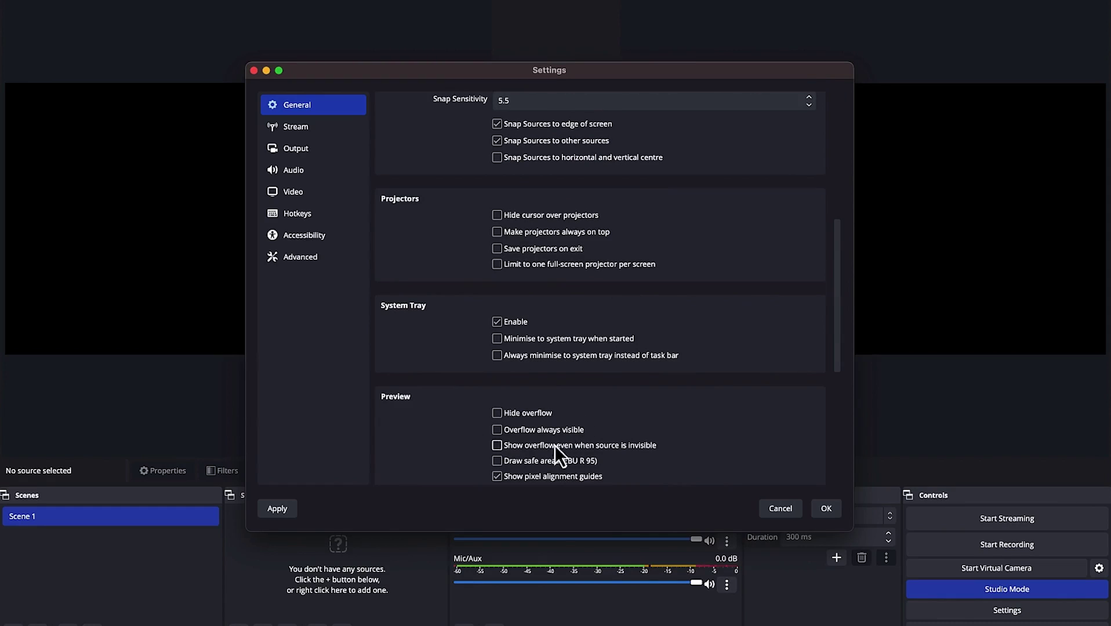
left_click_drag(839, 246, 841, 349)
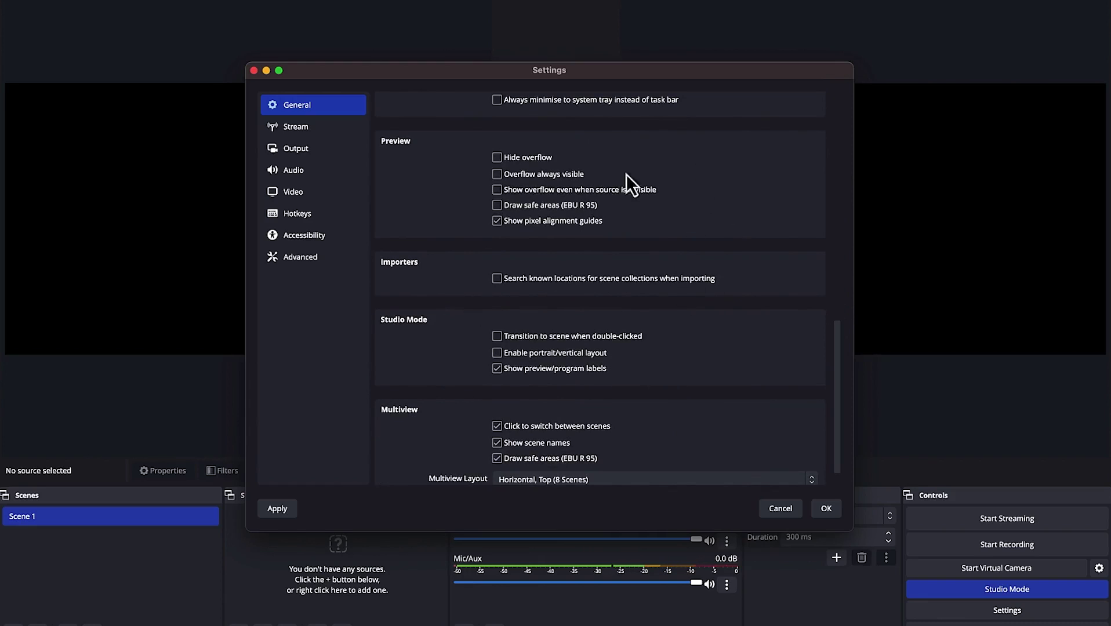
left_click_drag(836, 355, 831, 111)
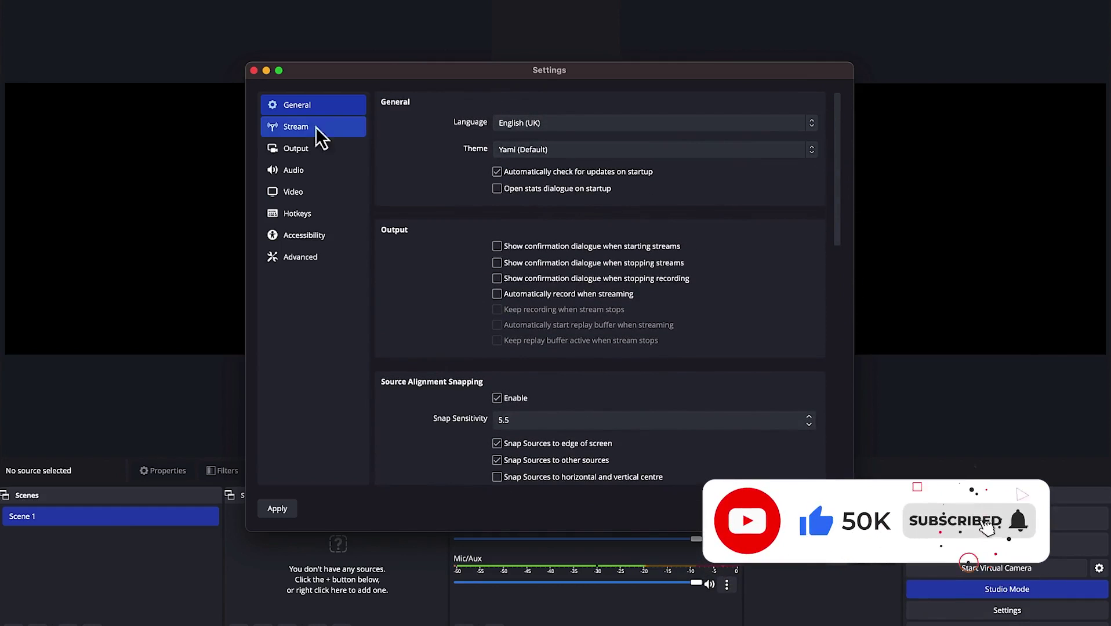
Choose YouTube - RTMPS as the service in the stream settings.
left_click(288, 130)
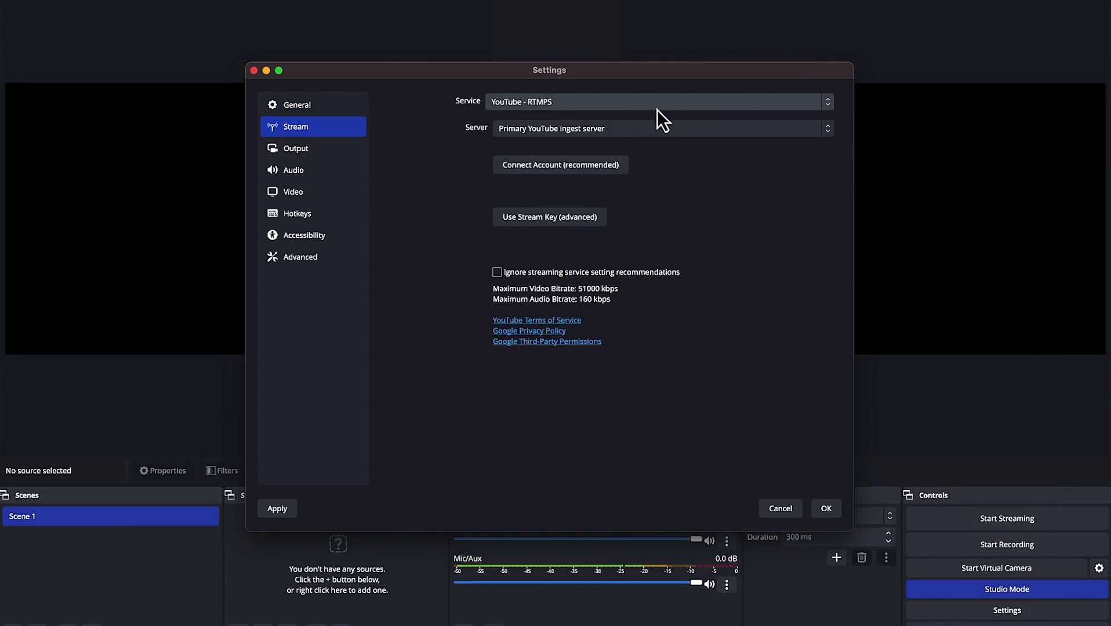
left_click(833, 101)
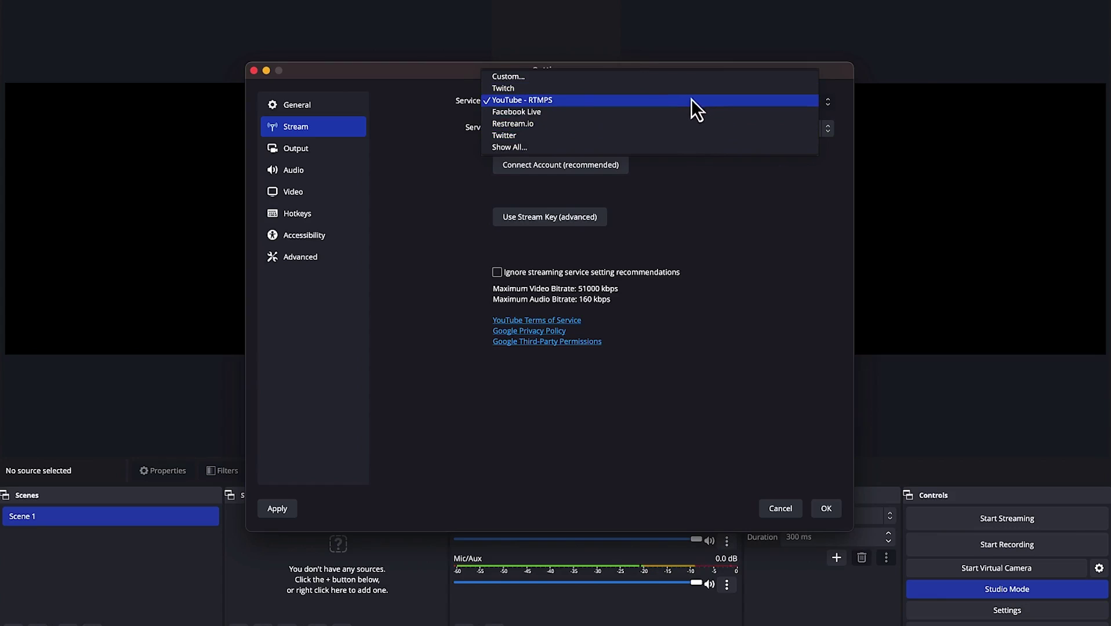
left_click(694, 101)
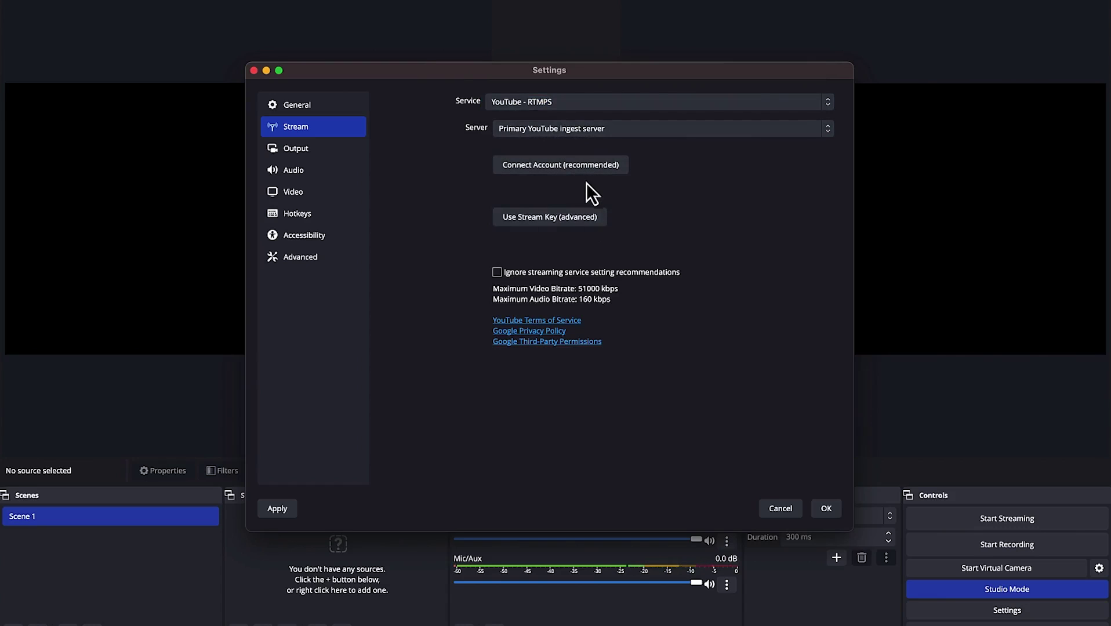
Enter the stream key from YouTube Studio's live streaming page in the stream key field and reveal it.
left_click(543, 223)
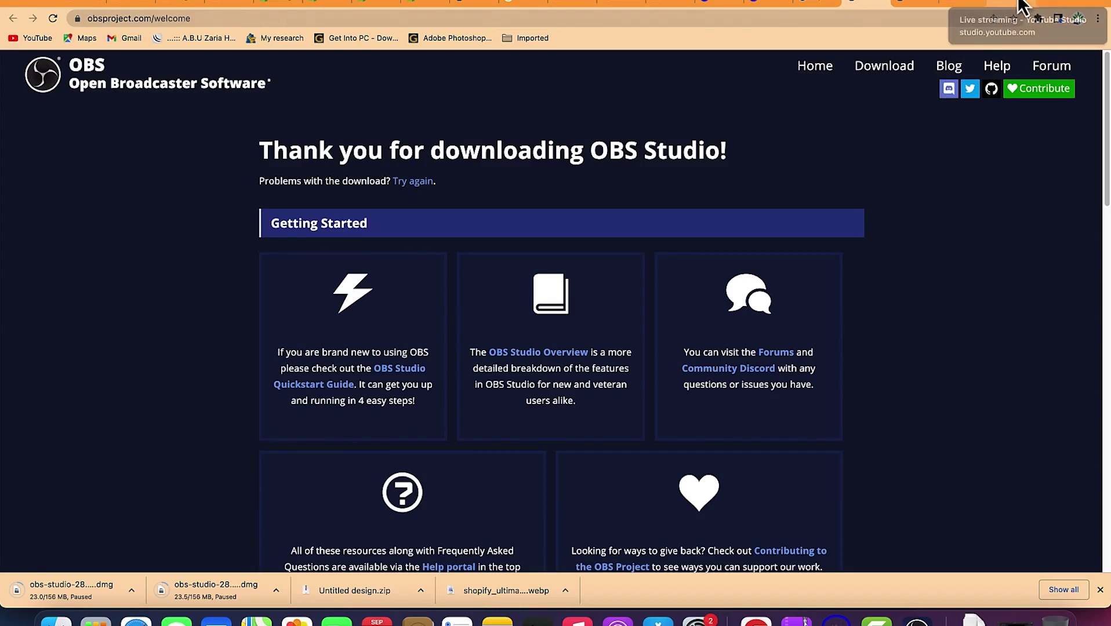
left_click(998, 6)
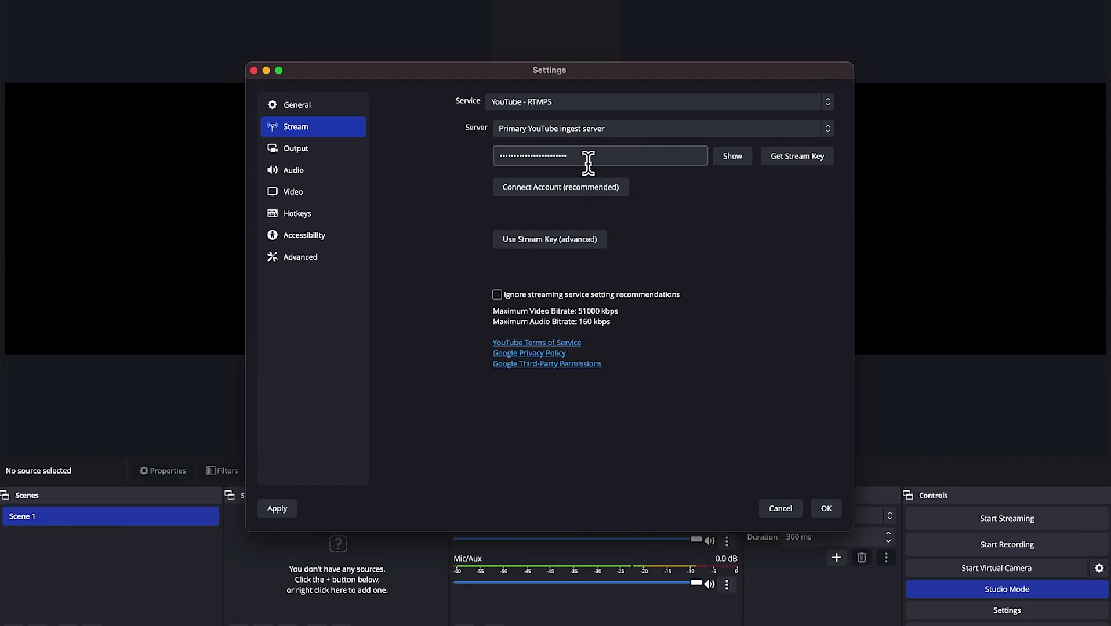
left_click(721, 159)
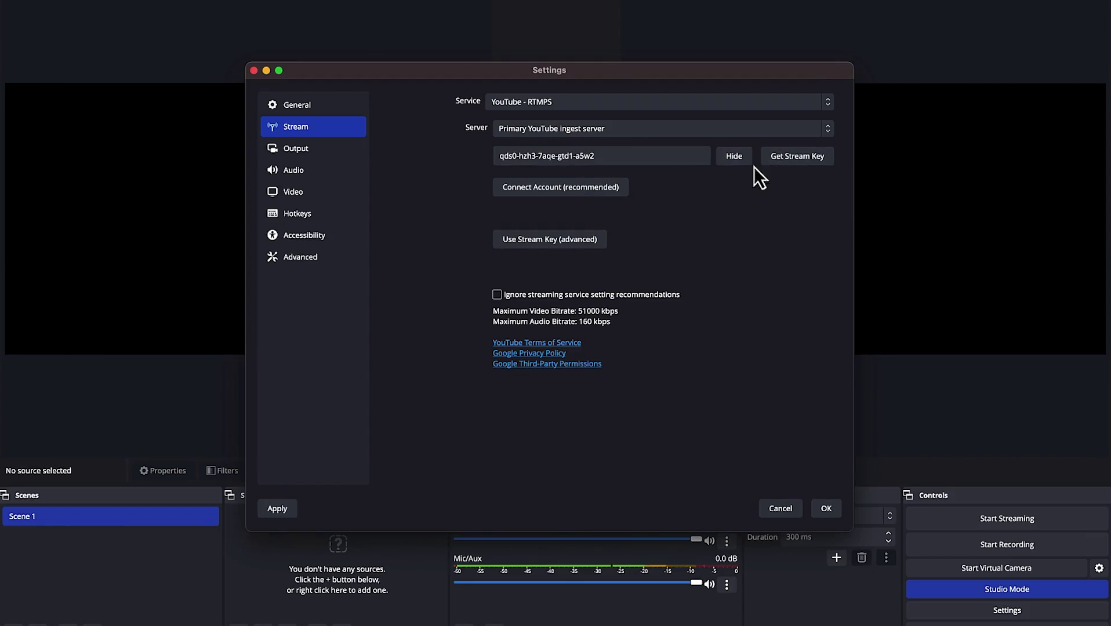
left_click(663, 156)
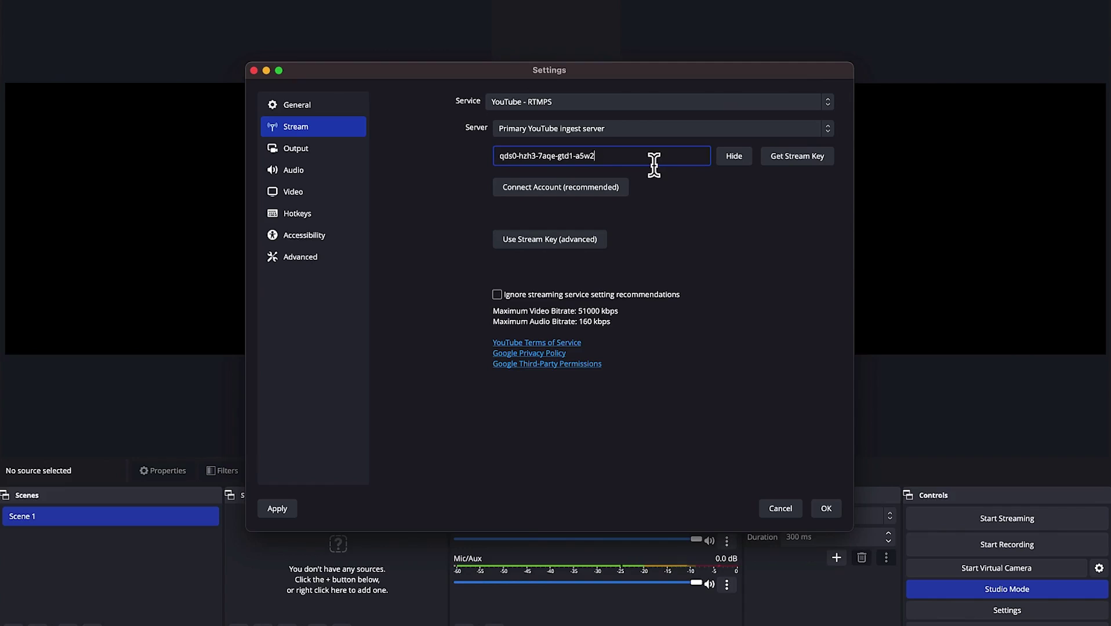
Review the streaming and recording output settings, browsing the recording folder with Desktop access allowed and keeping the current path.
left_click(319, 152)
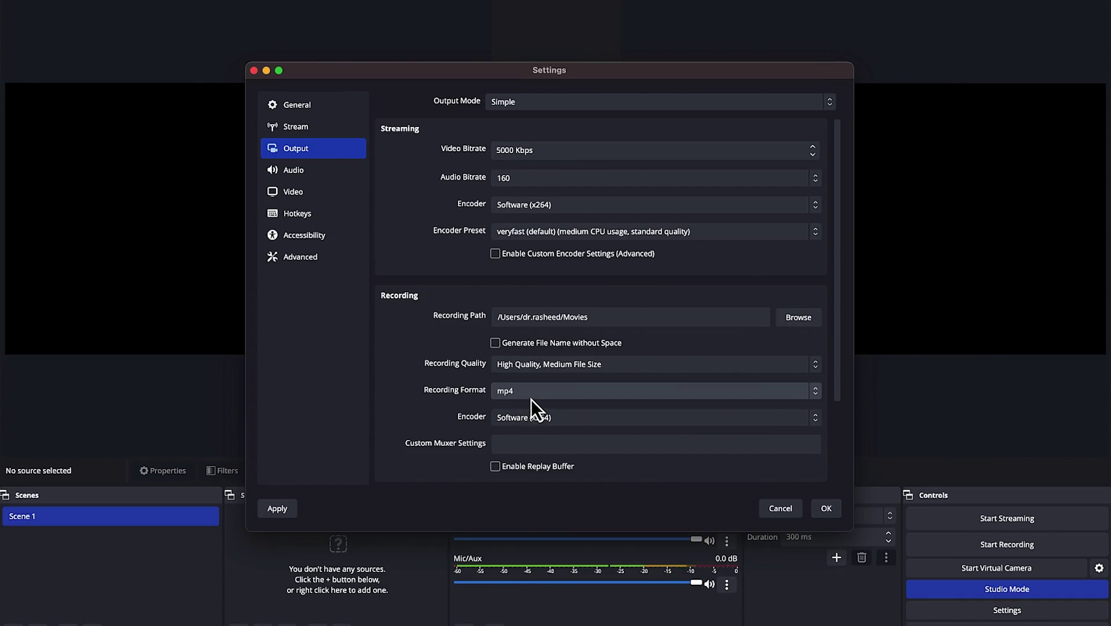
left_click(802, 322)
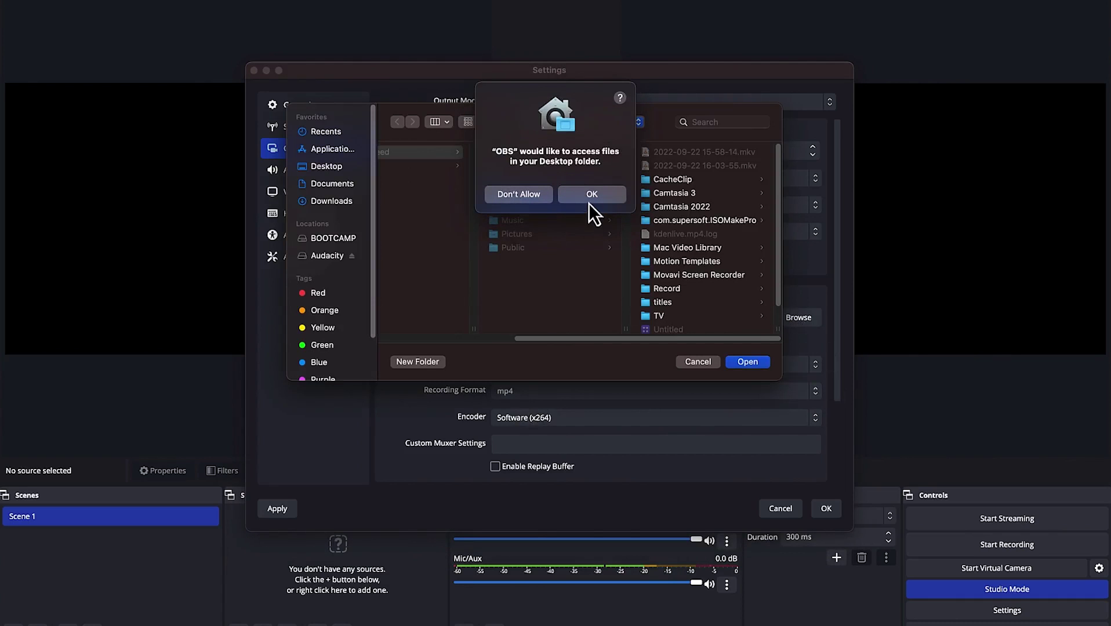
left_click(587, 198)
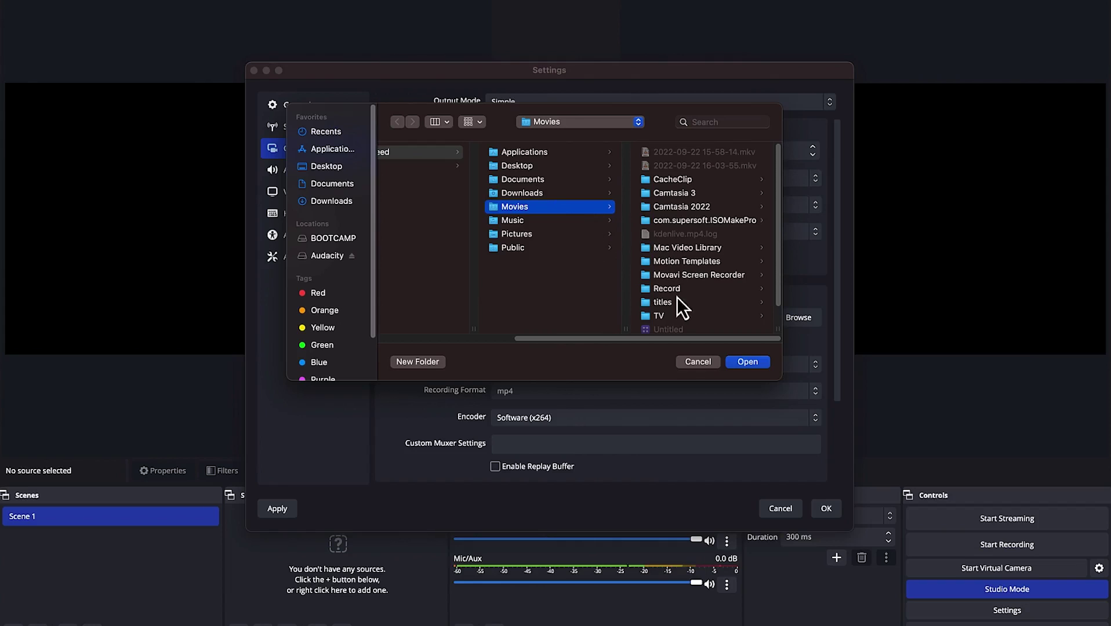
left_click(696, 365)
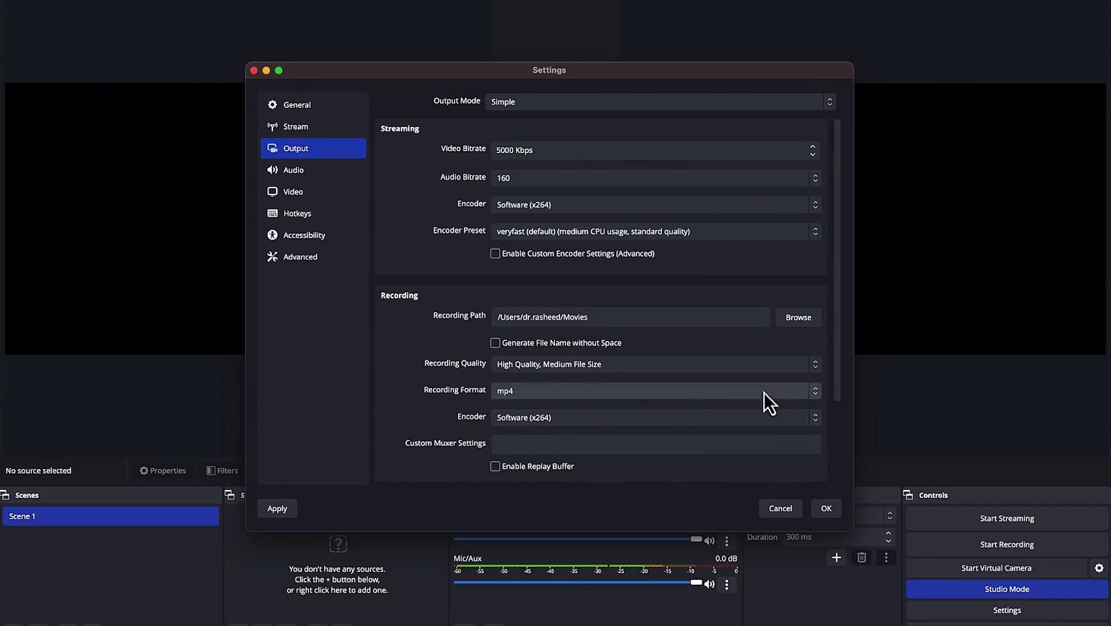
left_click_drag(842, 274, 834, 326)
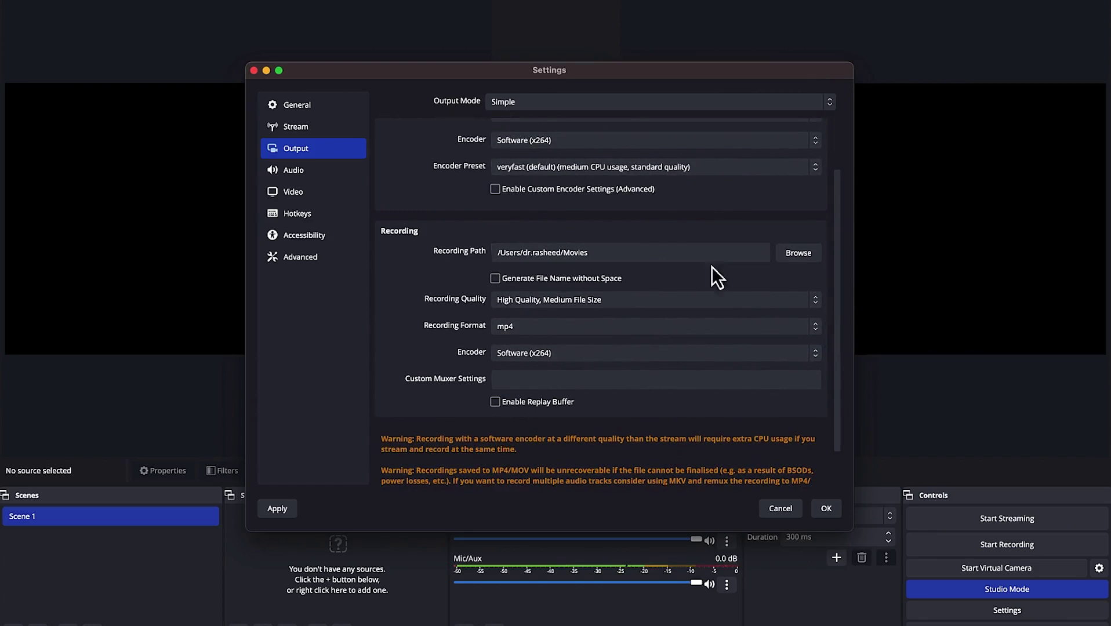
Set the Mic/Auxiliary Audio device to RODE NT-USB in the audio settings.
left_click(313, 171)
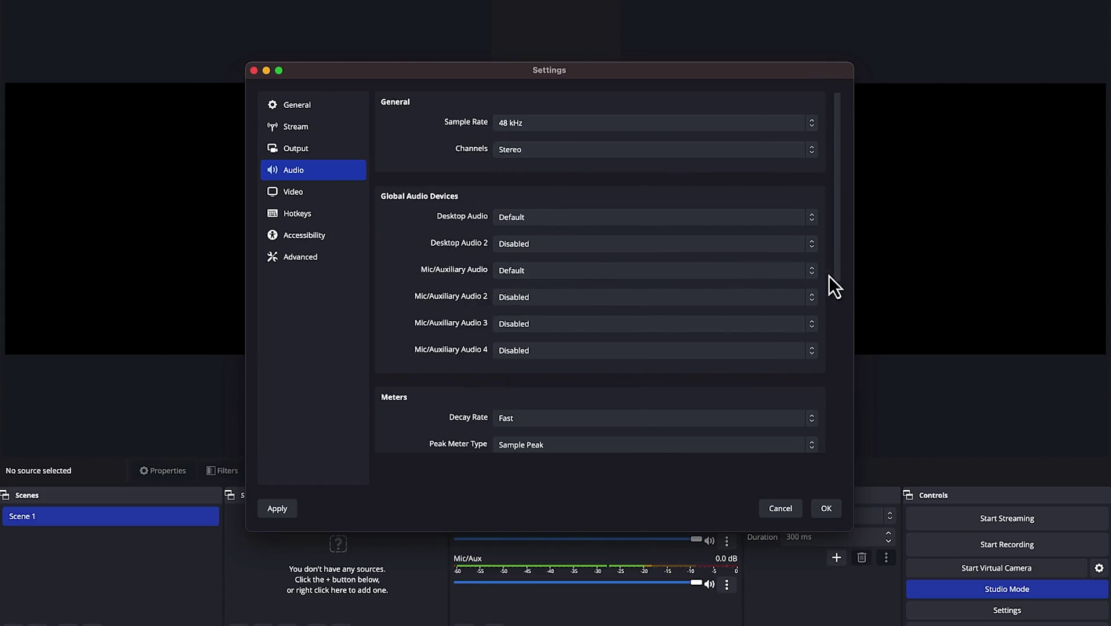
left_click(813, 273)
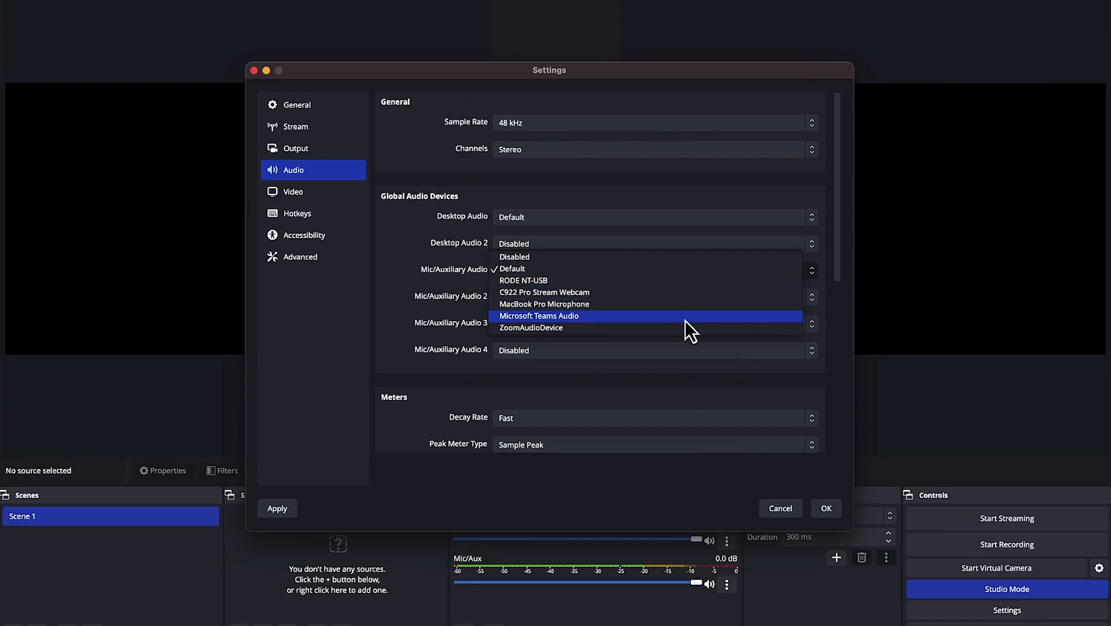
left_click(671, 281)
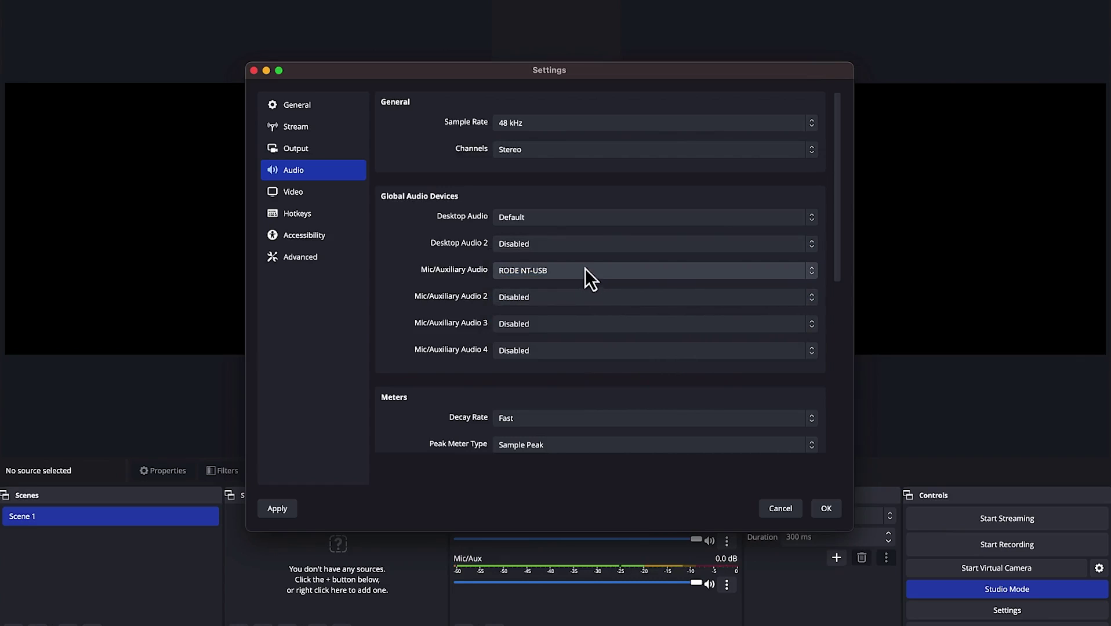
View the base canvas resolution choices in the video settings, keeping 1920x1080.
left_click(303, 194)
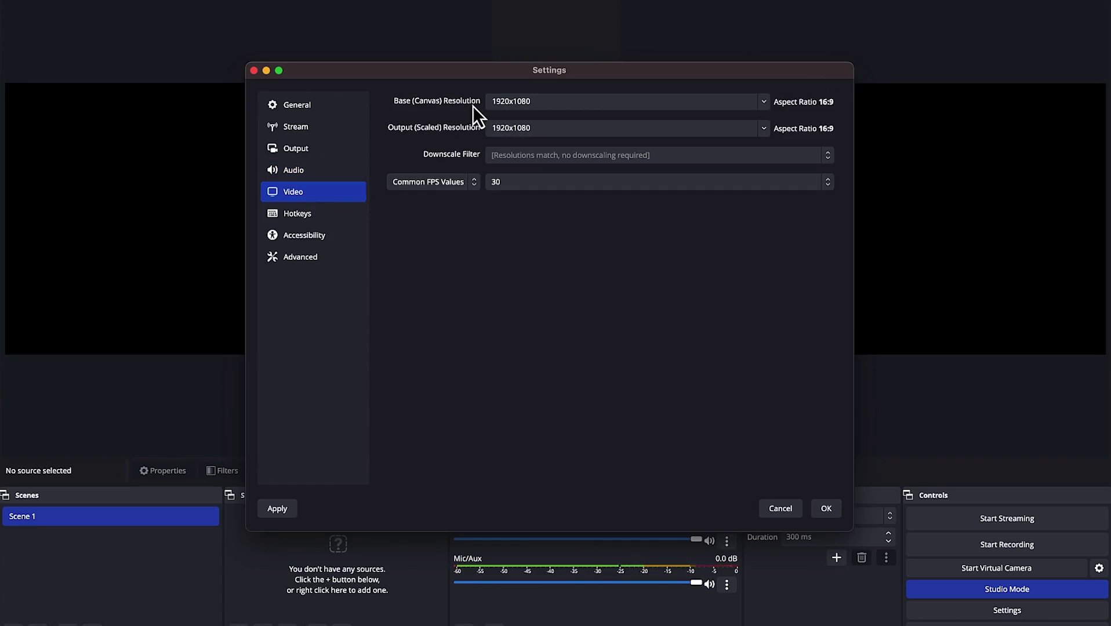
left_click(763, 102)
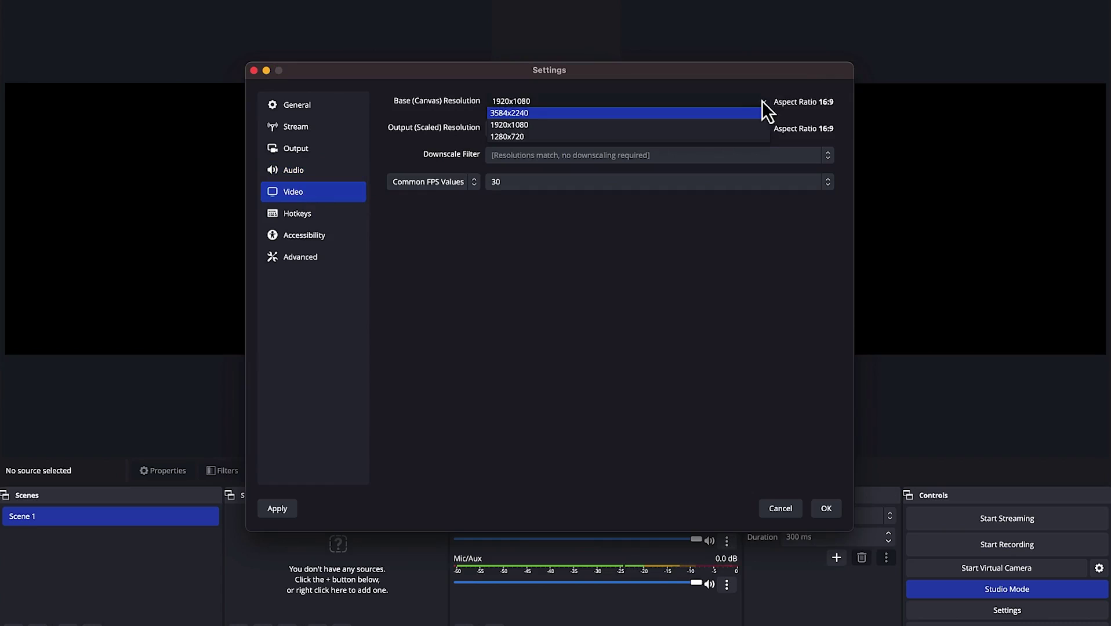
left_click(570, 102)
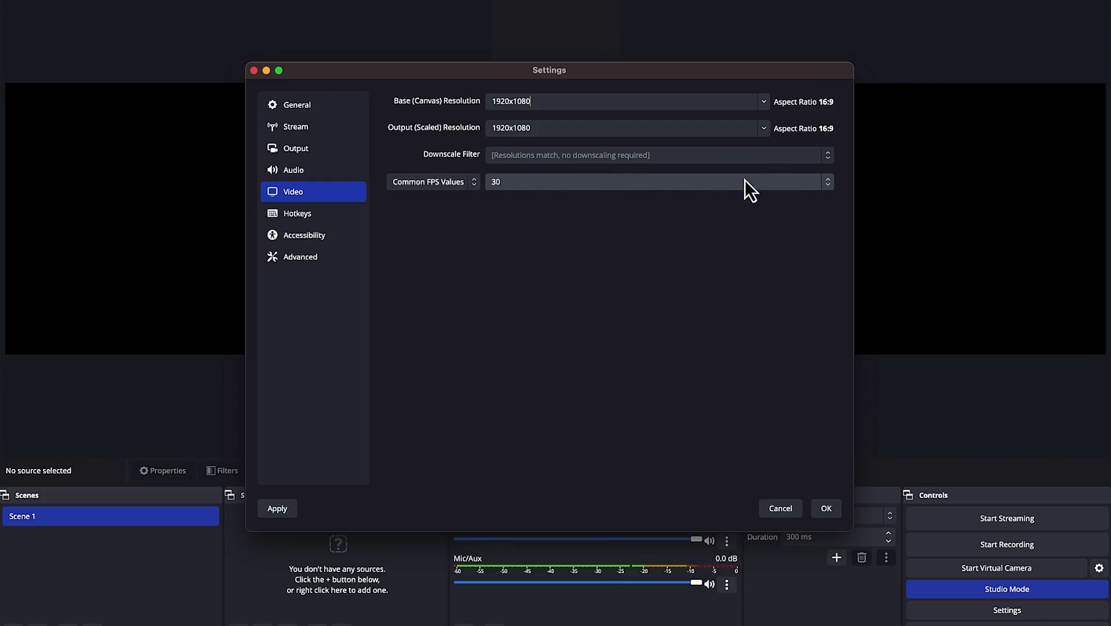
Check the common FPS choices, keeping 30, and review the hotkeys, accessibility and advanced settings.
left_click(831, 185)
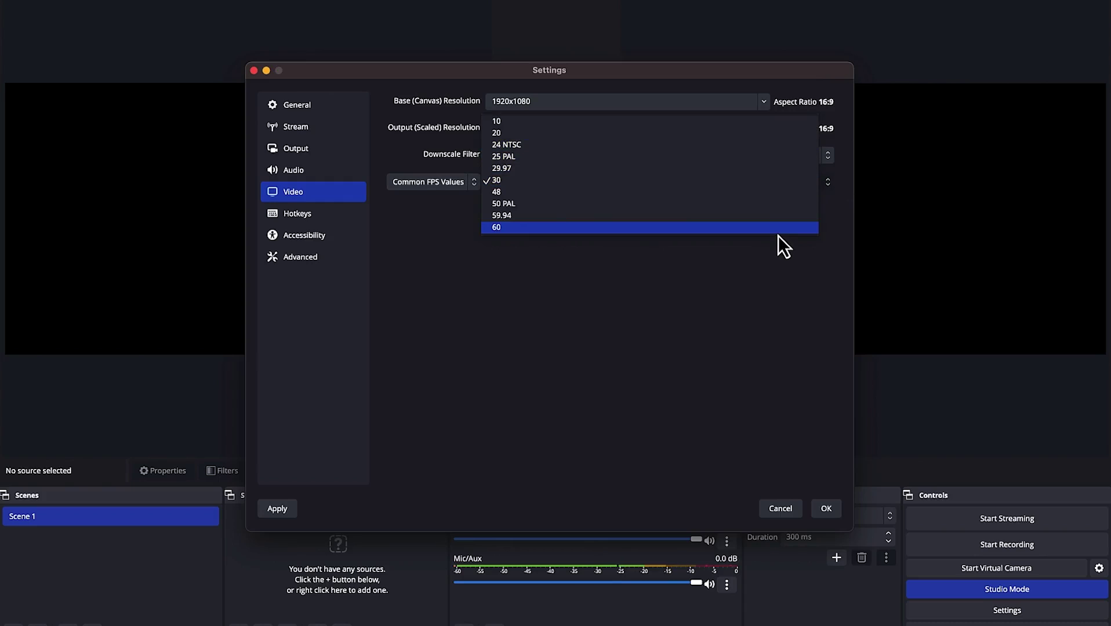
left_click(771, 251)
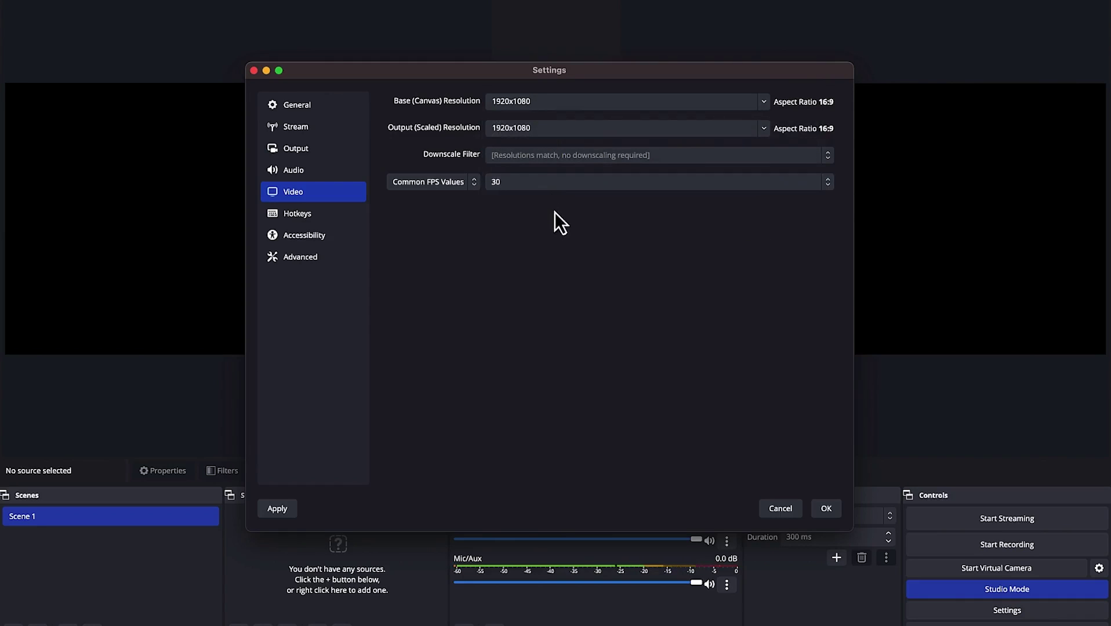
left_click(306, 217)
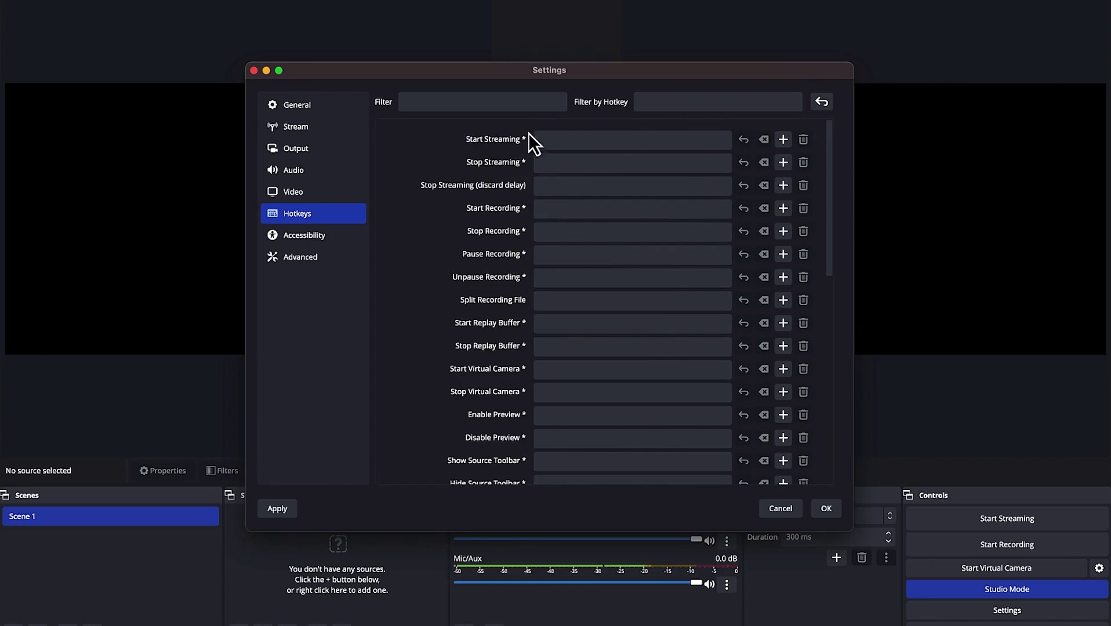
left_click(323, 239)
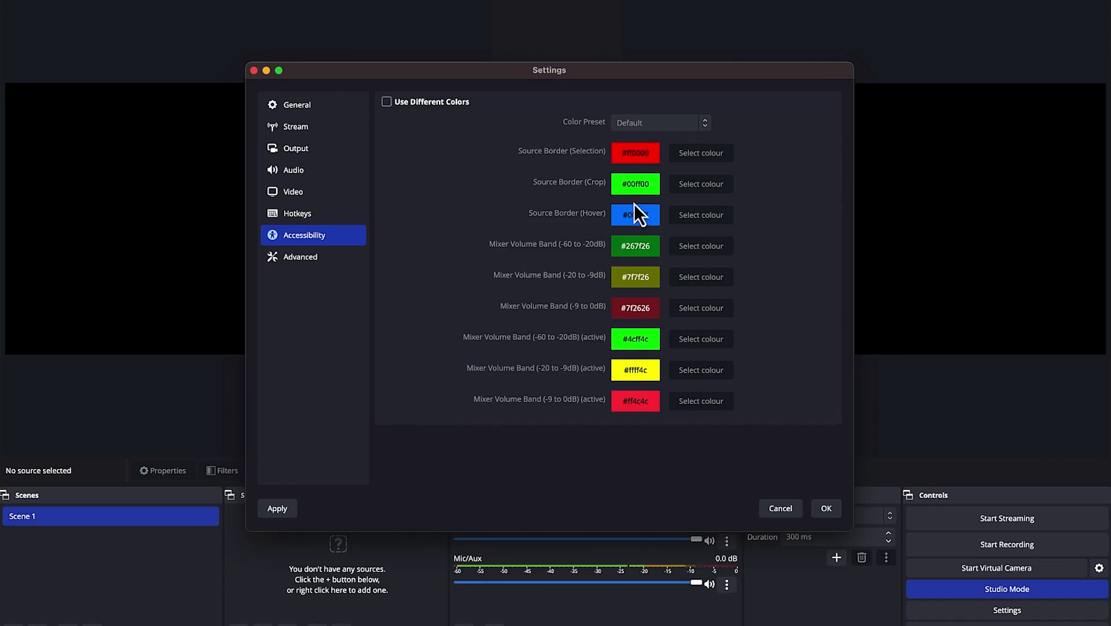
left_click(309, 260)
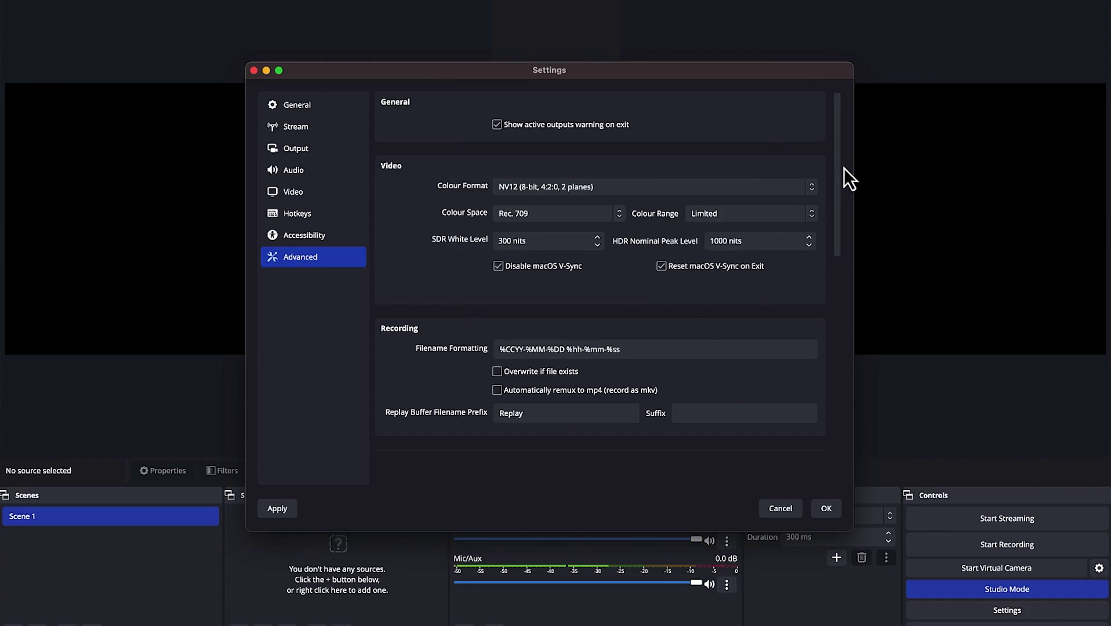
scroll(839, 169, "down", 2)
left_click_drag(839, 172, 815, 269)
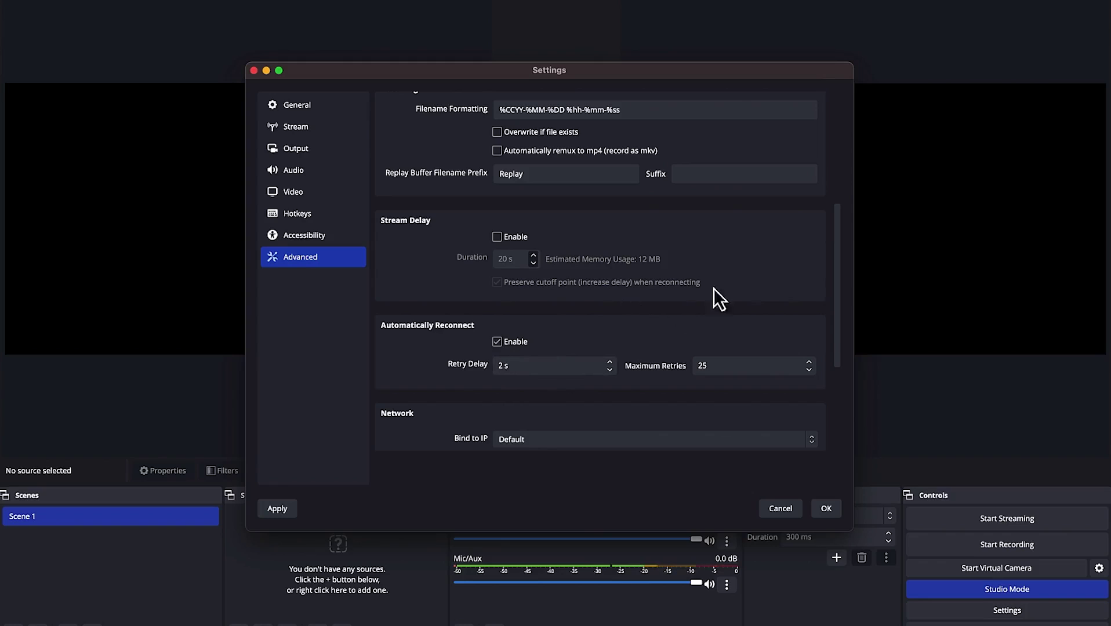
left_click_drag(839, 227, 844, 332)
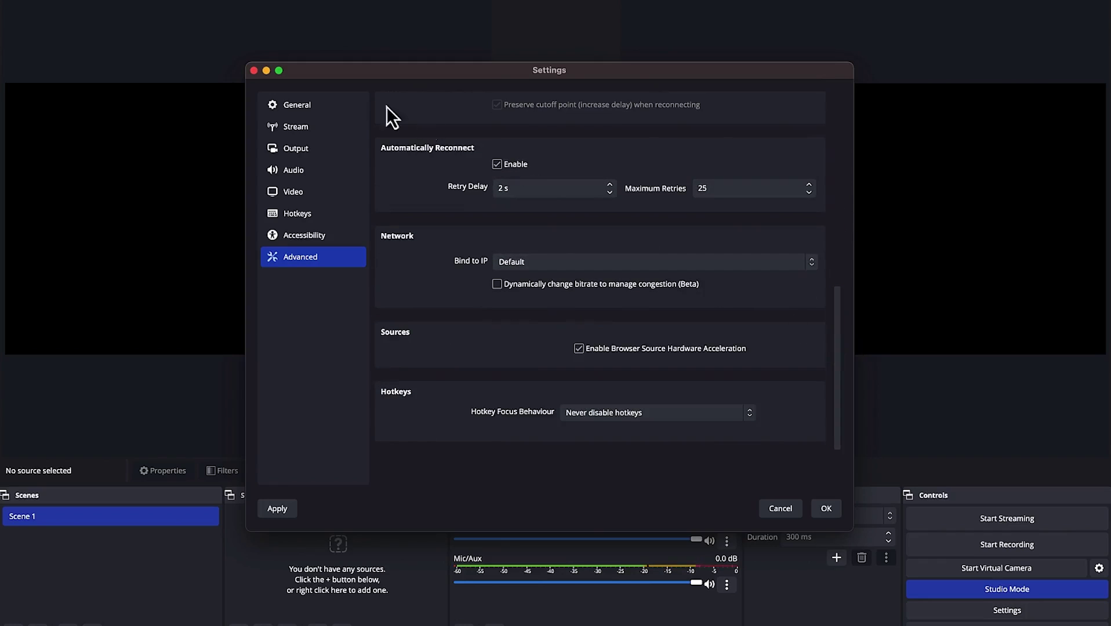
Apply the changed settings, close the settings window and turn off Studio Mode.
left_click(254, 70)
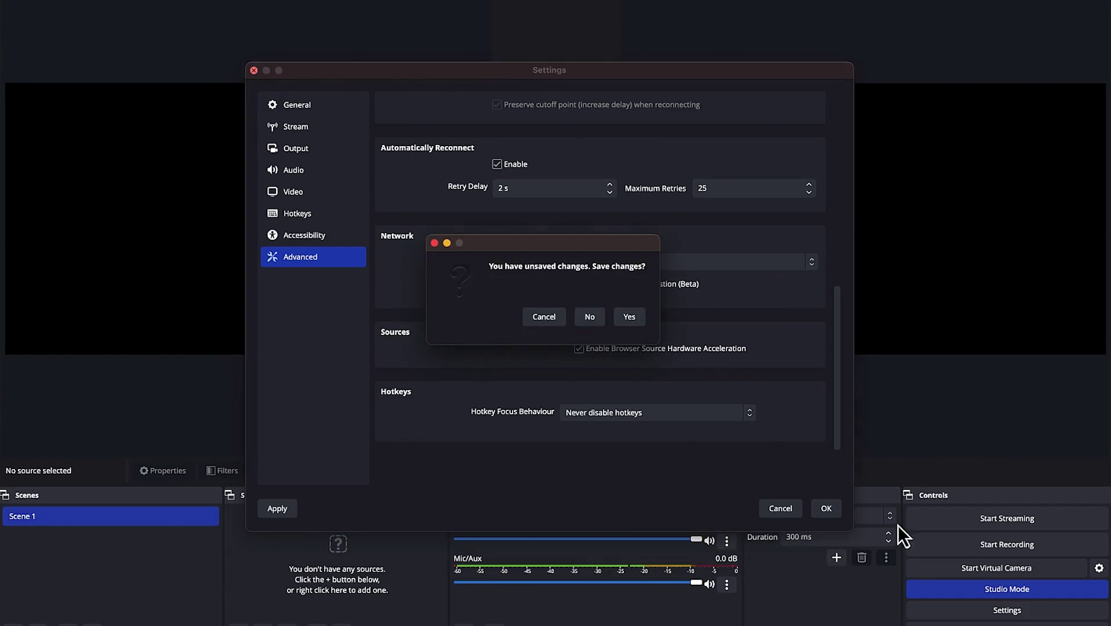
left_click(542, 319)
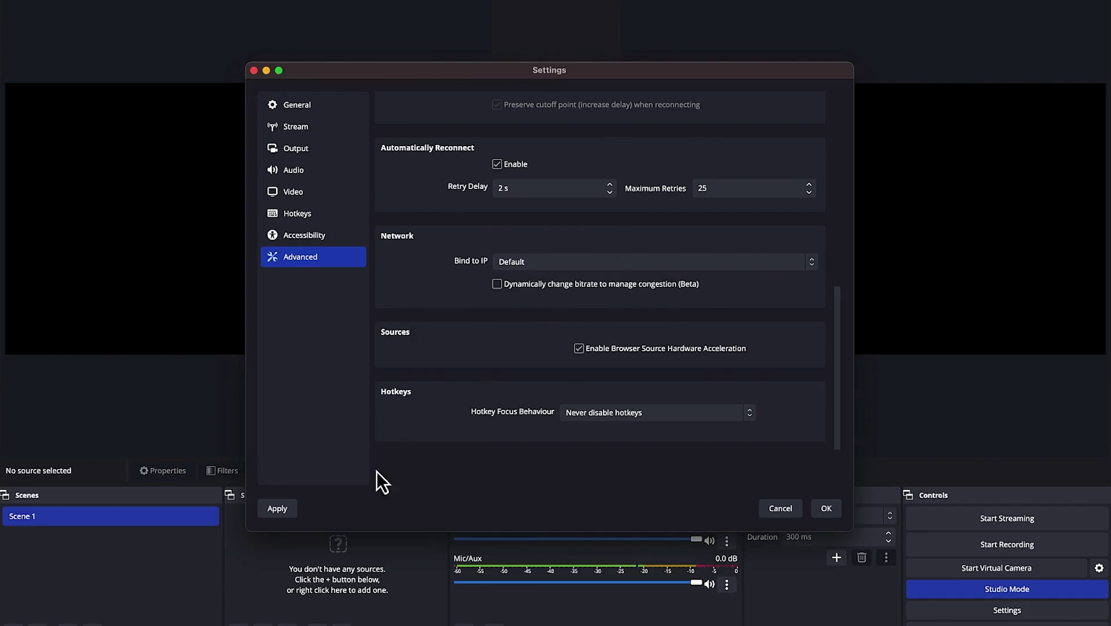
left_click(278, 511)
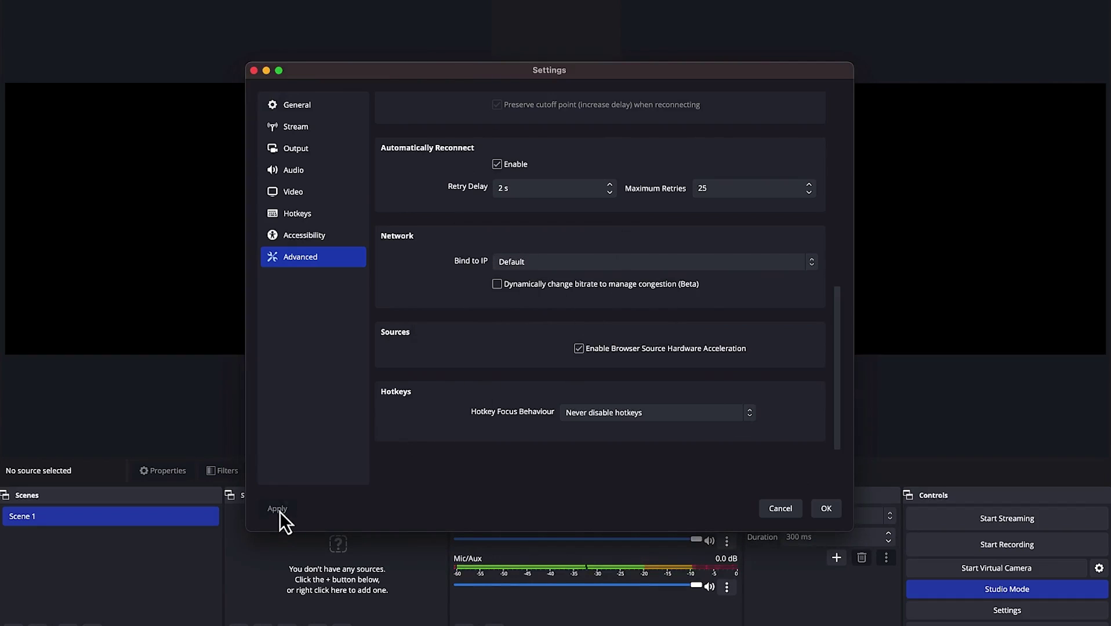
left_click(826, 509)
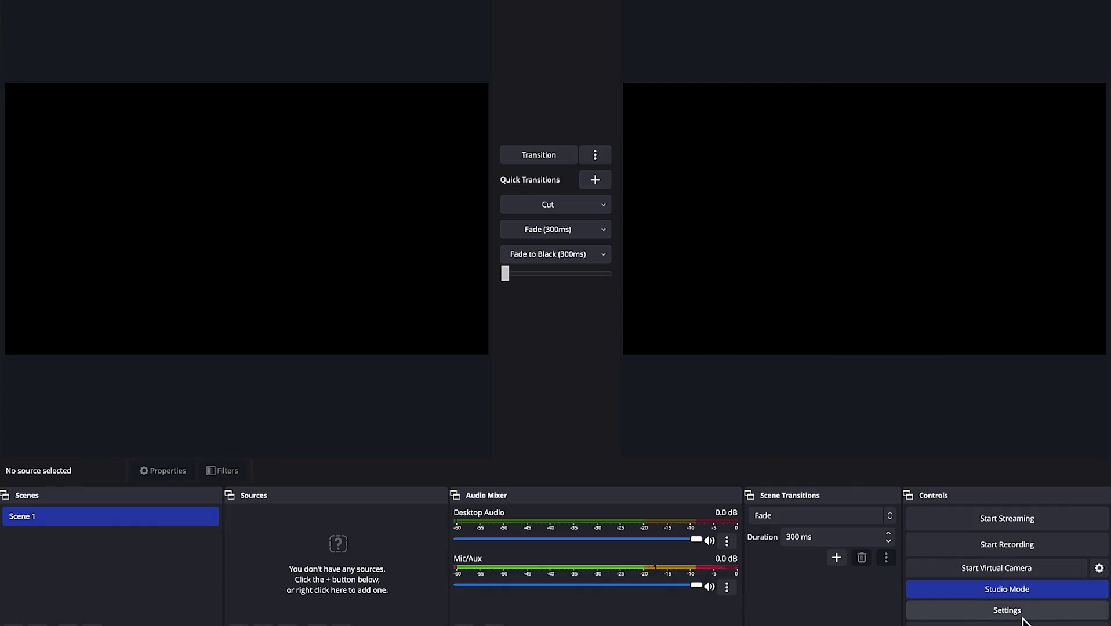
left_click(1007, 589)
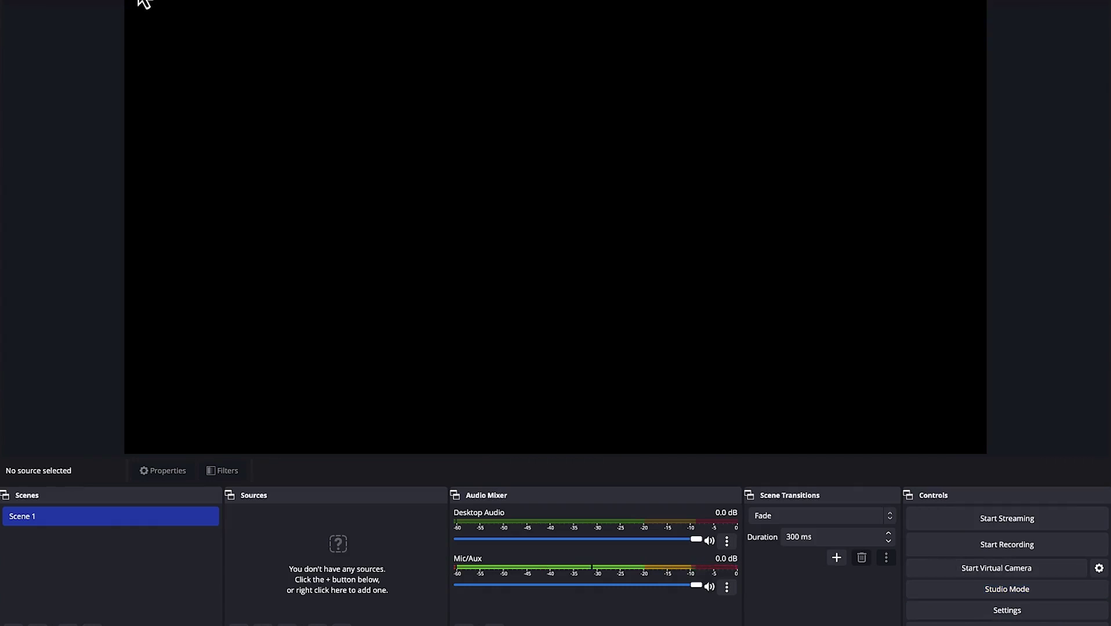
Reopen the general settings through the application's Preferences and close them without changes.
left_click(60, 8)
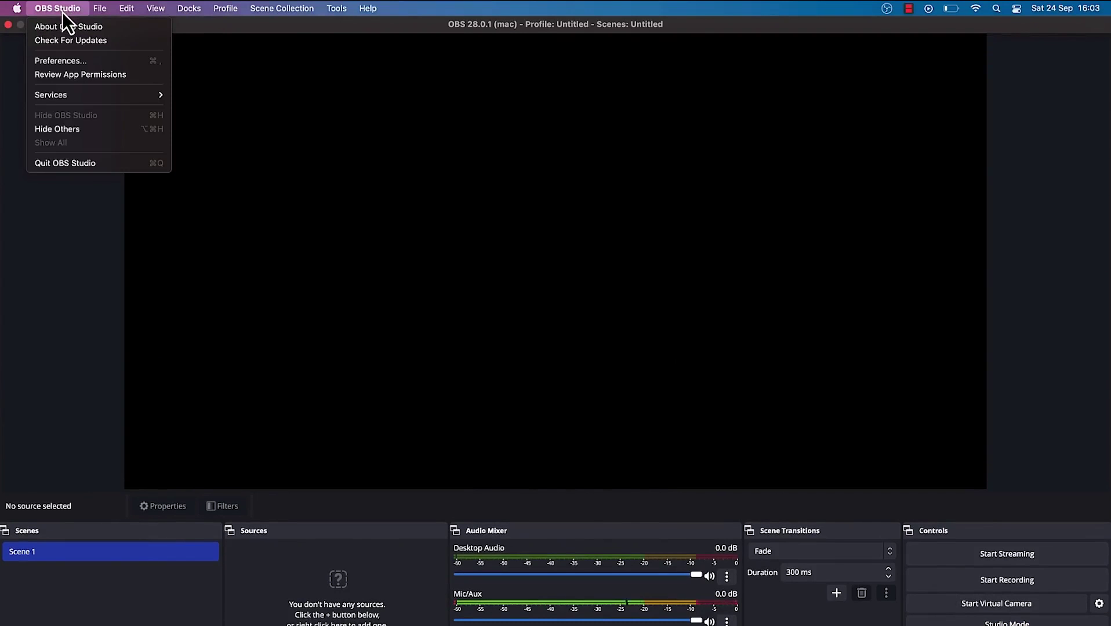
left_click(64, 64)
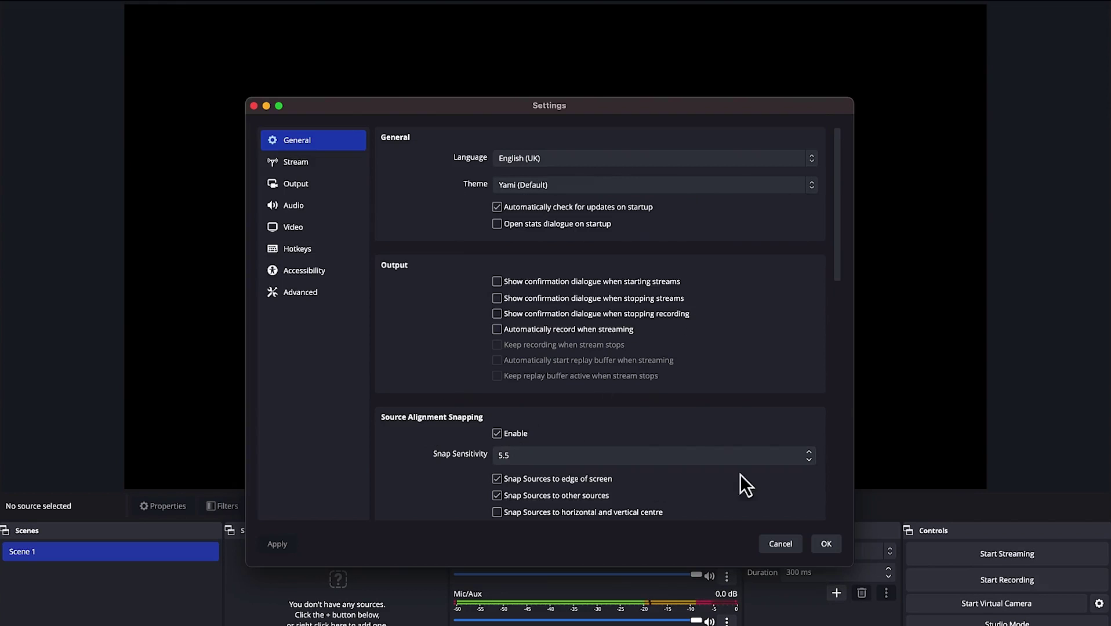
left_click(828, 545)
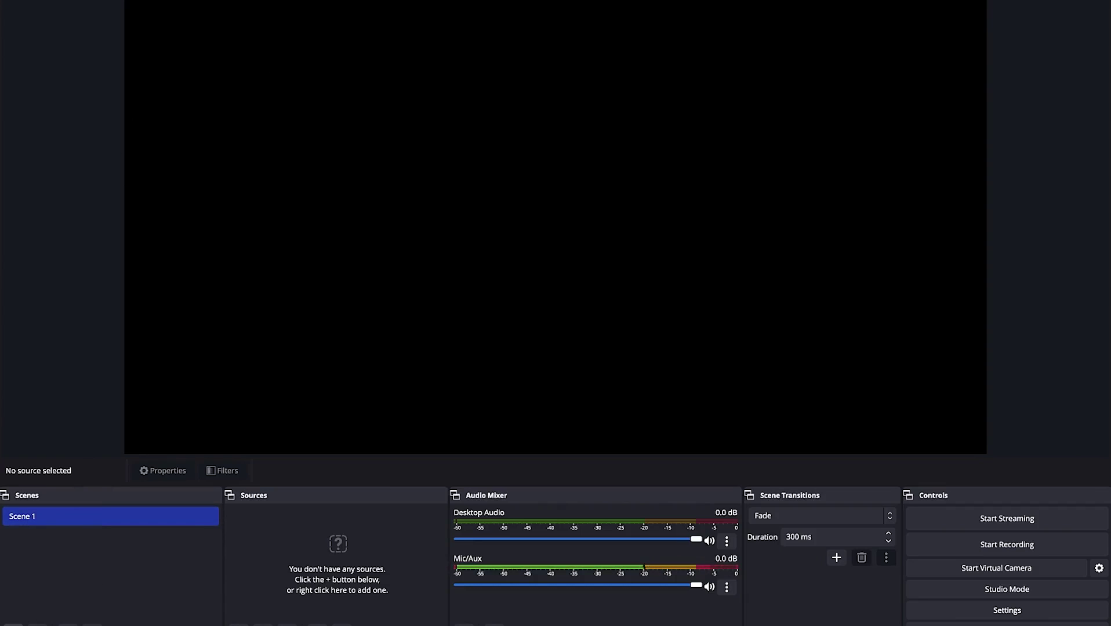
Rename the existing scene Scene 1 as "Main camera", without adding a new scene.
left_click(13, 625)
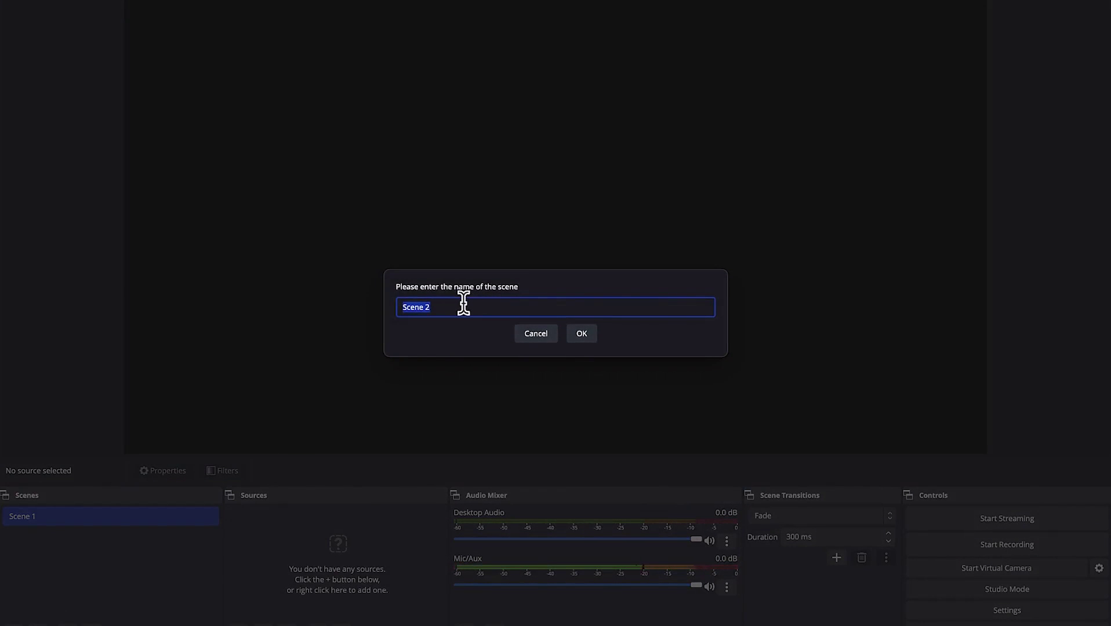
left_click(546, 336)
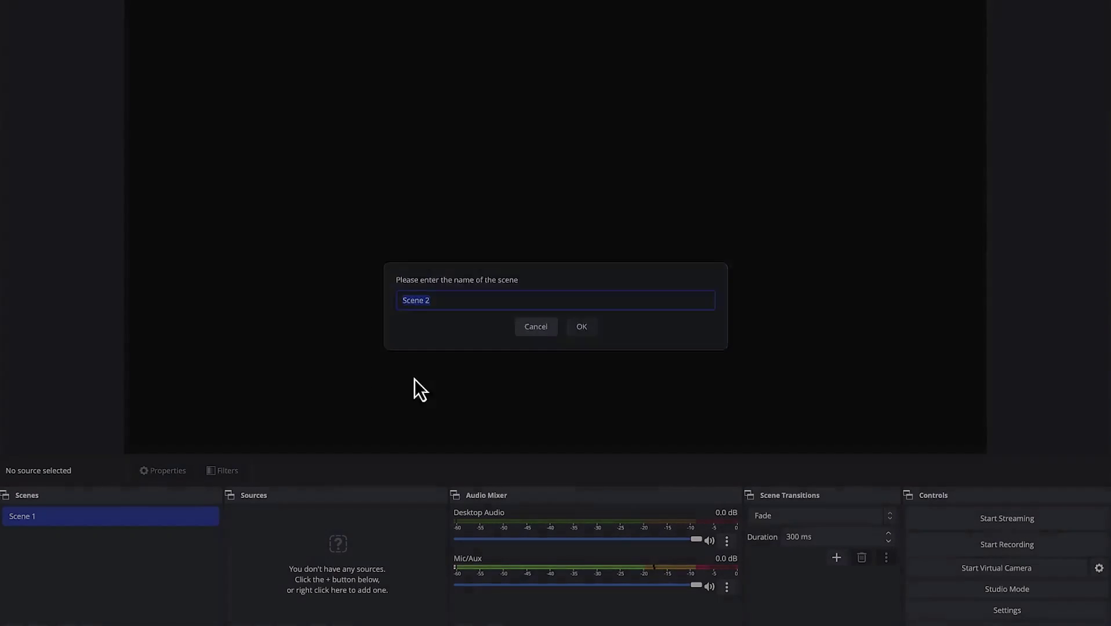
right_click(34, 519)
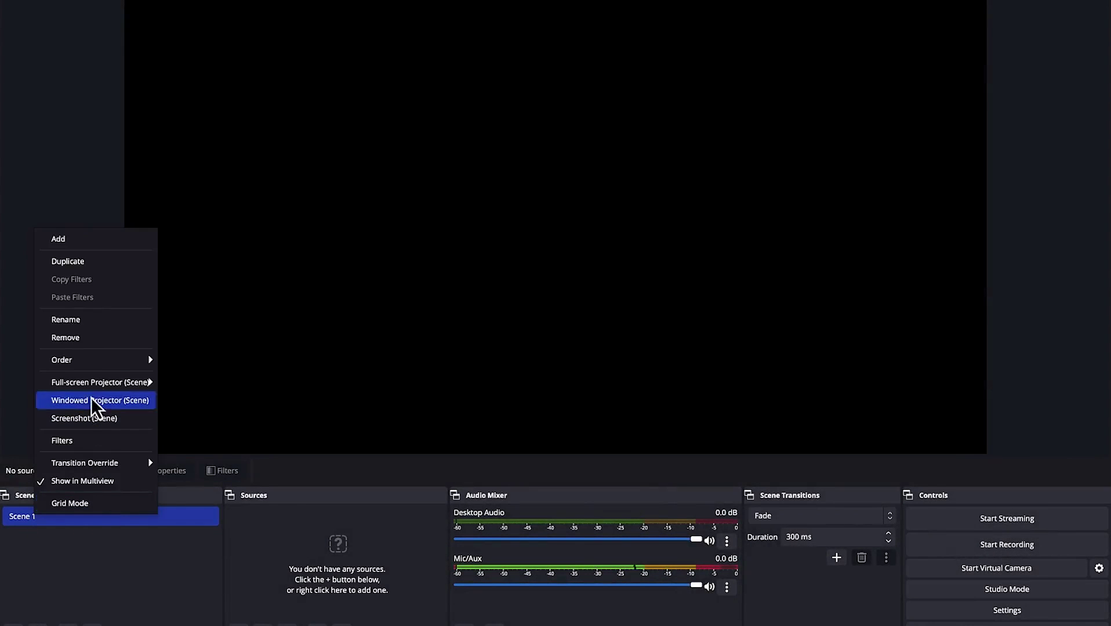
left_click(109, 319)
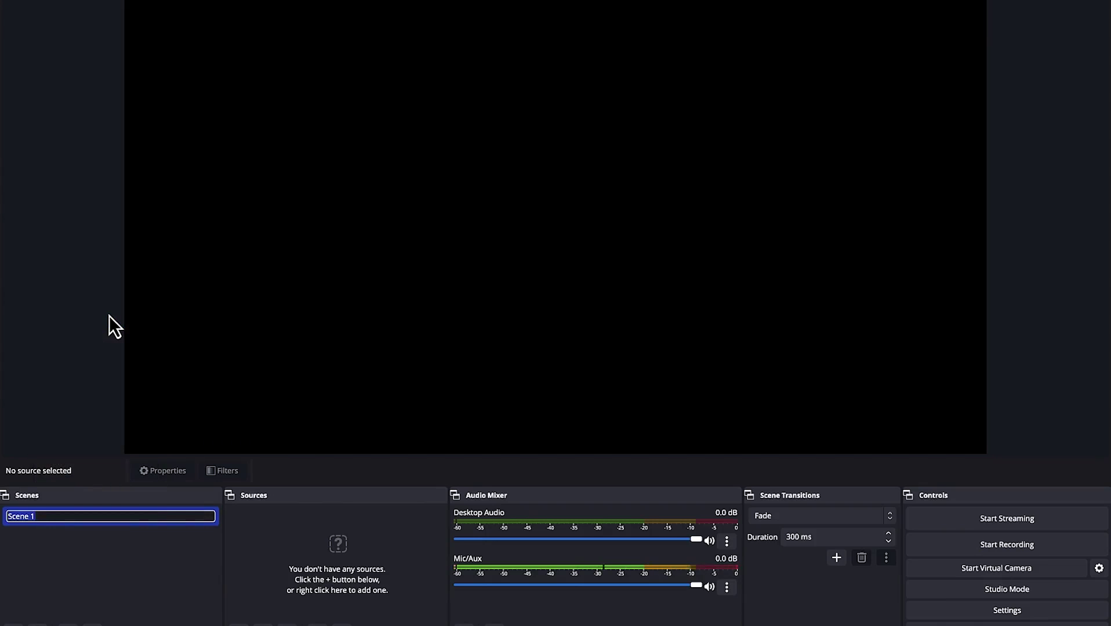
type("Main camea")
key("BackSpace")
type("ra")
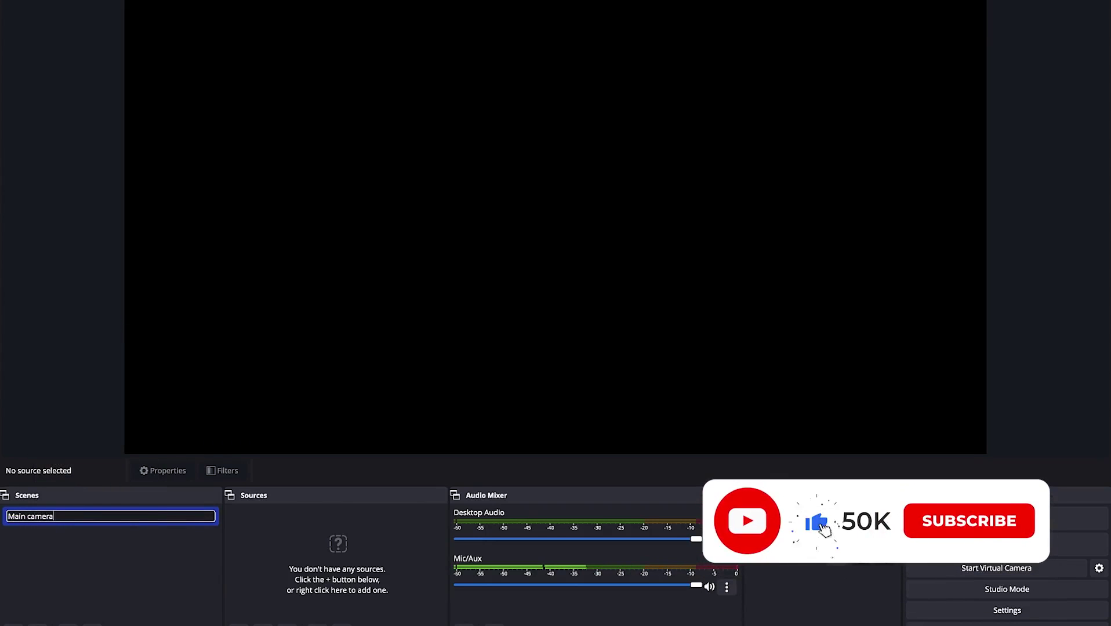
key("Return")
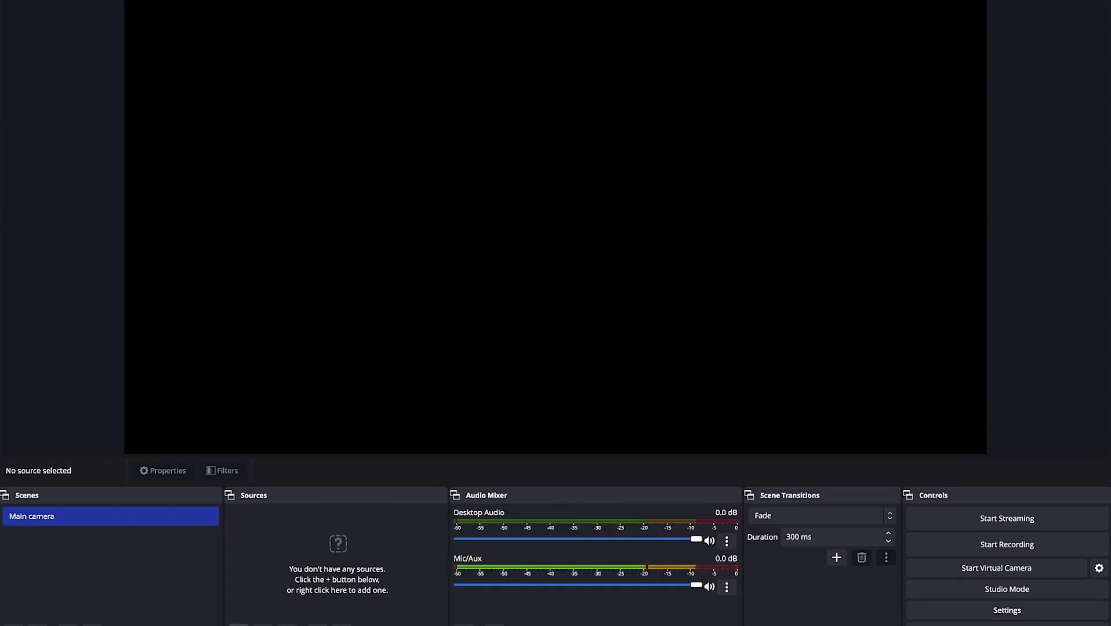
Add a new Video Capture Device source named "Main computer camera" to the Main camera scene.
left_click(239, 624)
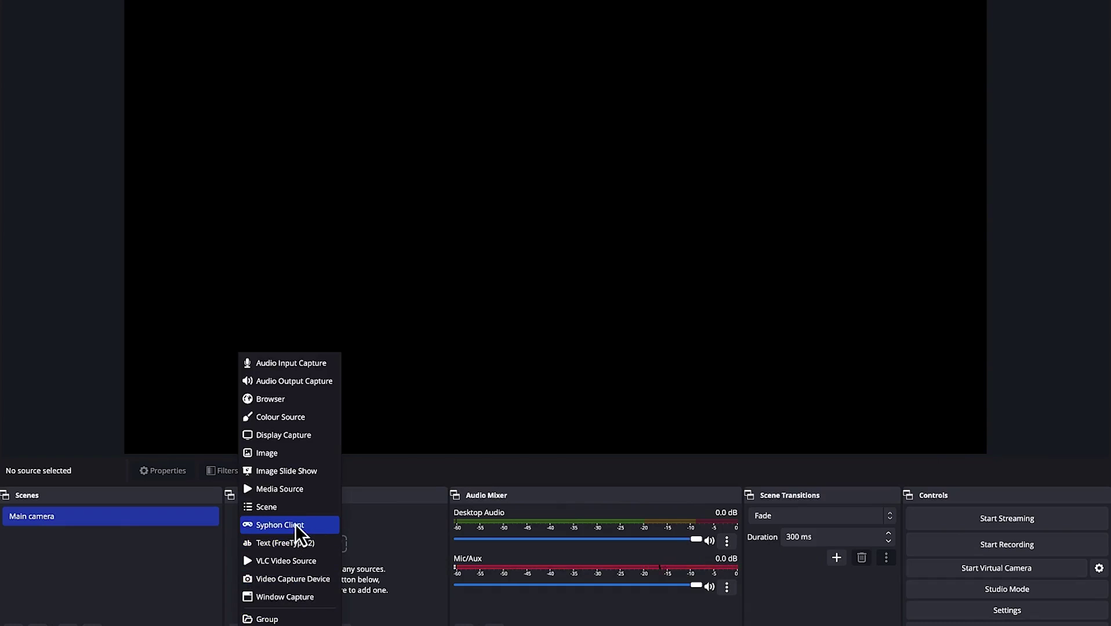
left_click(283, 580)
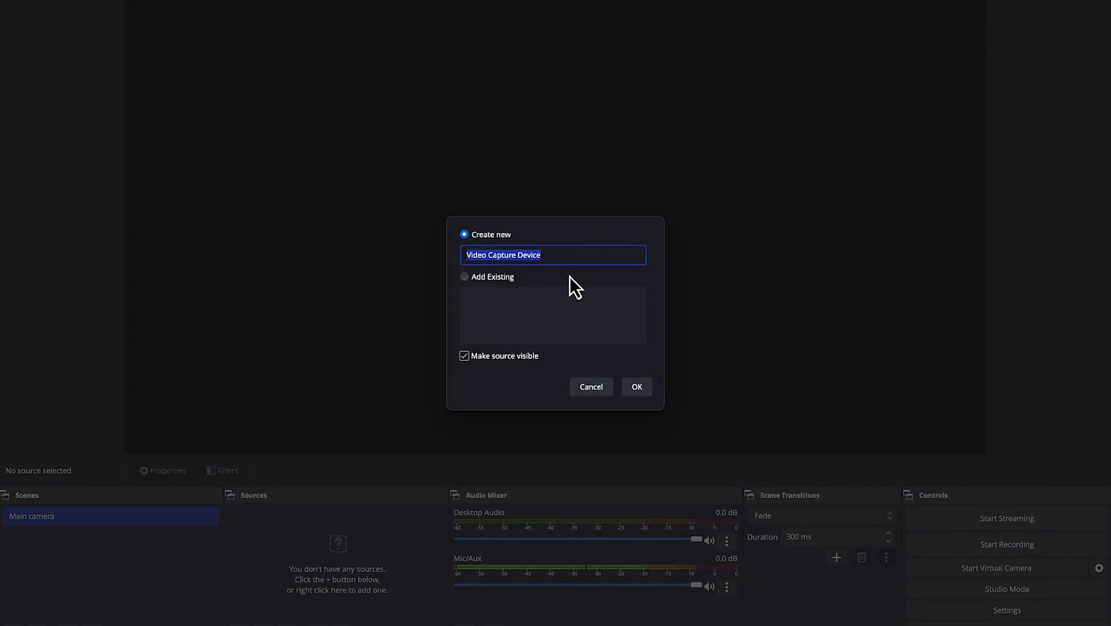
type("M")
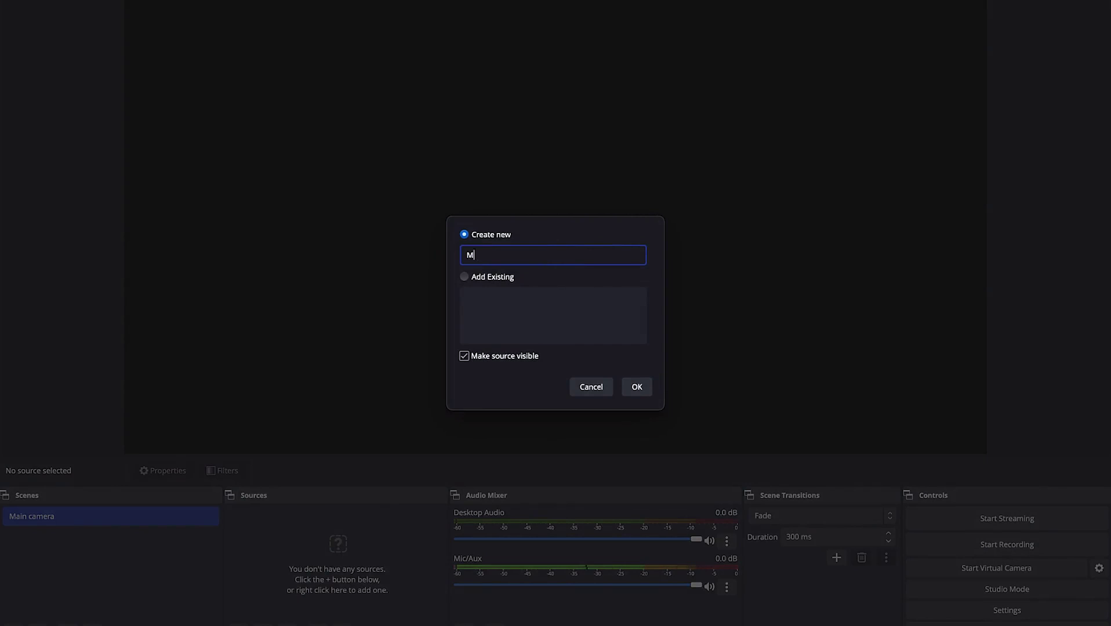
type("ain computer camera")
left_click(638, 387)
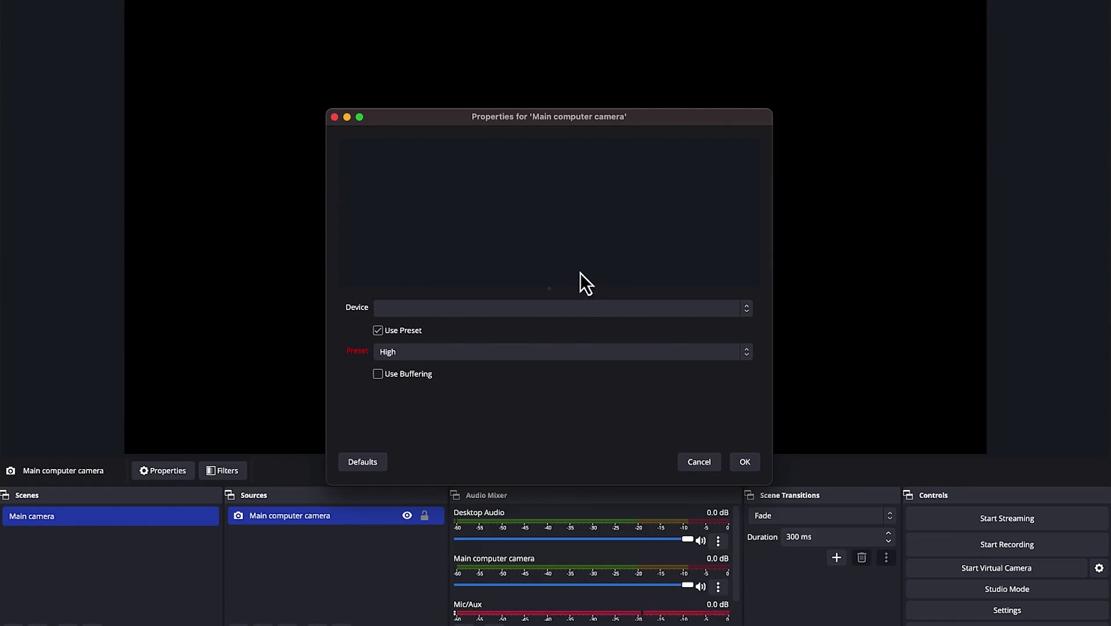
Set the Main computer camera source's device to FaceTime HD Camera (Built-in) and accept its properties.
left_click(749, 313)
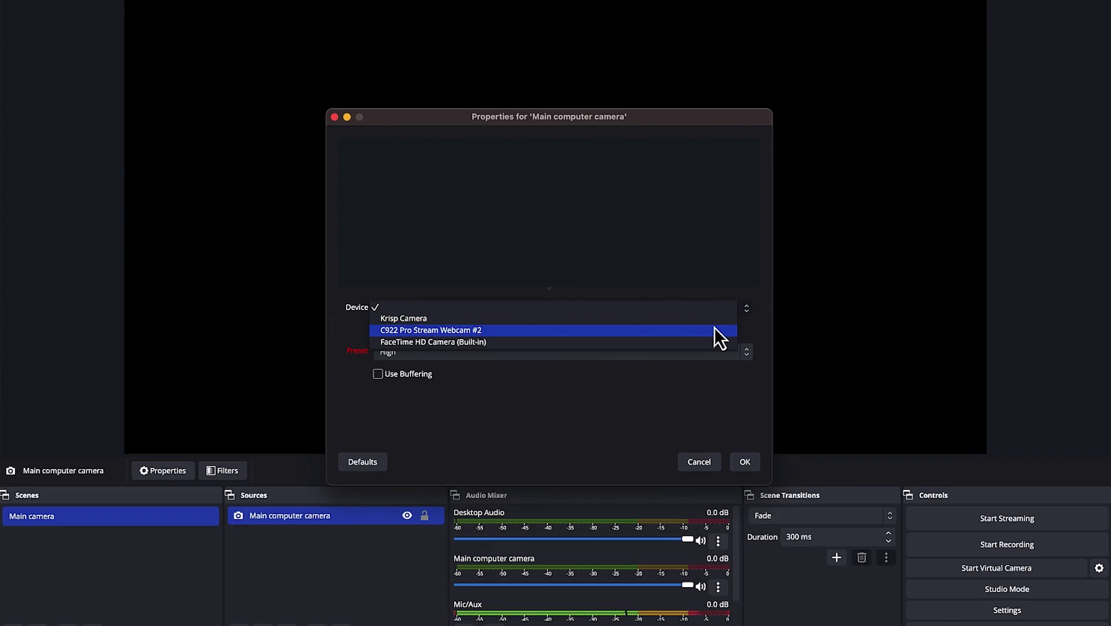
left_click(639, 341)
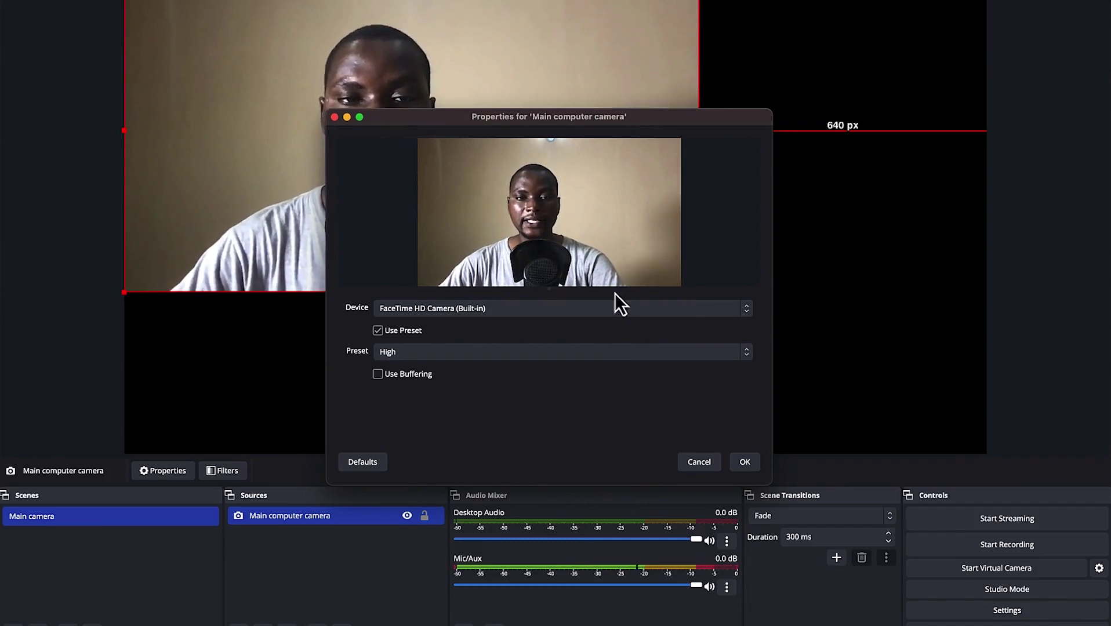
left_click(744, 462)
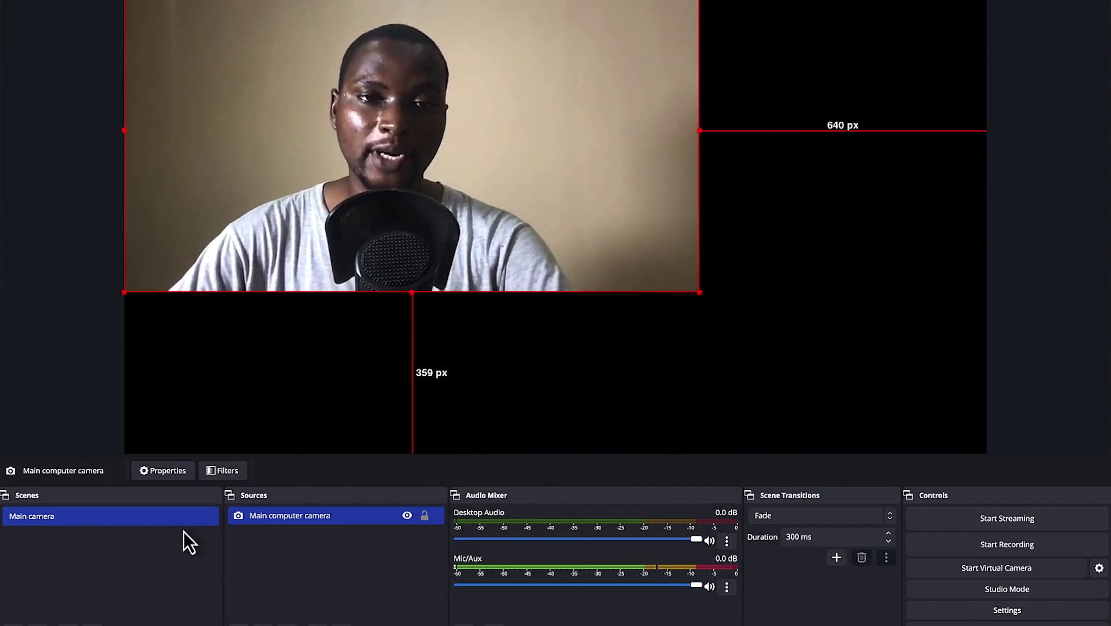
Transform the camera source in the preview with Fit to screen.
right_click(500, 96)
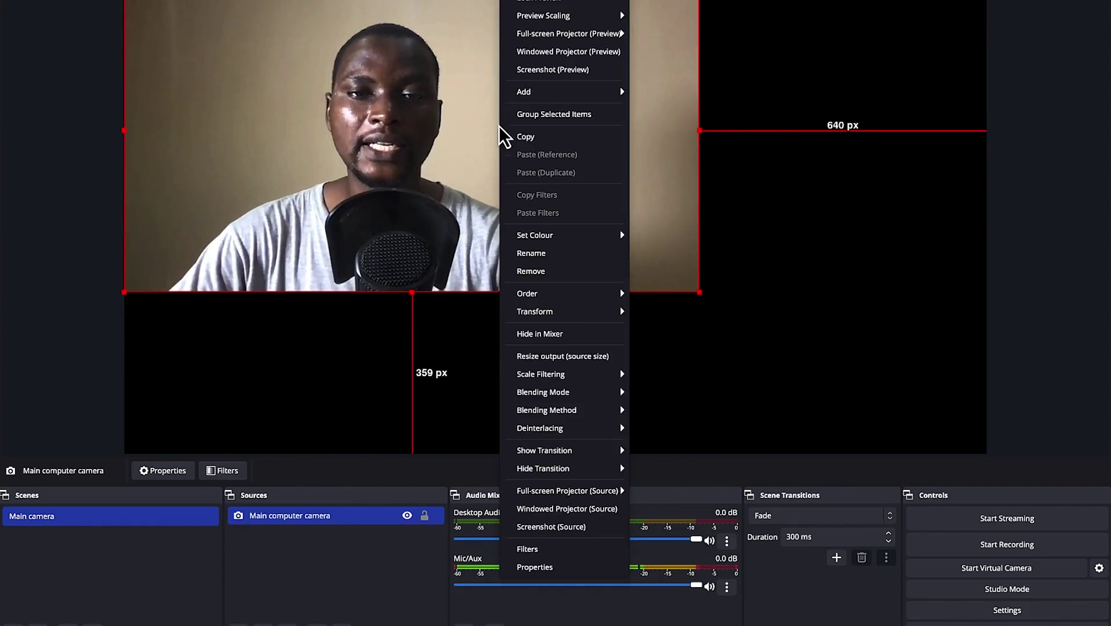
mouse_move(591, 313)
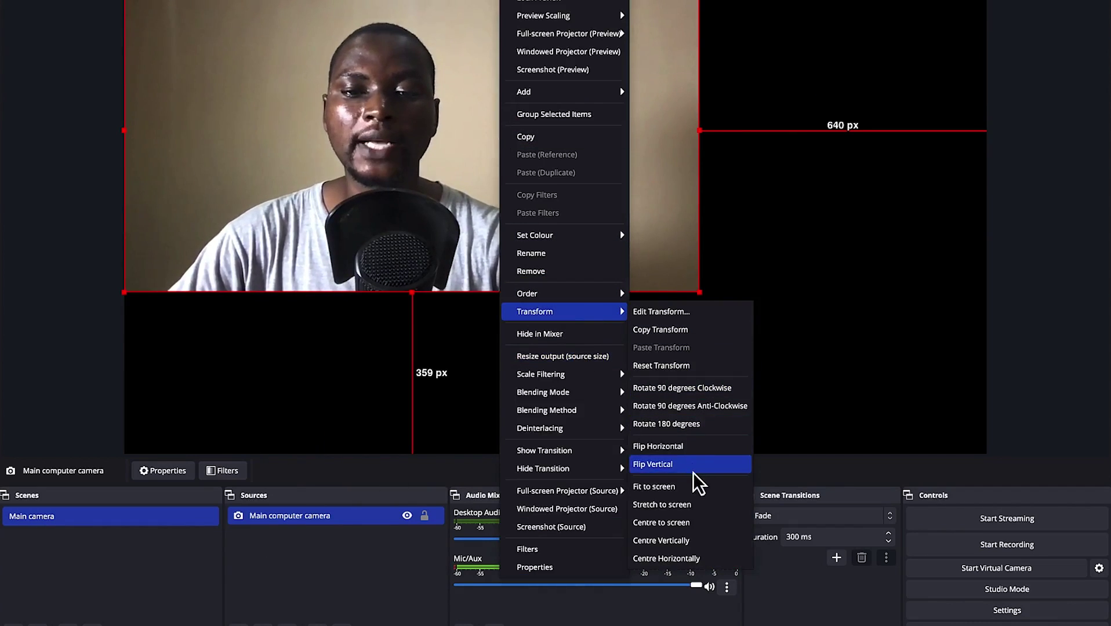
left_click(698, 489)
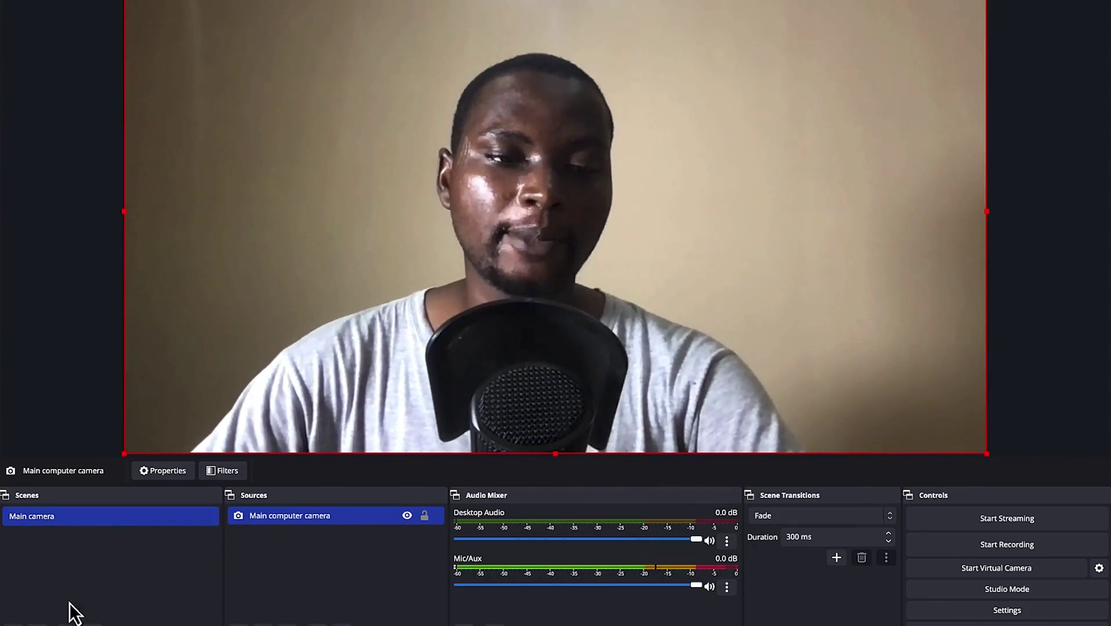
Add a second scene named "Webcam".
left_click(11, 622)
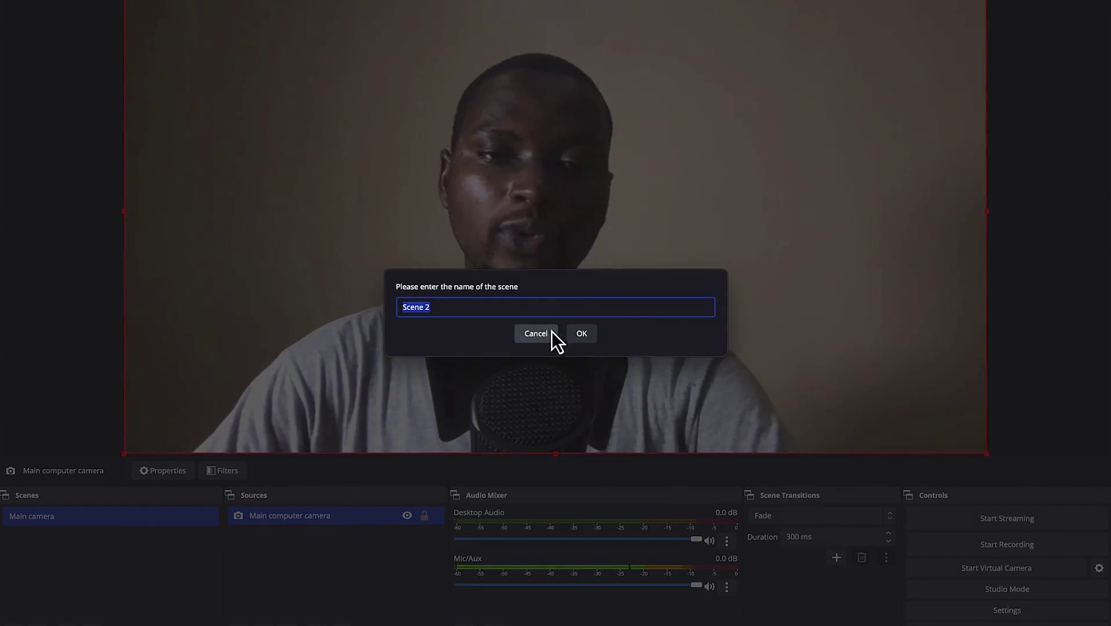
type("Webcam")
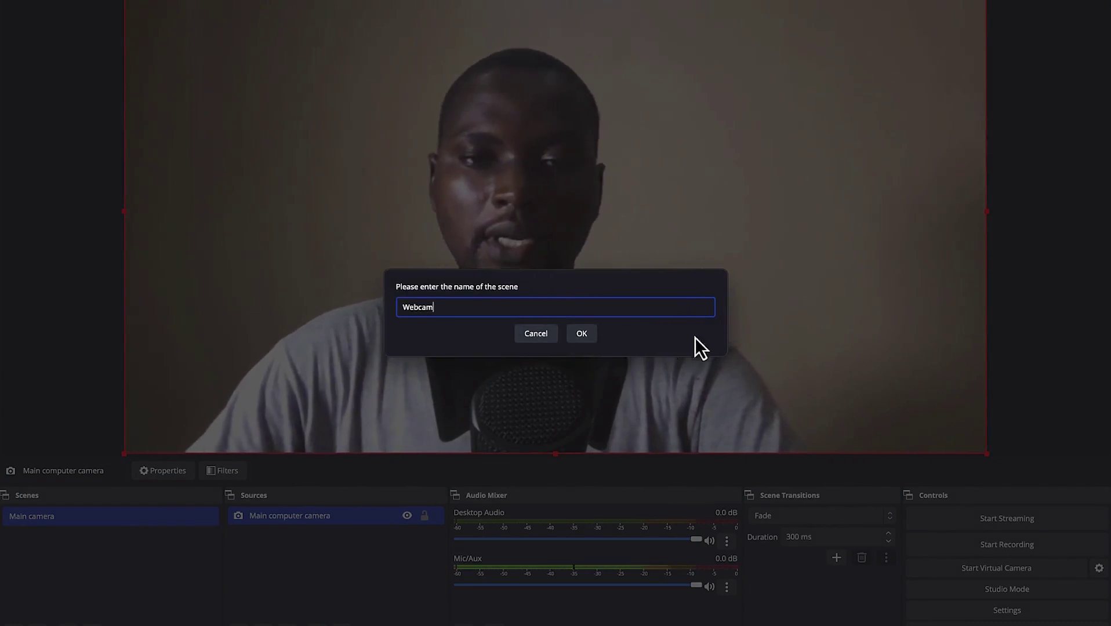
left_click(584, 335)
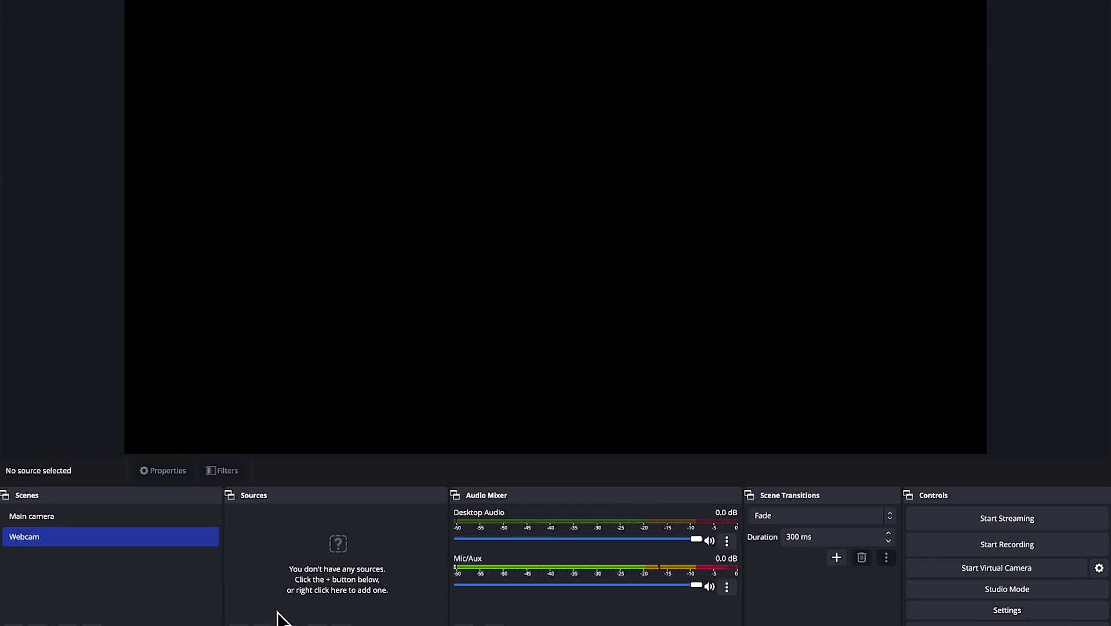
Add a new Video Capture Device source named "logicapture" to the Webcam scene.
left_click(238, 624)
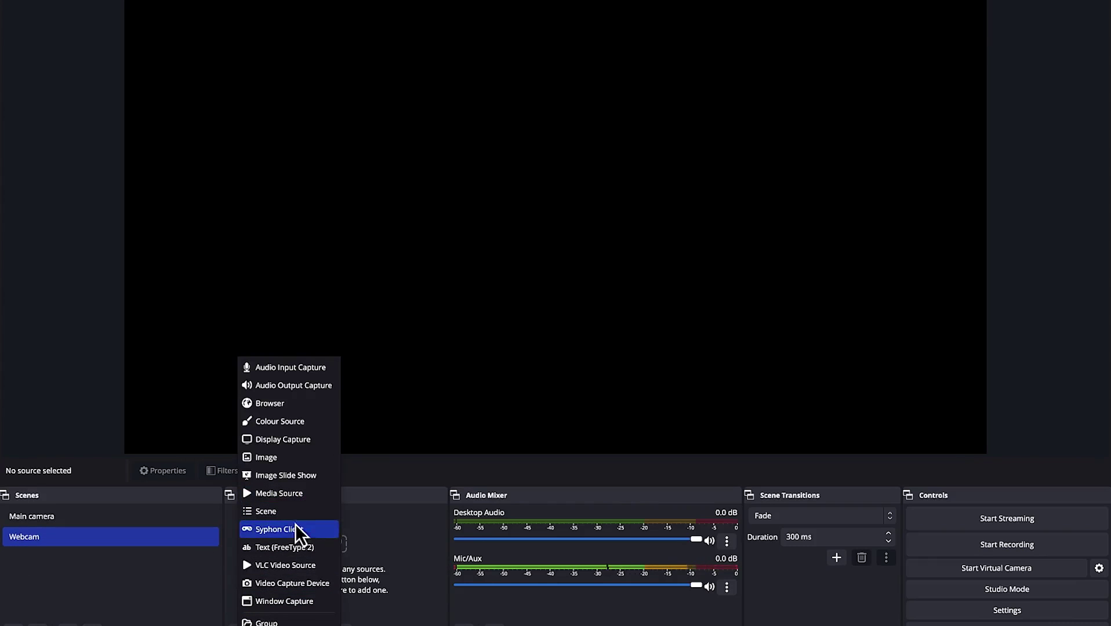
left_click(306, 584)
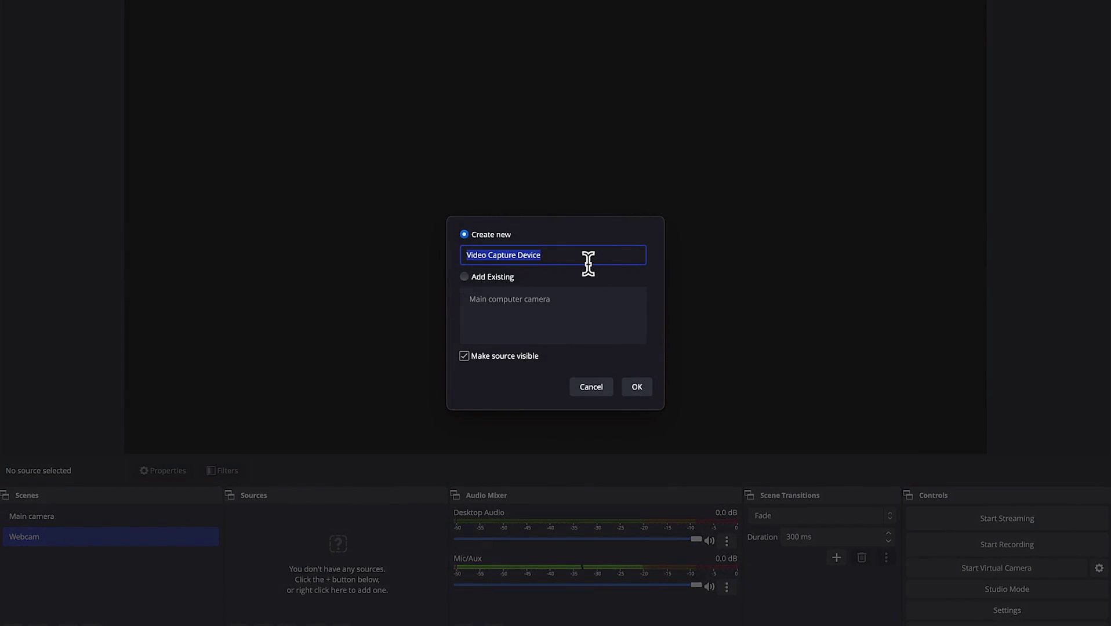
type("Webcam")
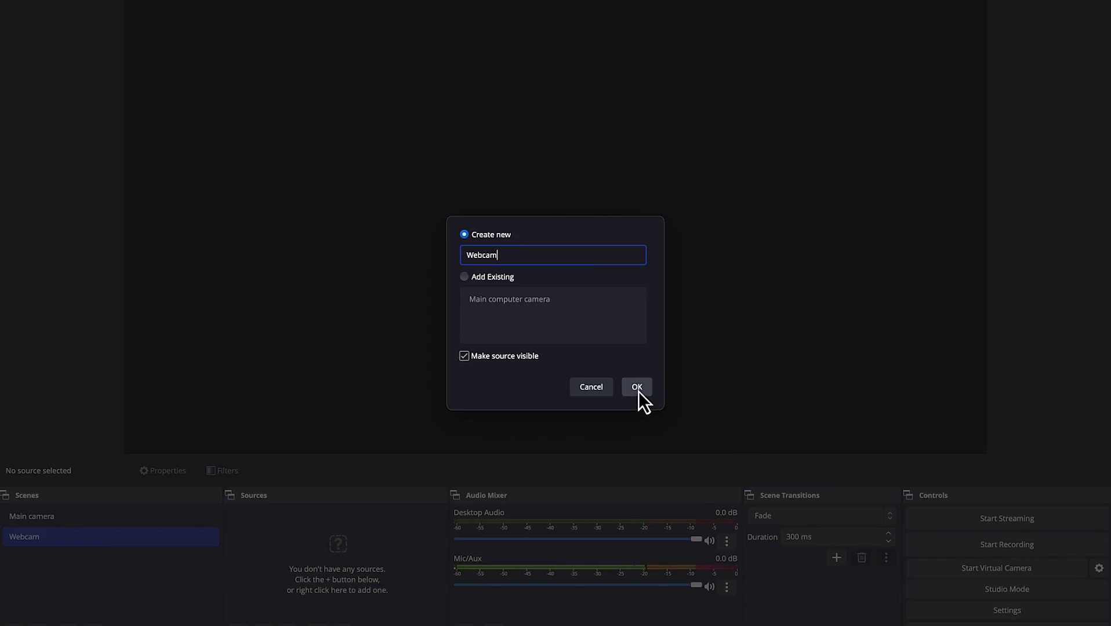
left_click(638, 388)
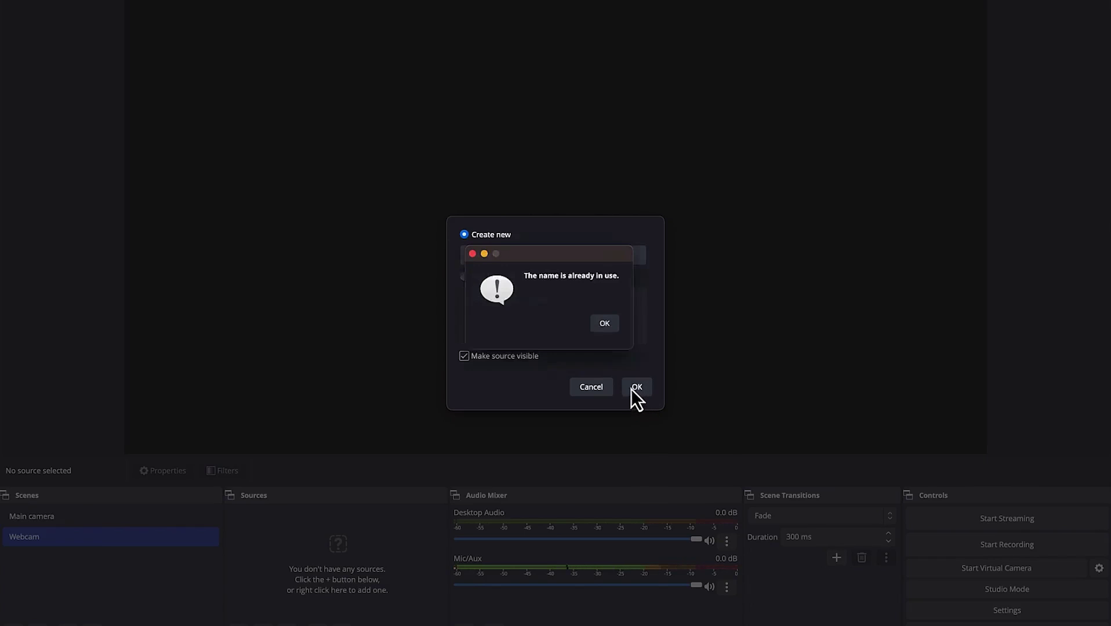
left_click(609, 325)
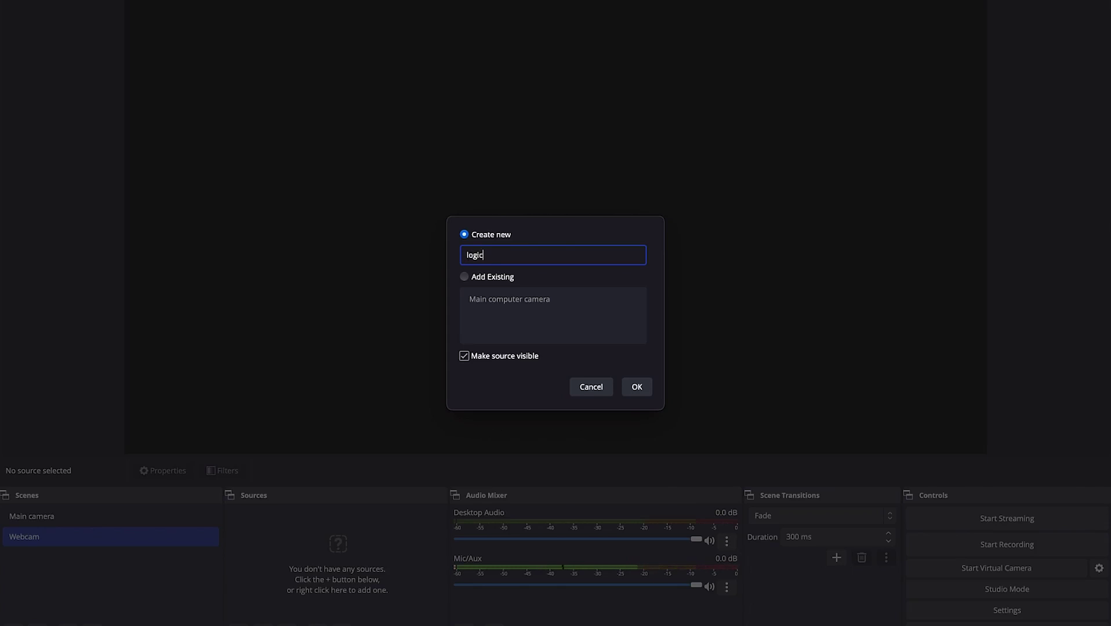
left_click(645, 388)
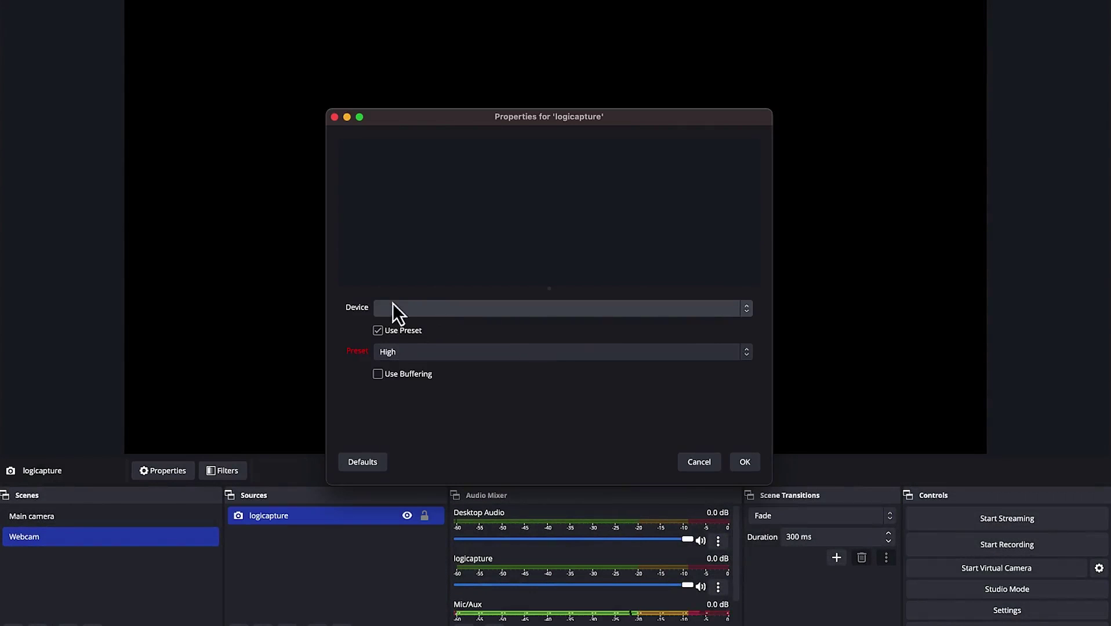
Set the logicapture source's device to C922 Pro Stream Webcam #2, accept its properties and hide the source.
left_click(747, 309)
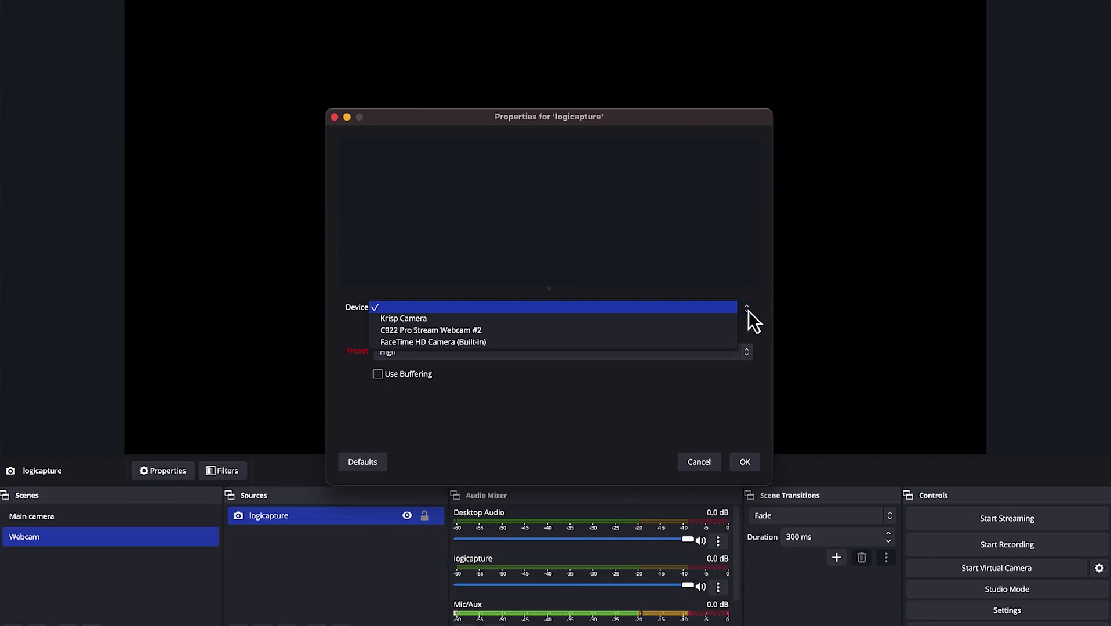
left_click(644, 331)
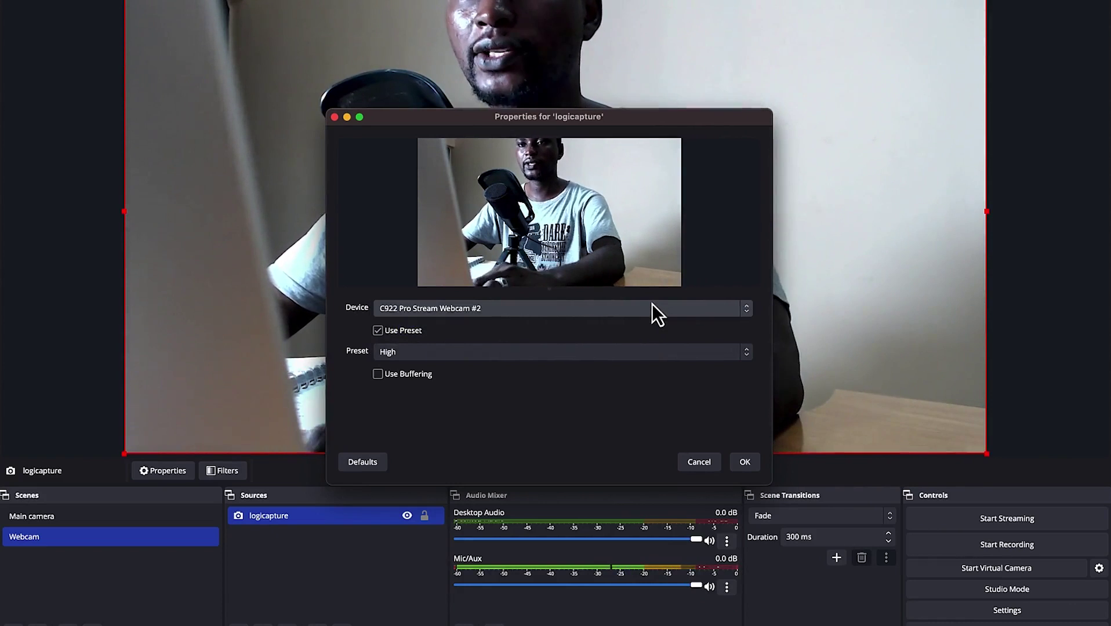
left_click(747, 463)
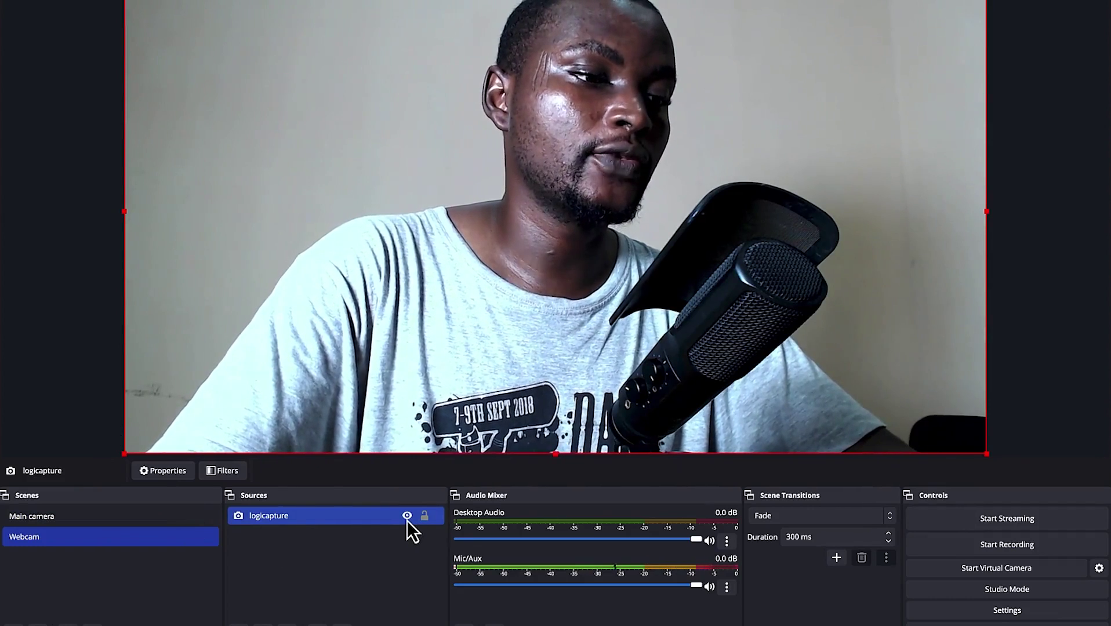
left_click(406, 519)
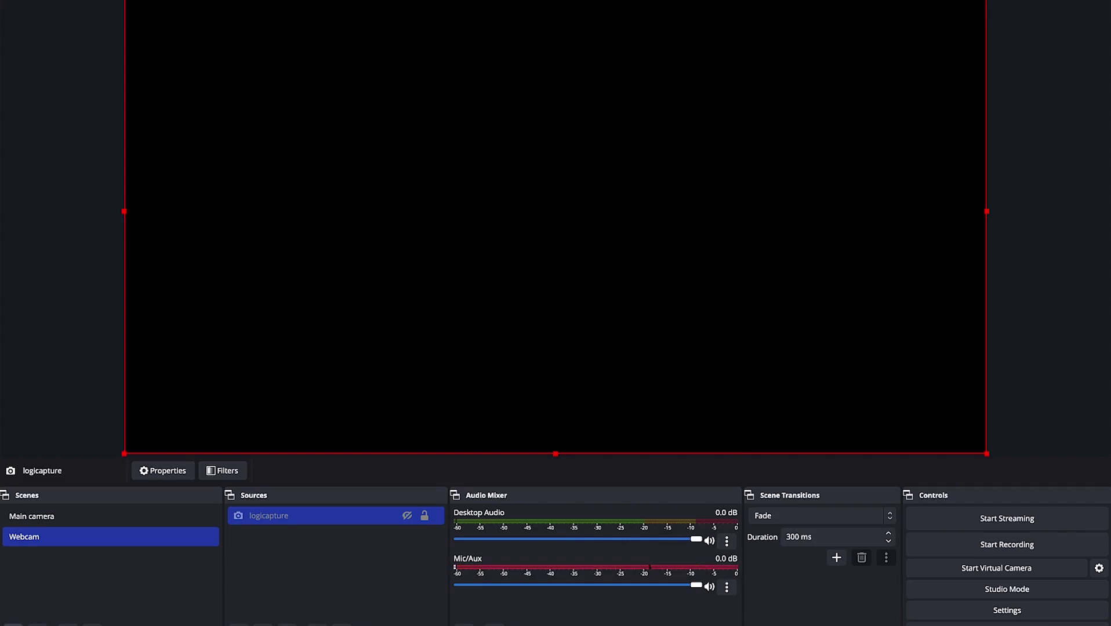
Add a third scene named "Screen capture".
left_click(12, 625)
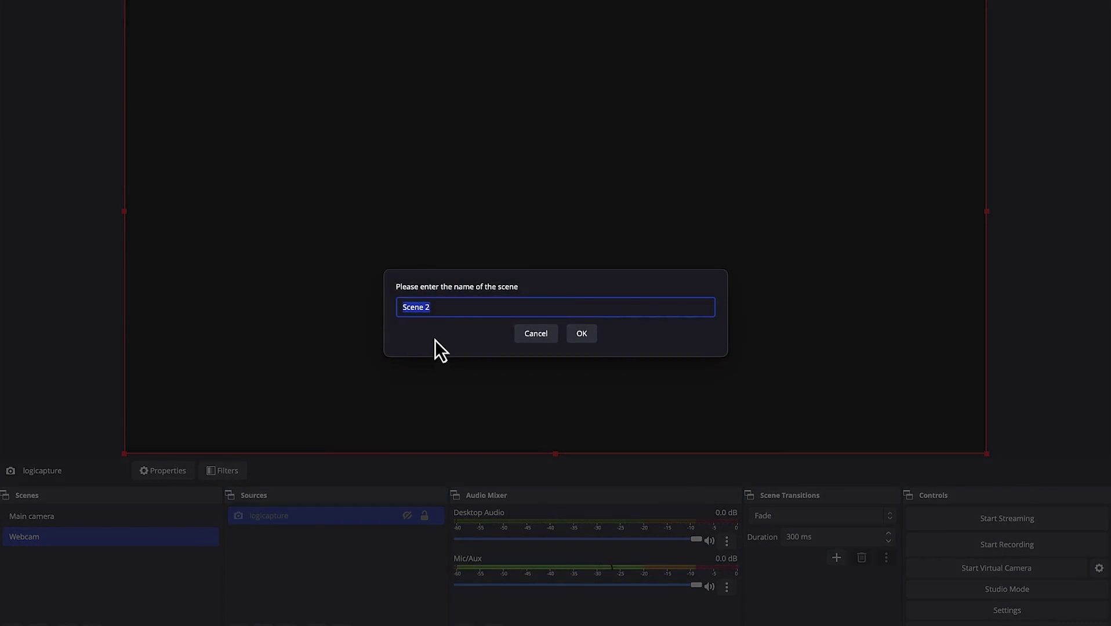
type("Screen captur")
key("Return")
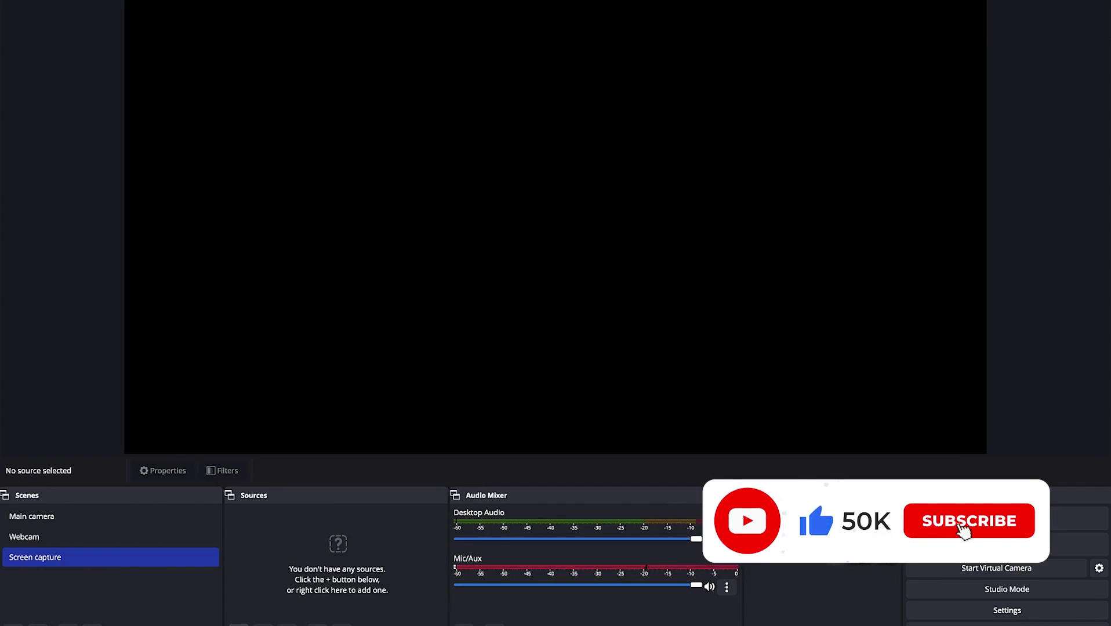
Add a Display Capture source named "screen rec" to the Screen capture scene, using the Built-in Retina Display with Show cursor enabled.
left_click(238, 624)
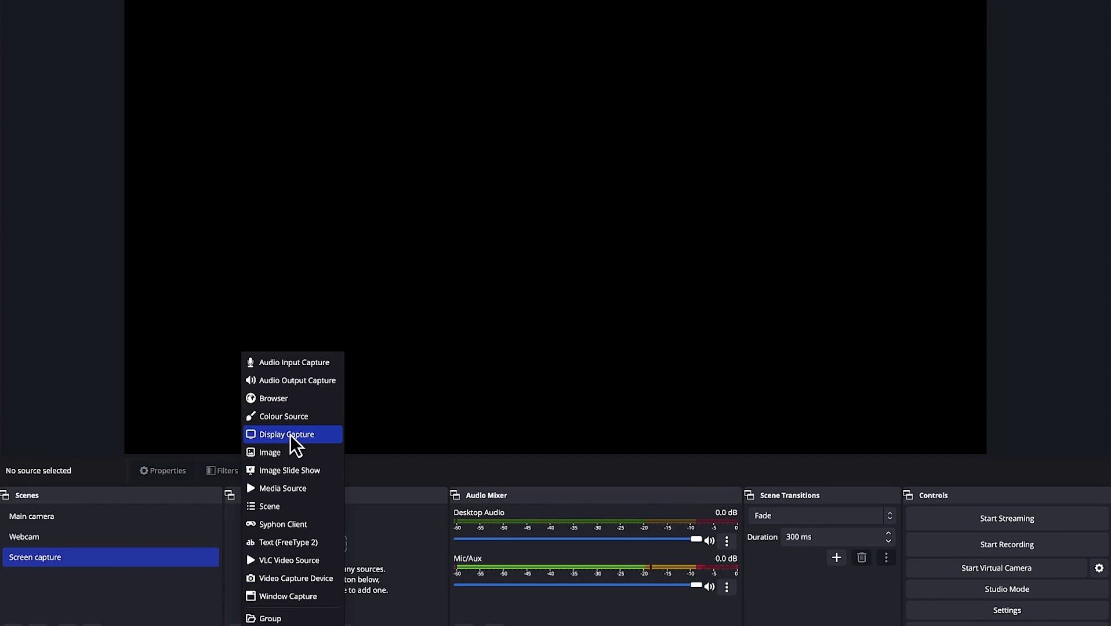
left_click(290, 435)
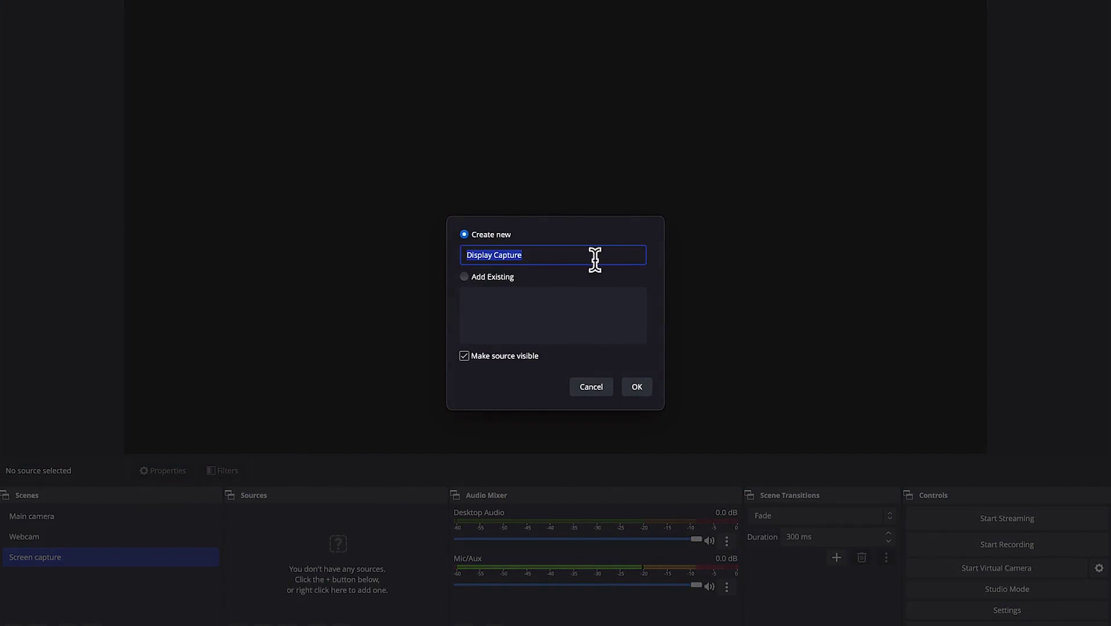
type("screen rec")
key("Return")
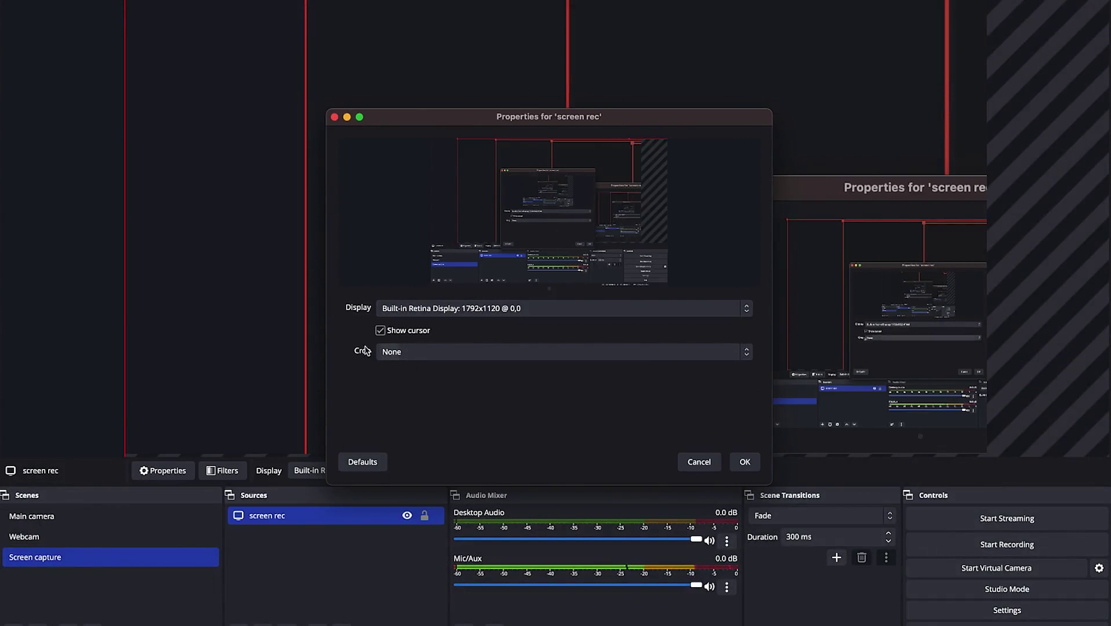
left_click(381, 331)
left_click(385, 333)
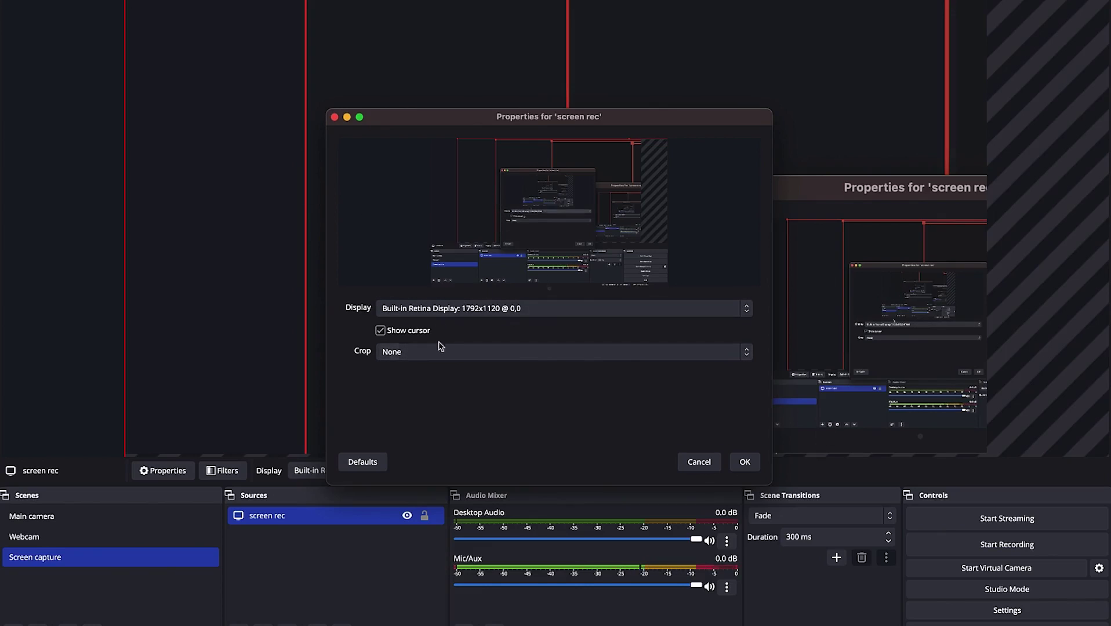
left_click(748, 463)
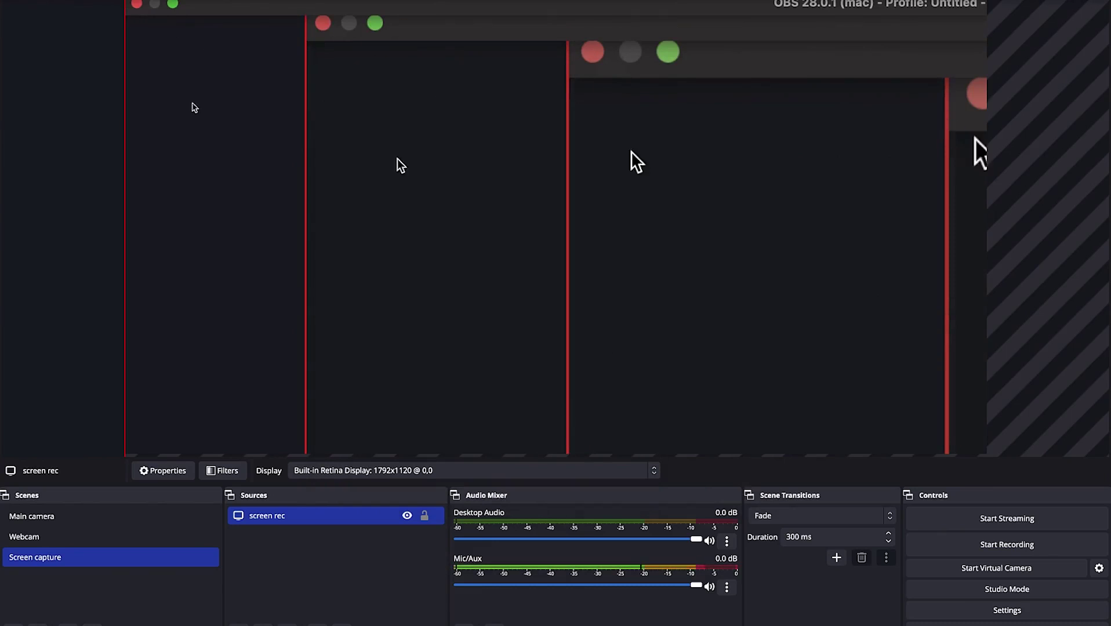
Scale the screen rec source down to the preview canvas and transform it with Fit to screen.
left_click_drag(125, 0, 650, 303)
left_click_drag(682, 344, 167, 13)
left_click_drag(830, 410, 990, 452)
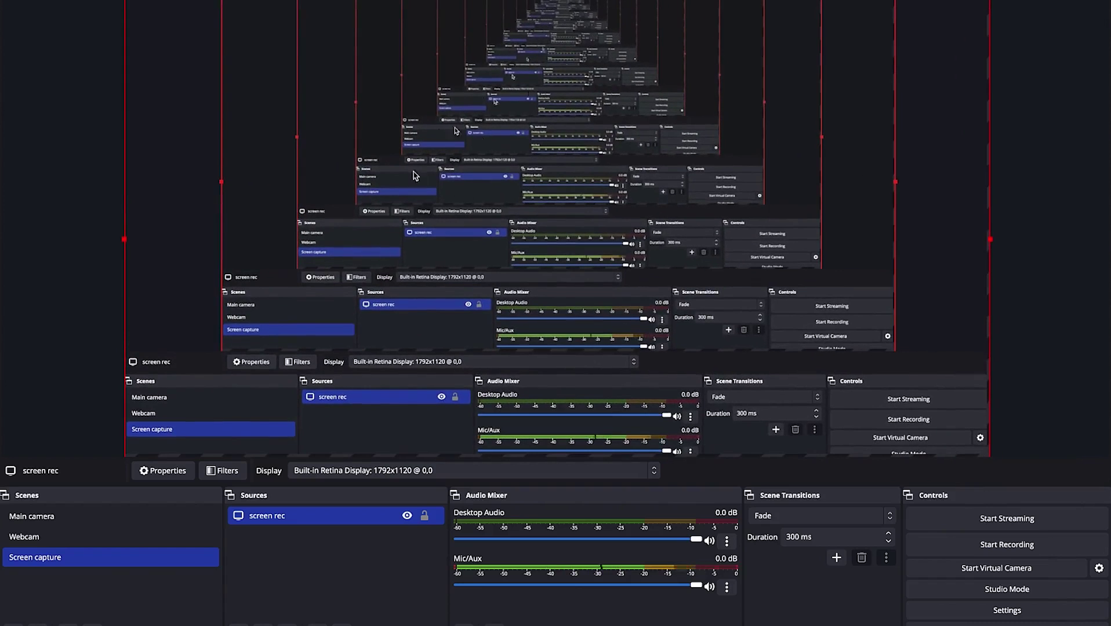
right_click(360, 183)
mouse_move(426, 313)
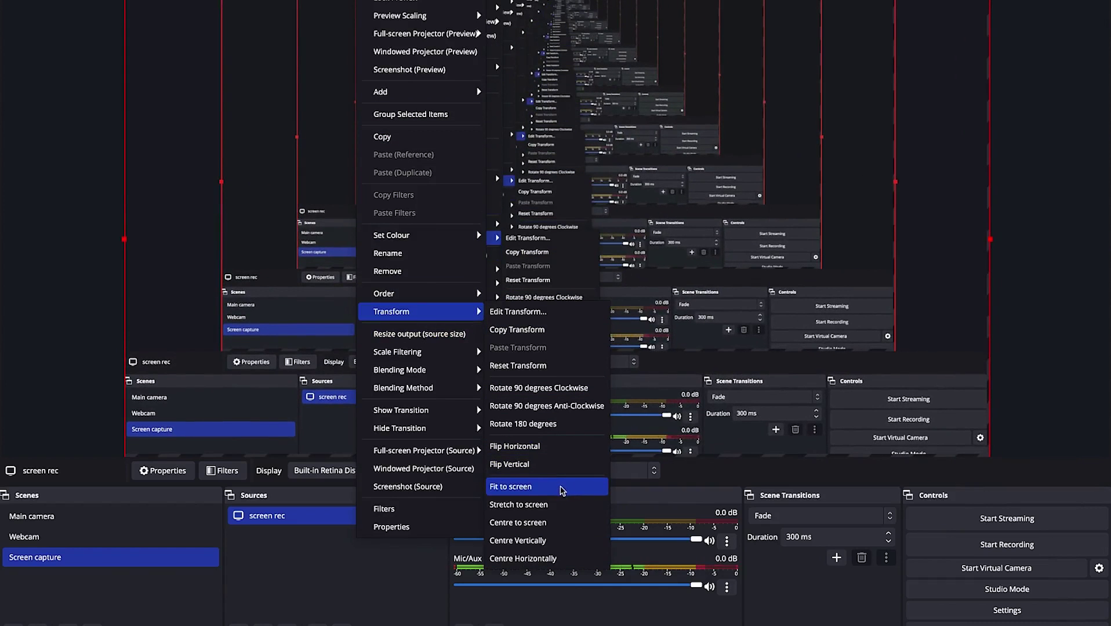
left_click(561, 490)
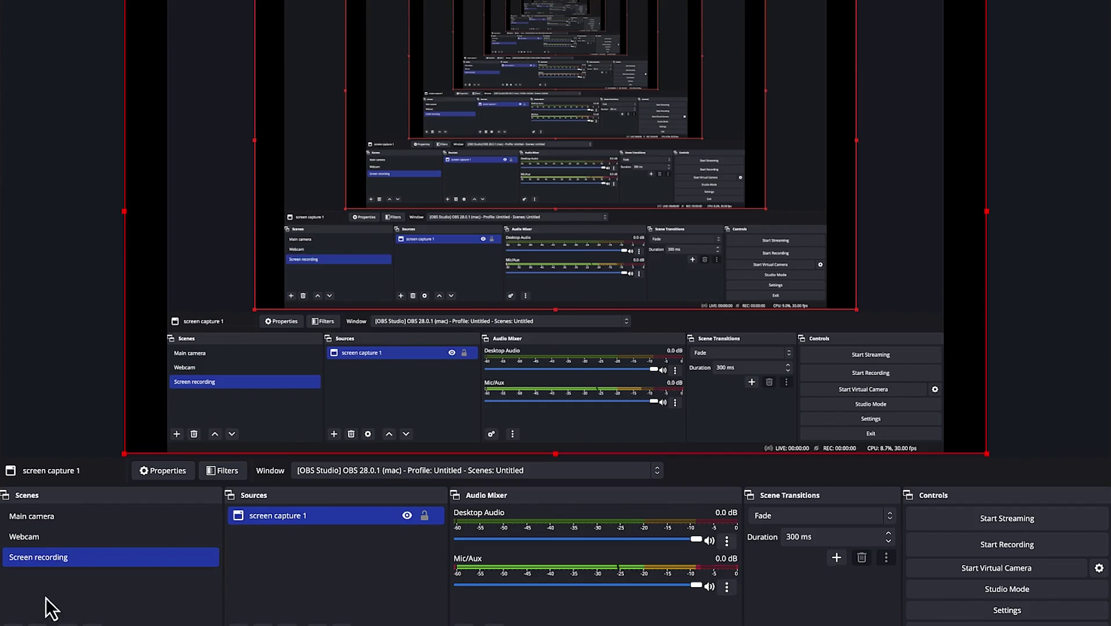
Add a scene named "display + cam" and create a Window Capture source named "deskto" in it.
left_click(13, 625)
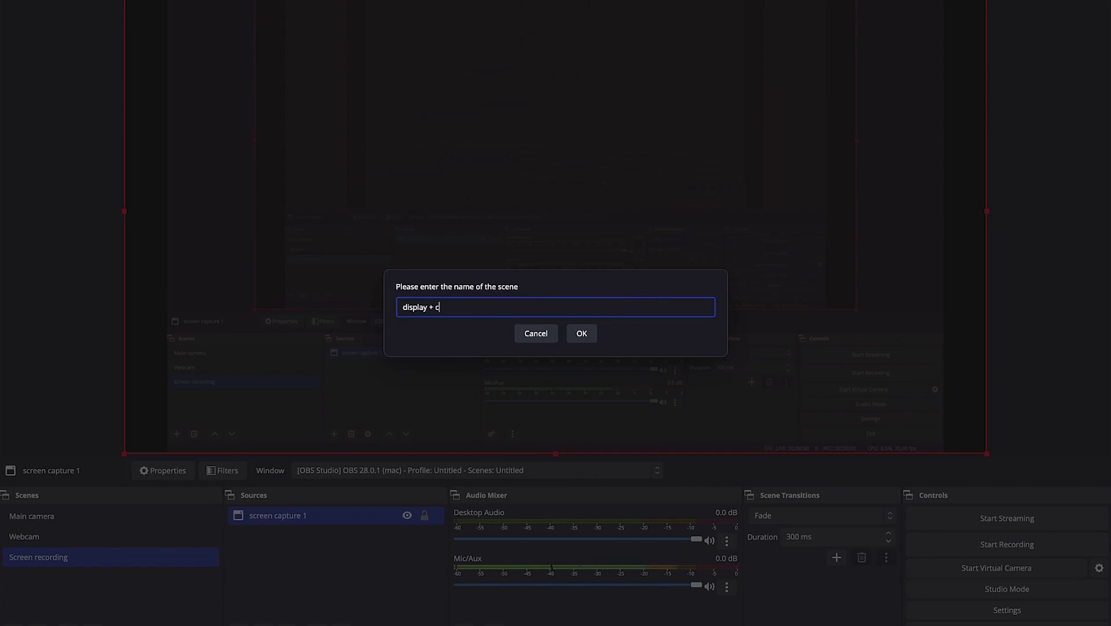
key("Return")
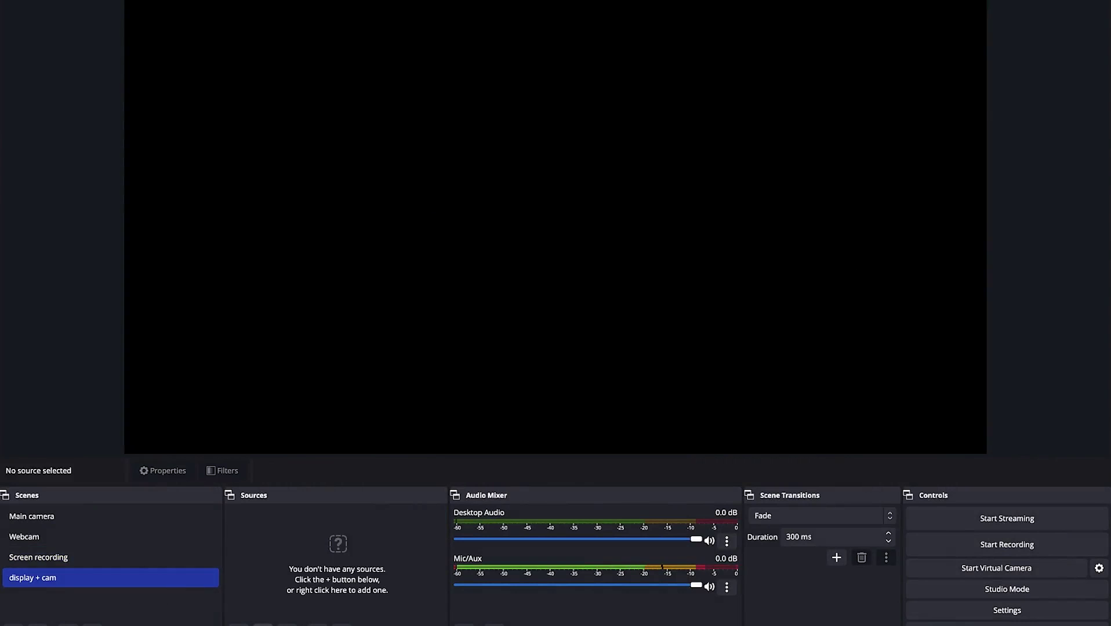
left_click(239, 624)
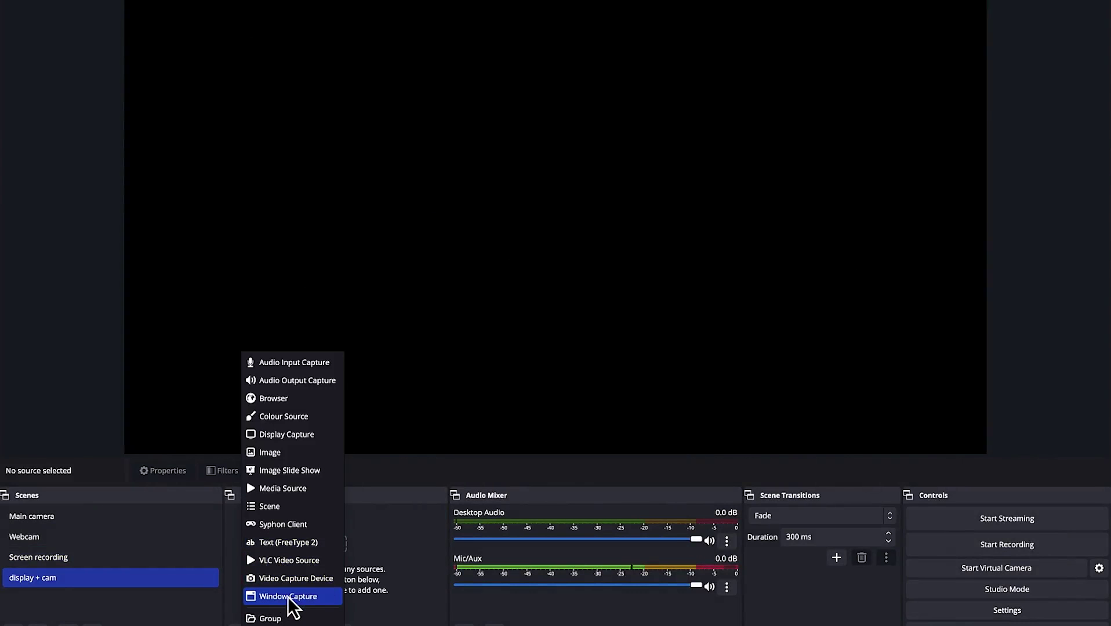
key("Return")
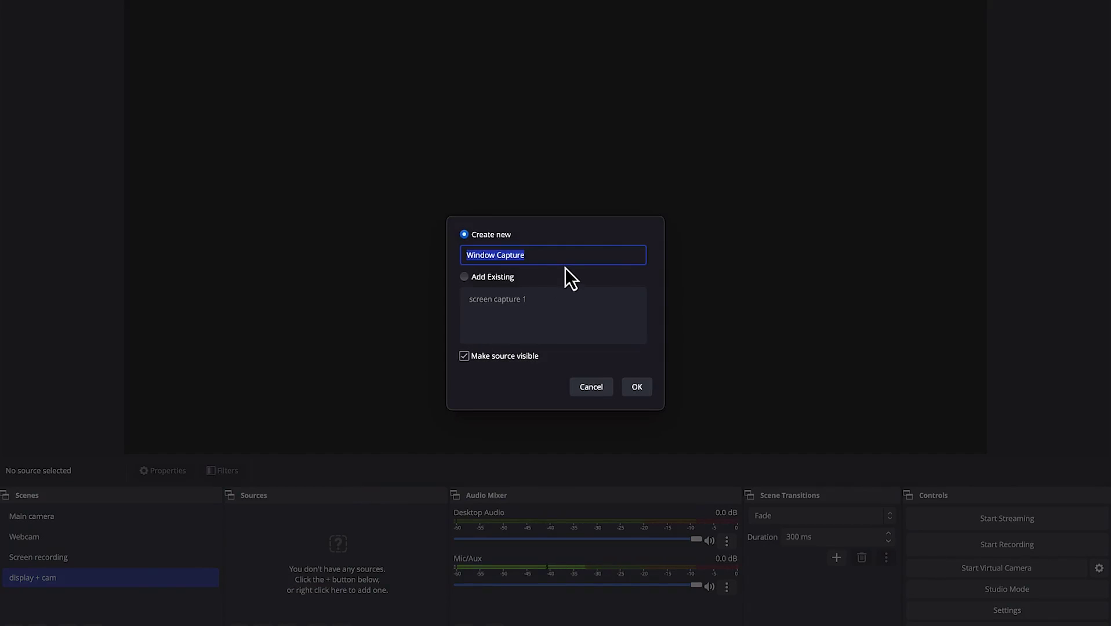
type("deskto")
key("Return")
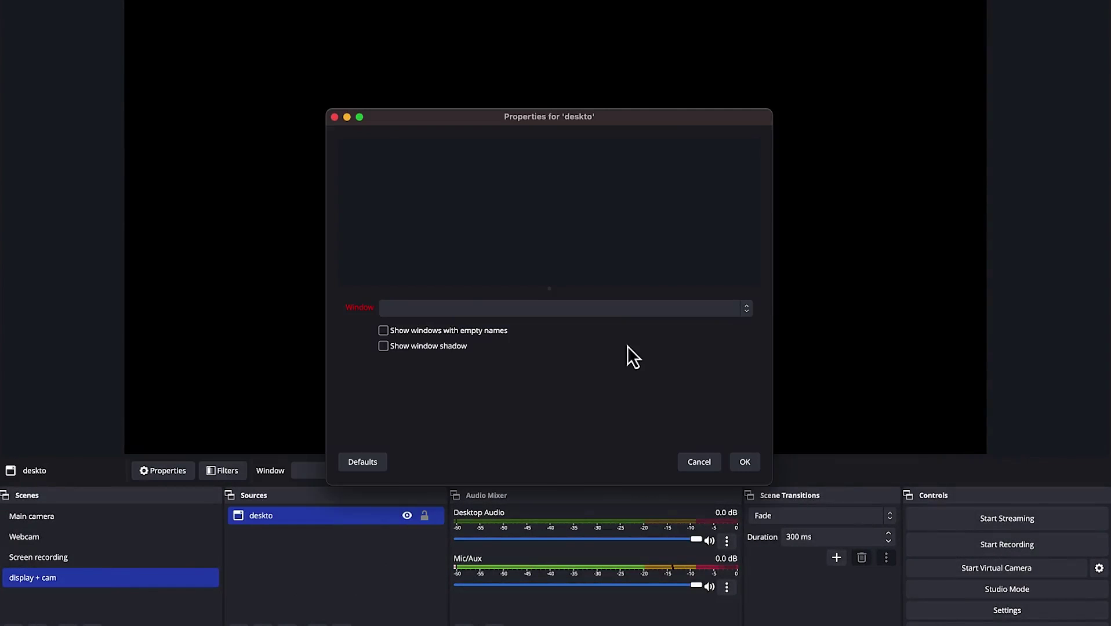
Set the deskto source to capture the "[OBS Studio] OBS 28.0.1 (mac) - Profile: Untitled - Scenes: Untitled" window and accept its properties.
left_click(549, 312)
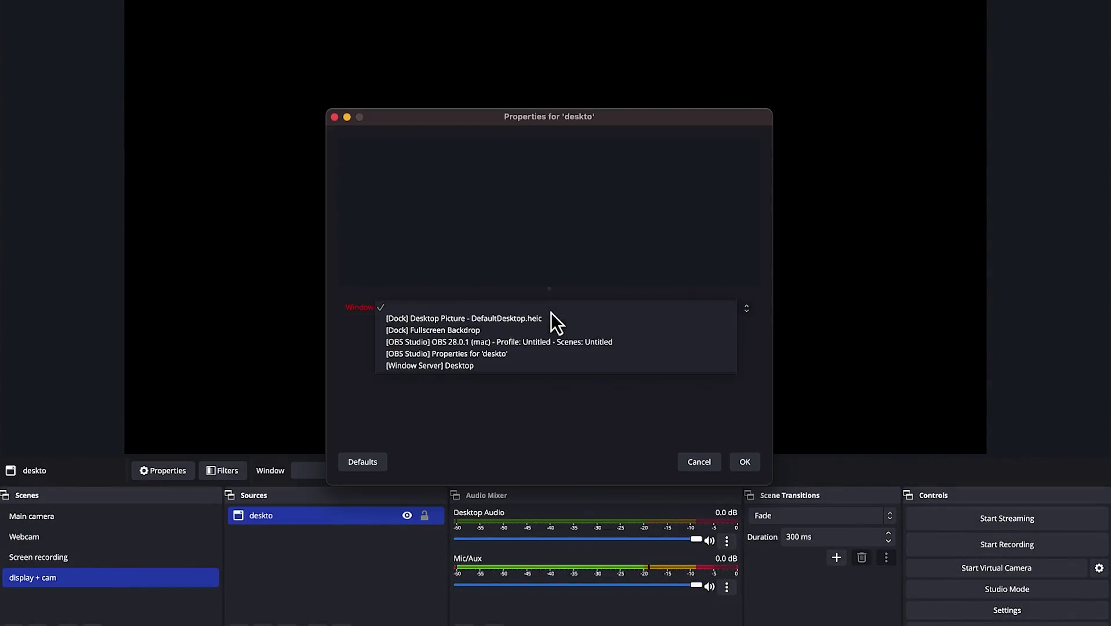
left_click(544, 345)
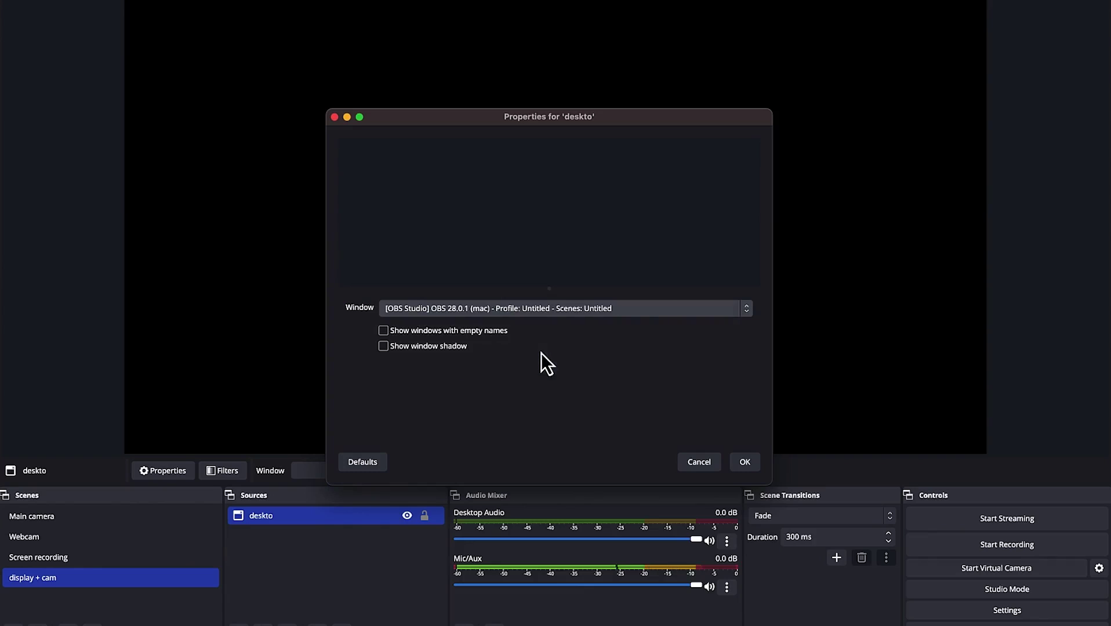
left_click(747, 465)
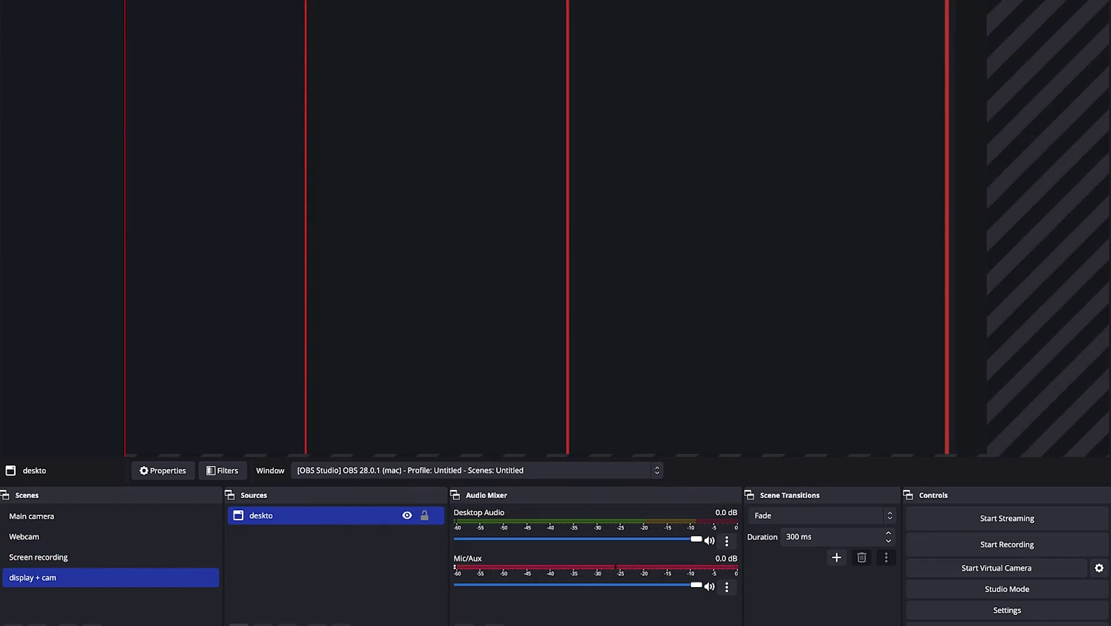
Add a Video Capture Device source named "webcam" to the display + cam scene, using the C922 Pro Stream Webcam #2 device.
left_click(238, 625)
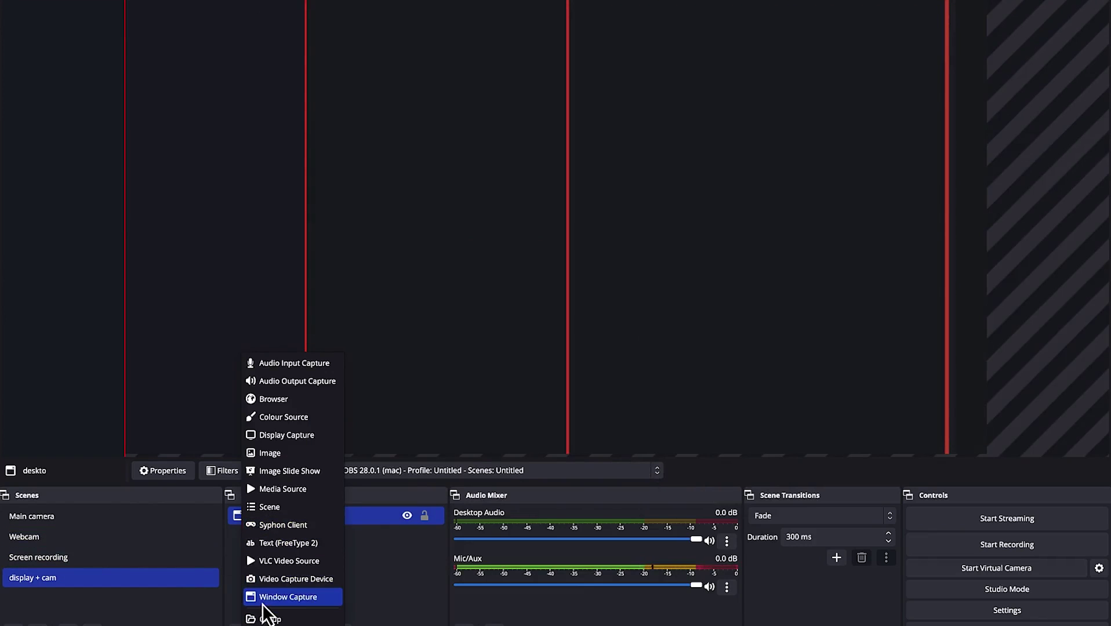
left_click(282, 584)
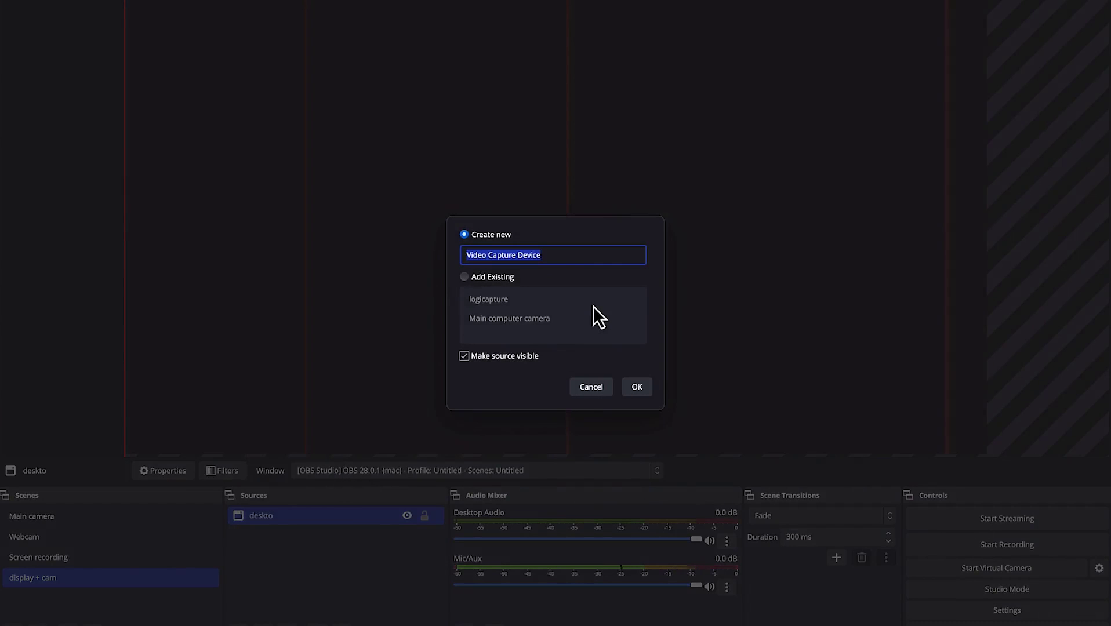
type("webcam")
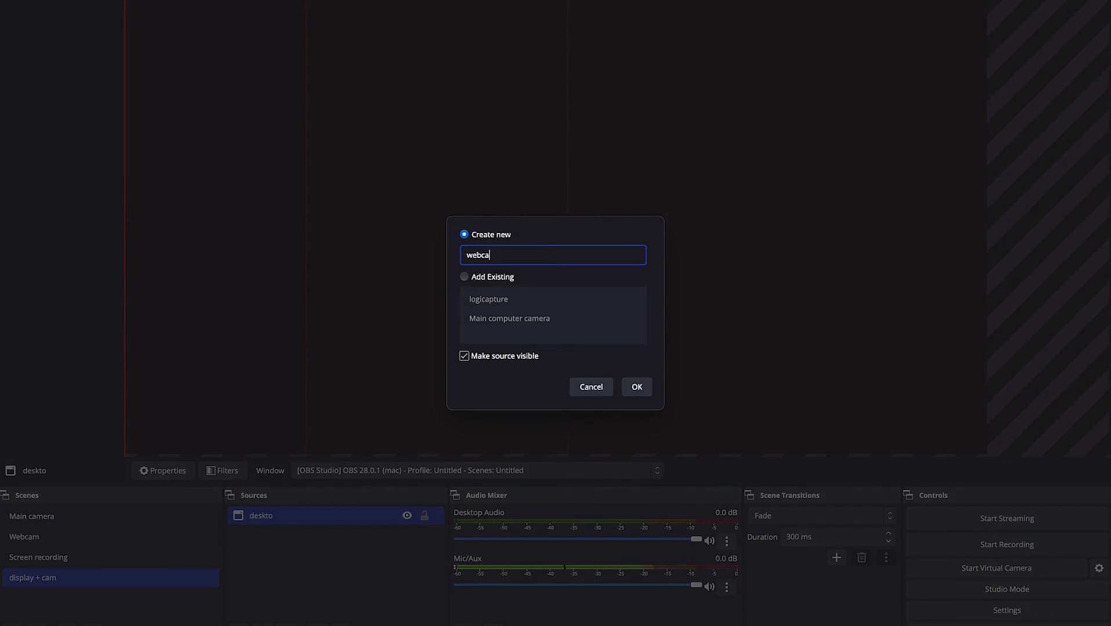
left_click(635, 390)
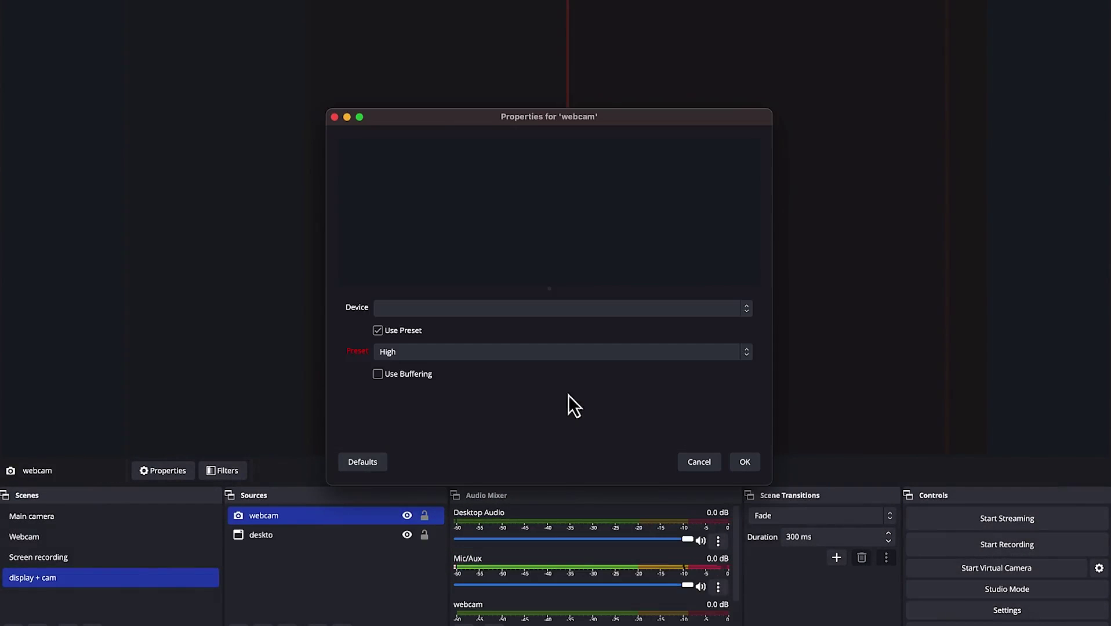
left_click(540, 311)
left_click(510, 329)
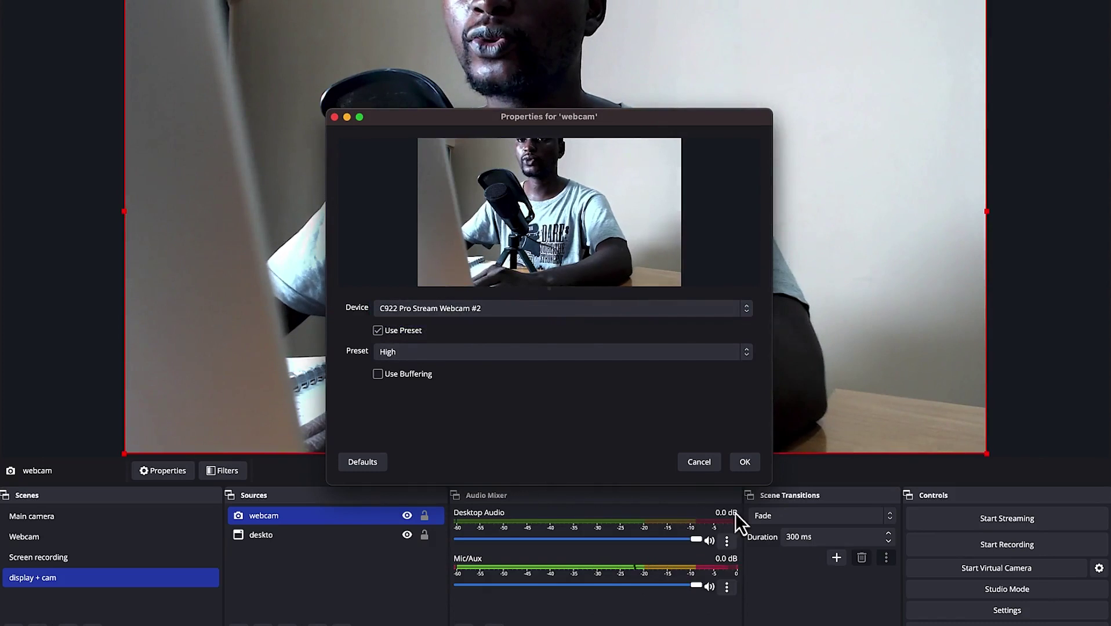
left_click(745, 464)
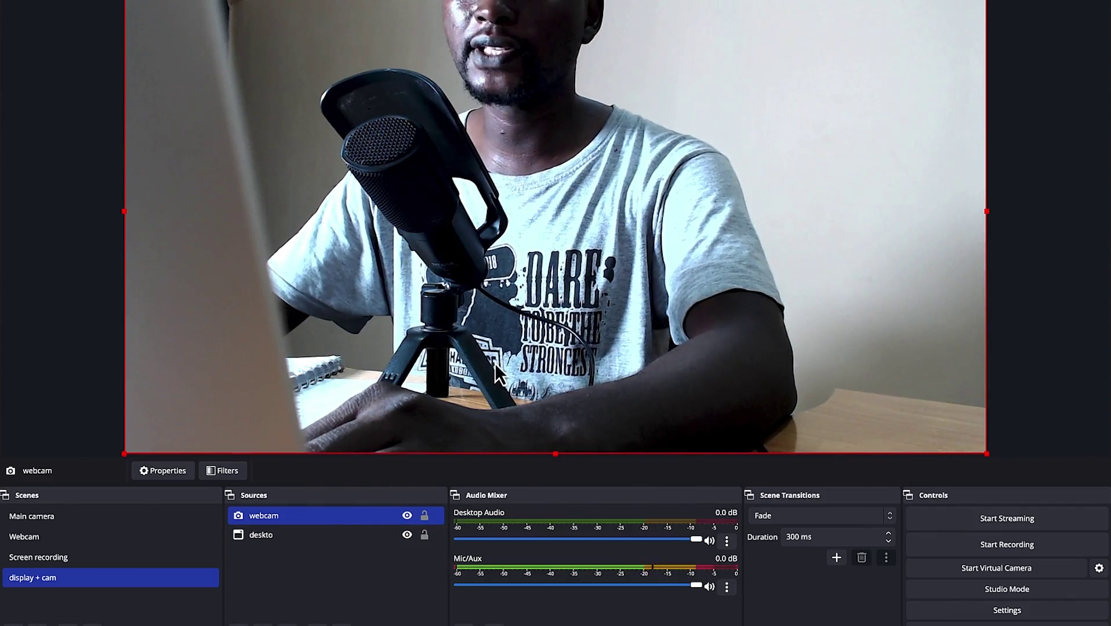
Scale the webcam source down into the canvas's lower-left corner, about 835 px from the top edge and 1486 px from the right edge.
left_click(307, 537, "ctrl")
mouse_move(304, 541)
left_mouse_down()
mouse_move(311, 520)
mouse_move(311, 536)
left_mouse_up()
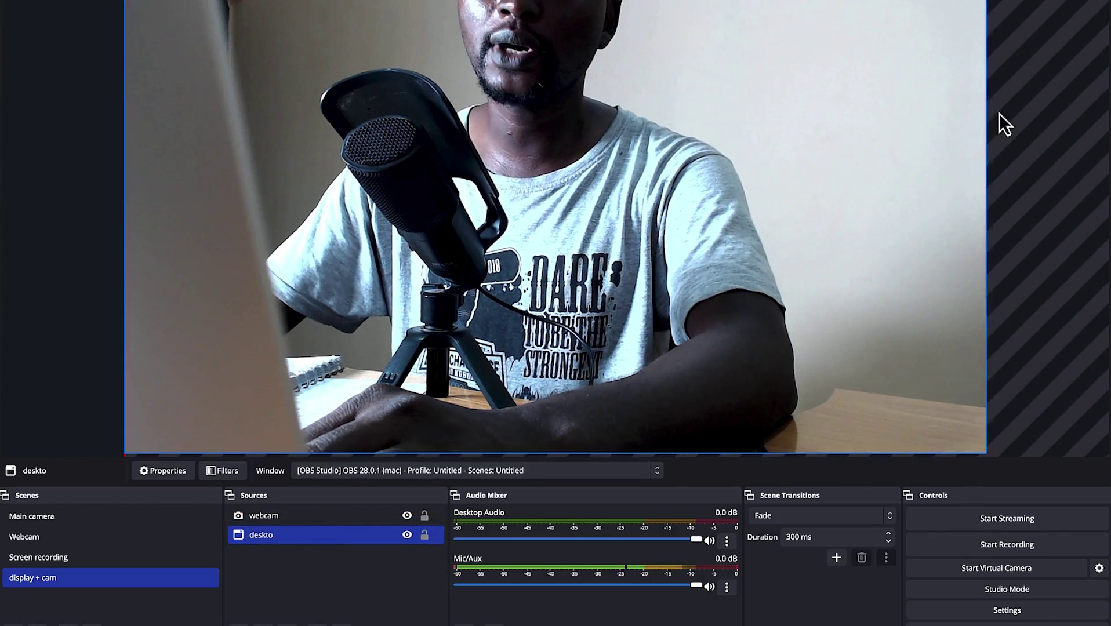
left_click(885, 66)
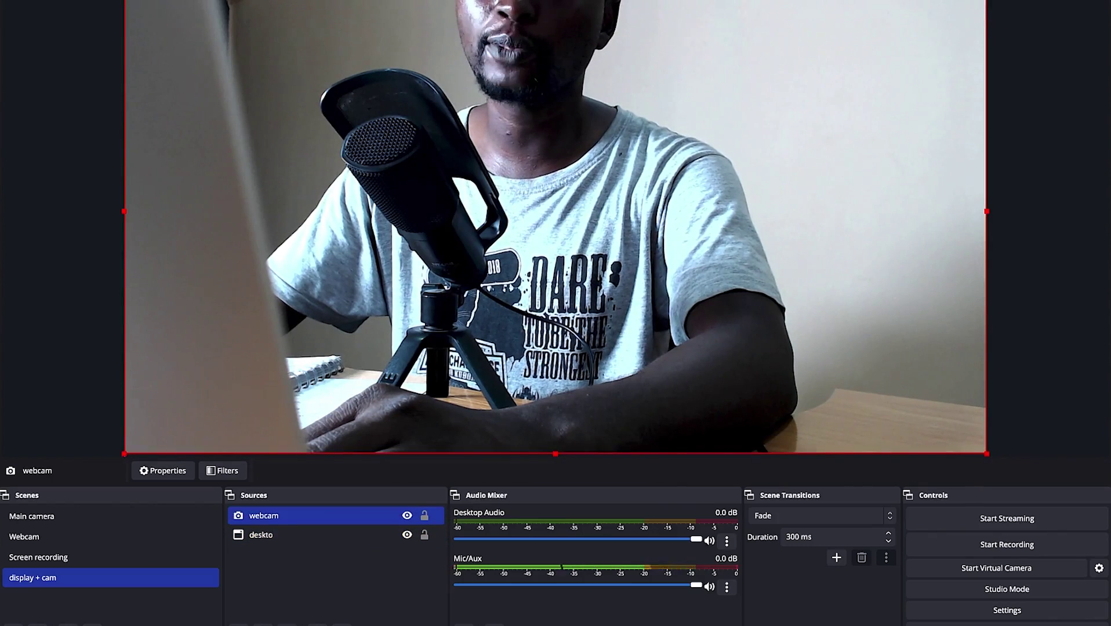
left_click_drag(886, 66, 288, 347)
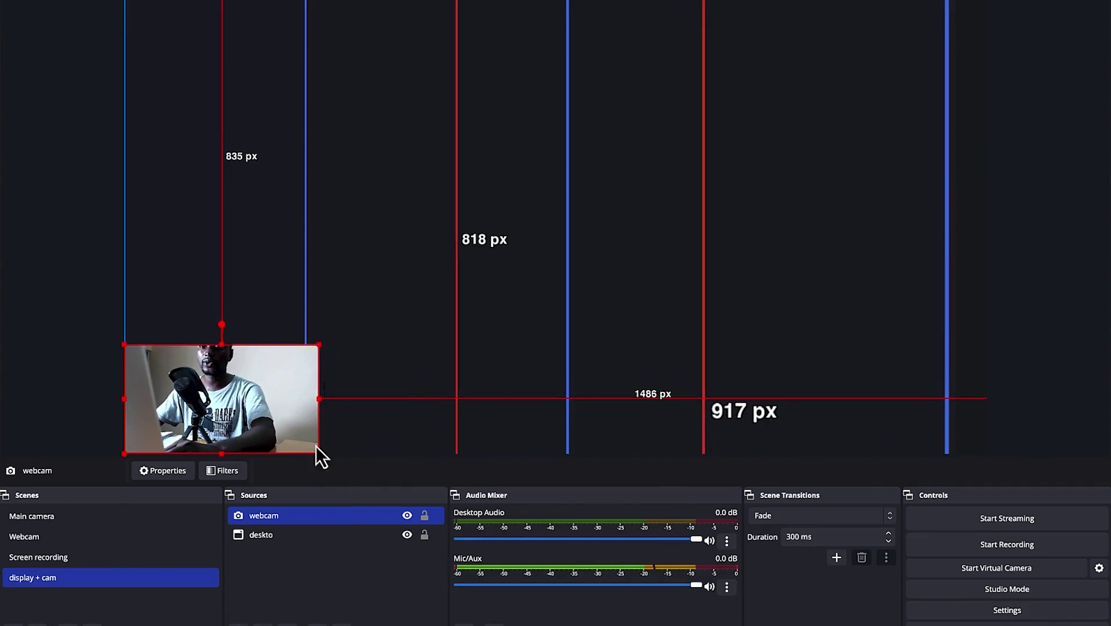
Transform the deskto source with Fit to screen so it fills the canvas behind the webcam.
left_click(299, 71)
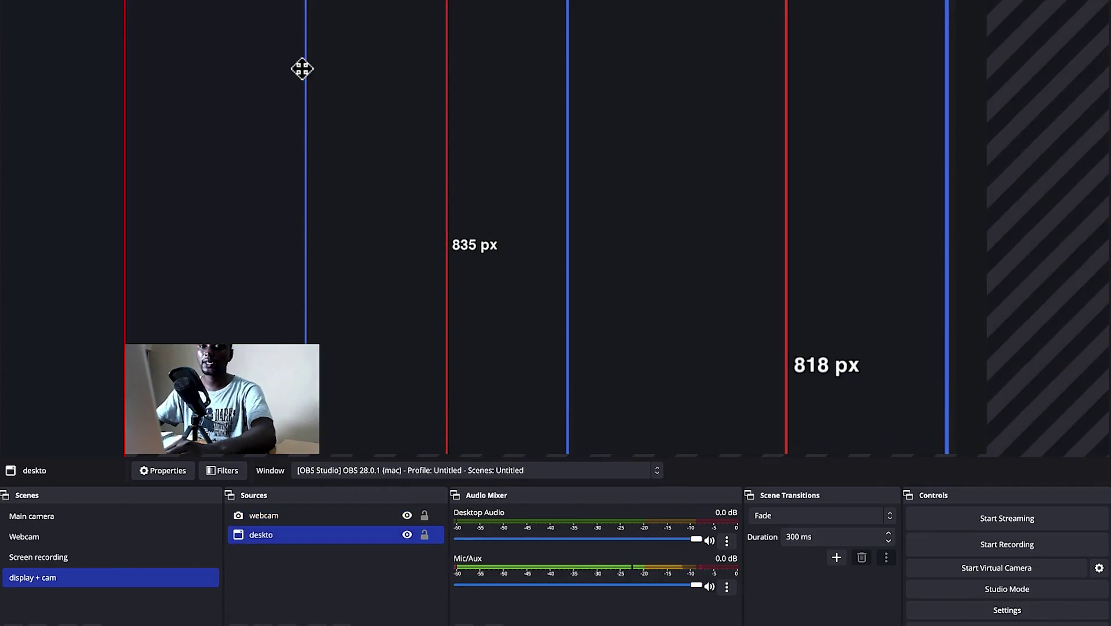
right_click(231, 47)
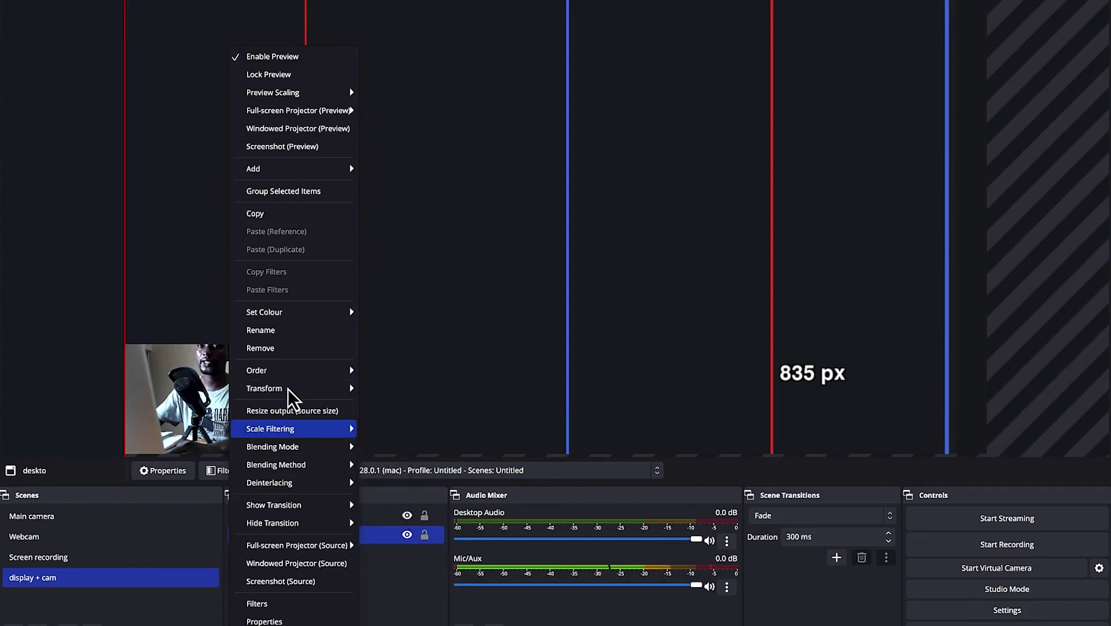
mouse_move(348, 389)
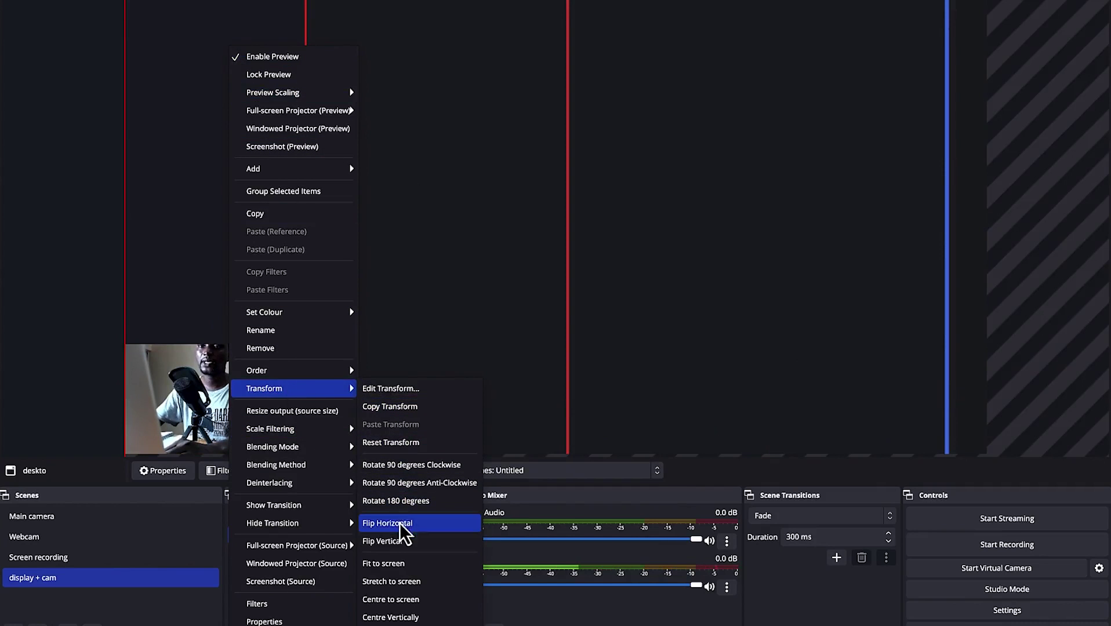
left_click(400, 565)
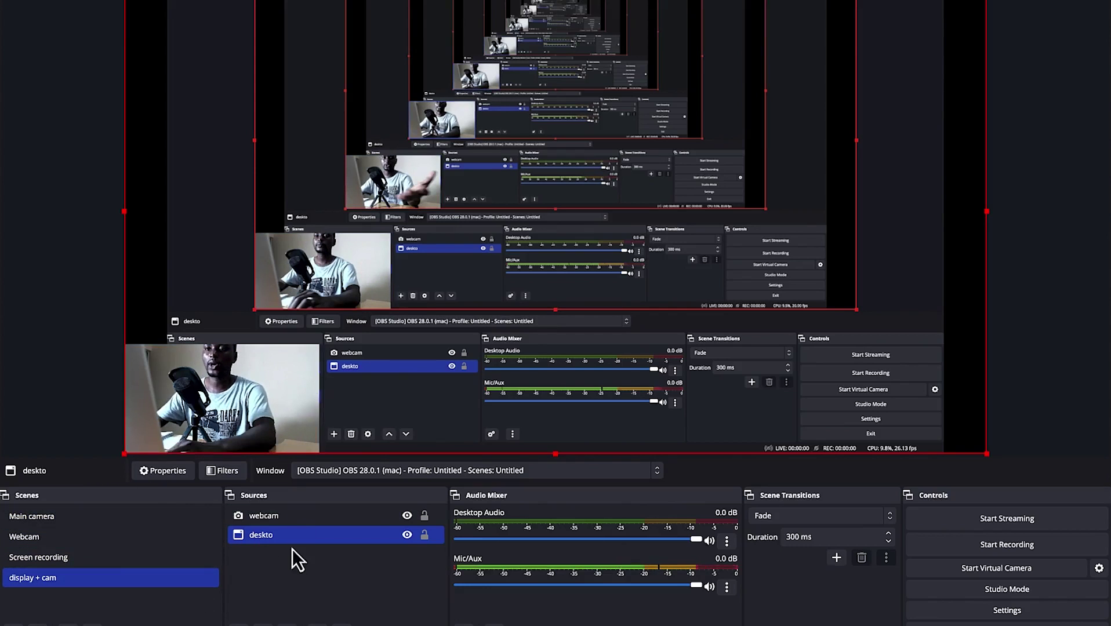
Add a scene named "Media" and create a Colour Source in it under the default name.
left_click(35, 620)
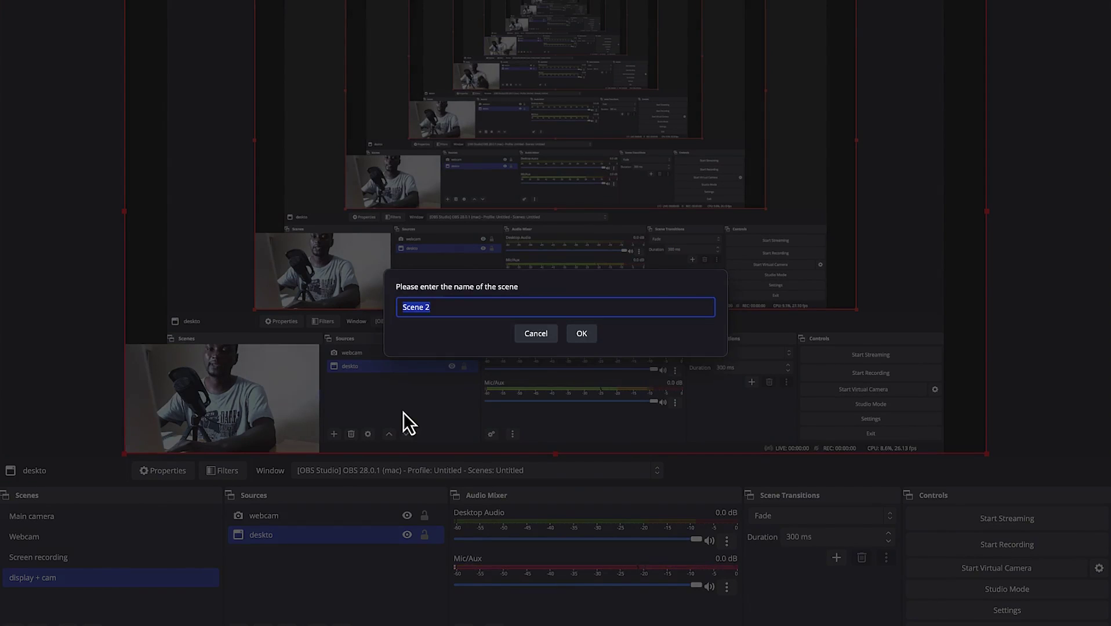
type("Media")
key("Return")
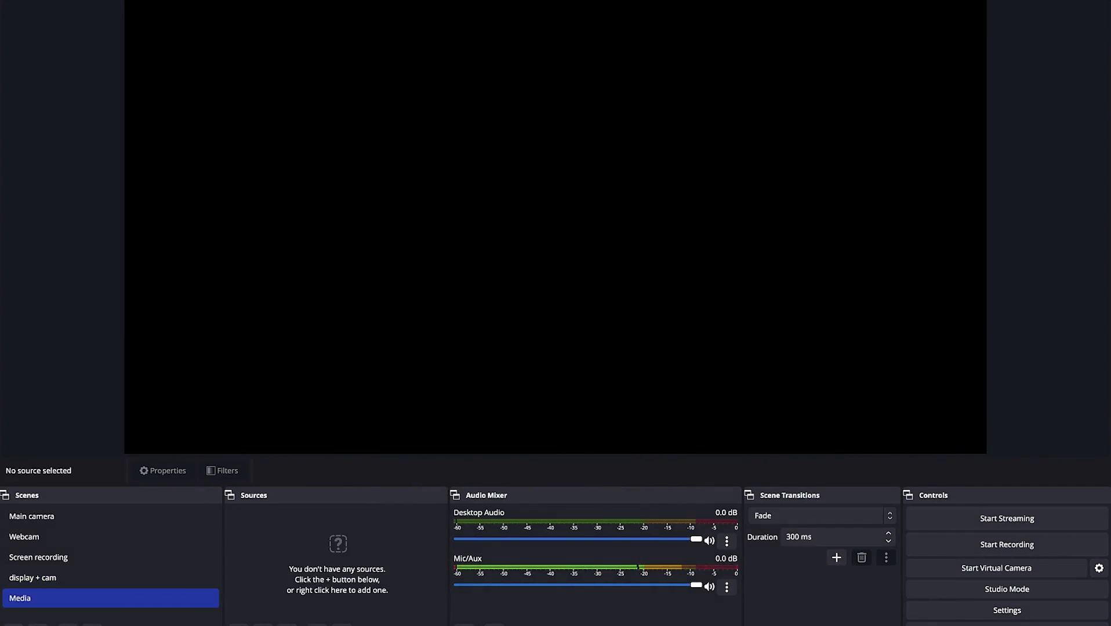
left_click(238, 624)
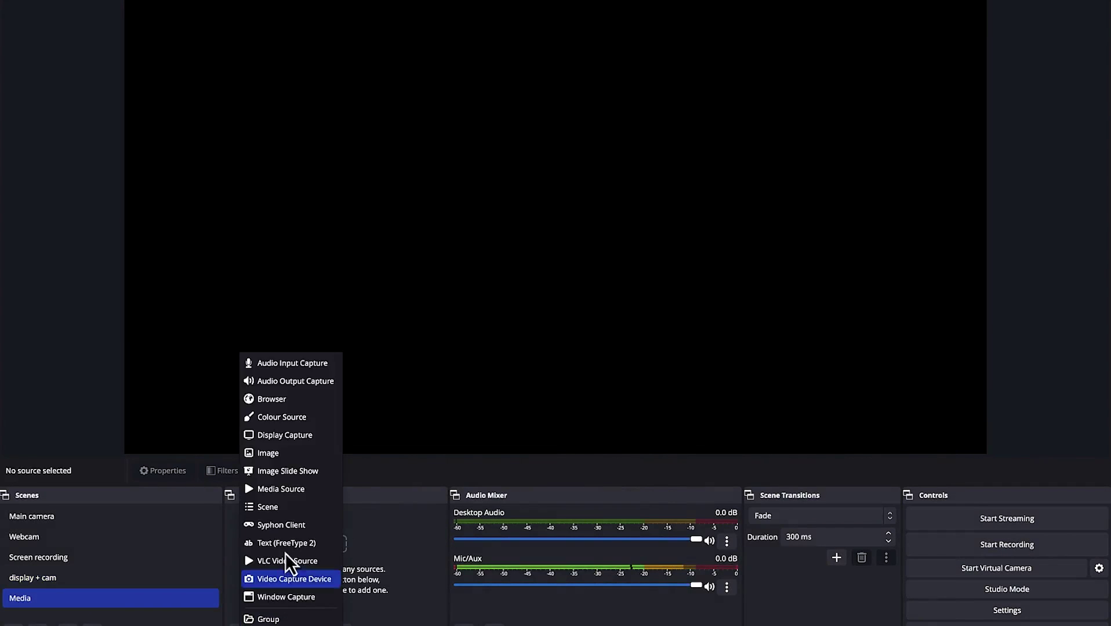
left_click(304, 421)
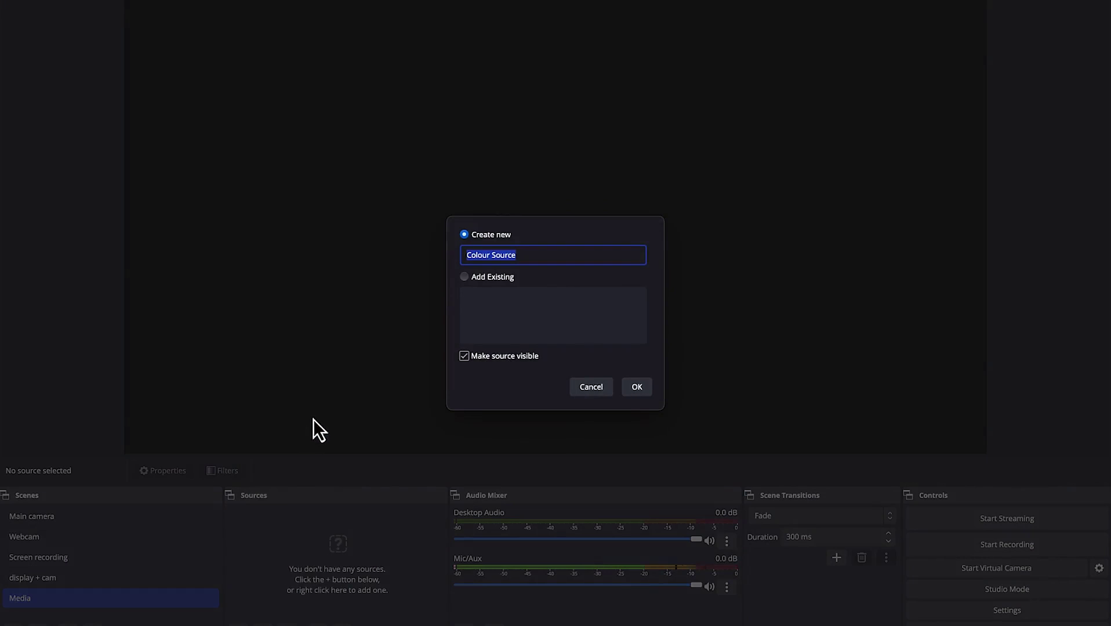
left_click(637, 387)
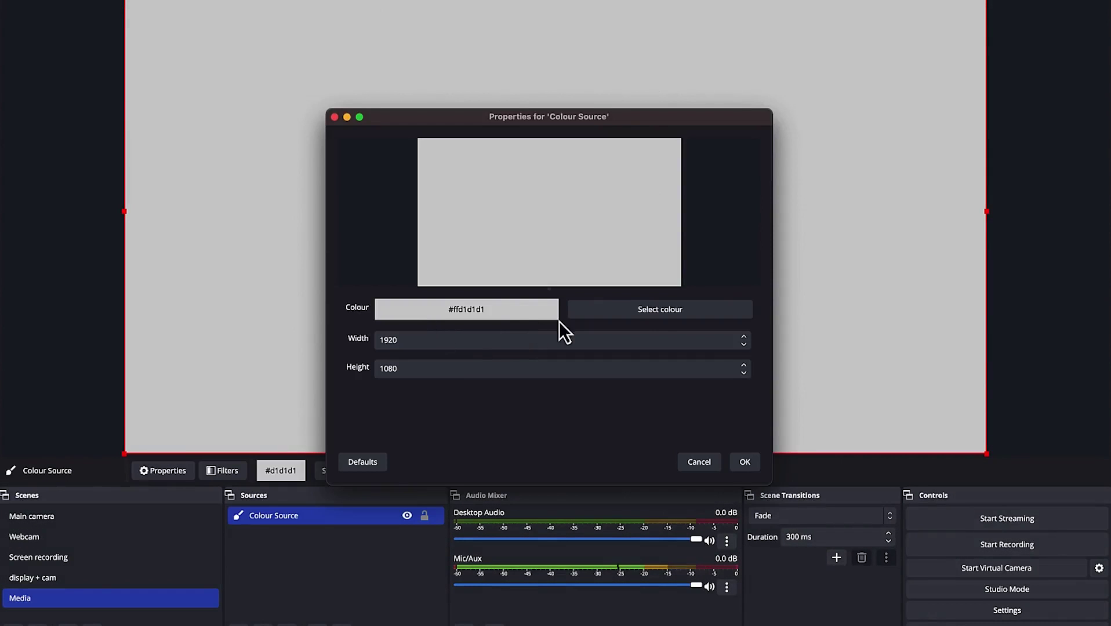
Set the Colour Source to the basic blue #00aaff and accept its properties.
left_click(650, 311)
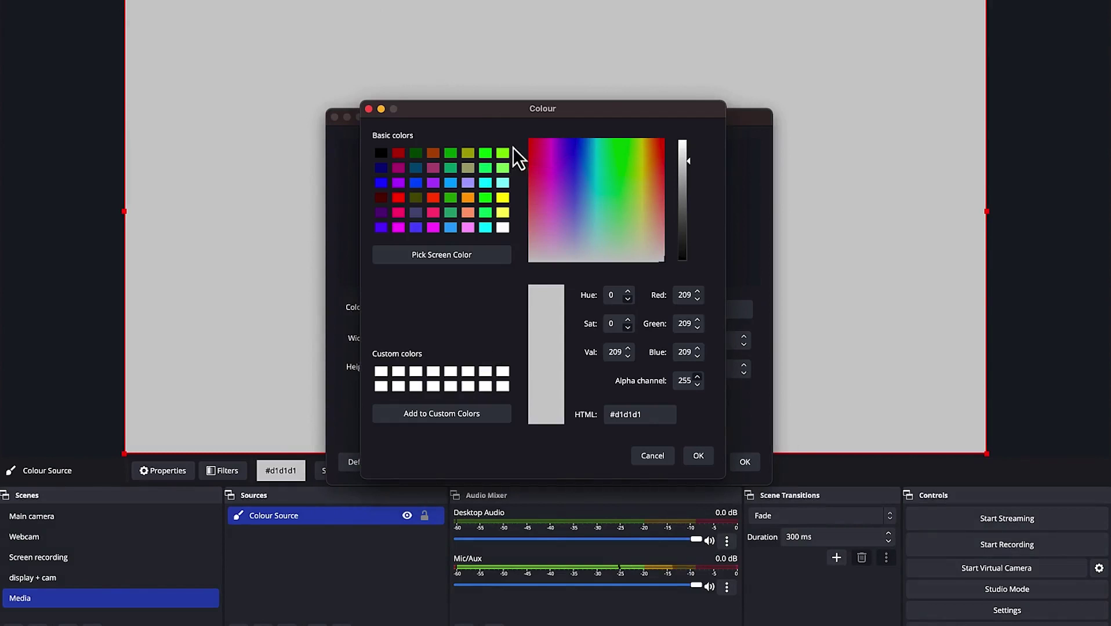
left_click(451, 168)
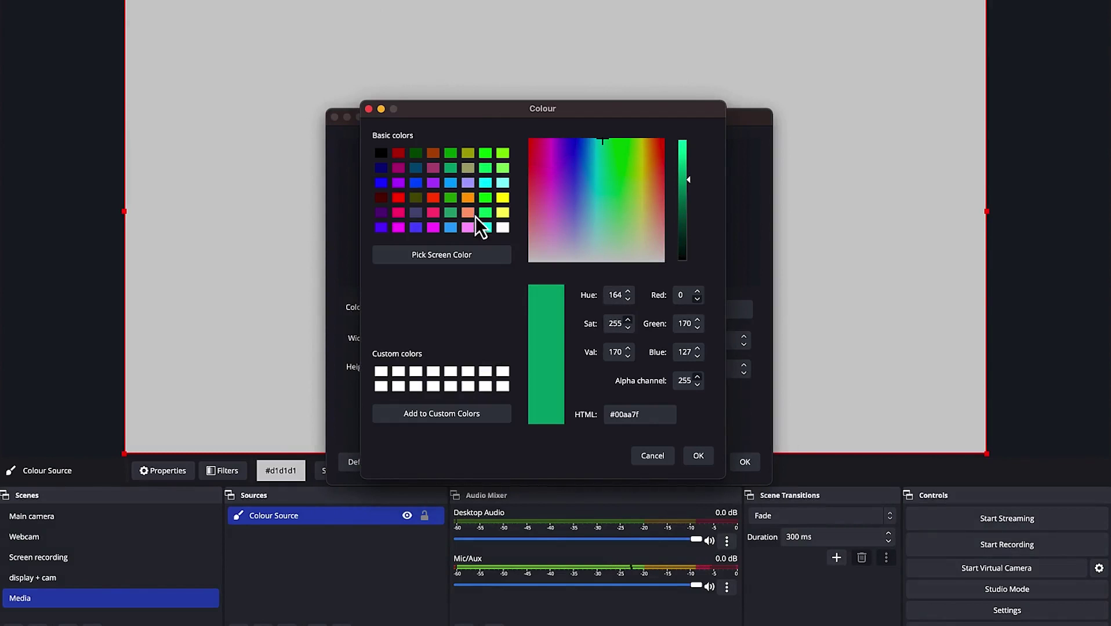
left_click(451, 183)
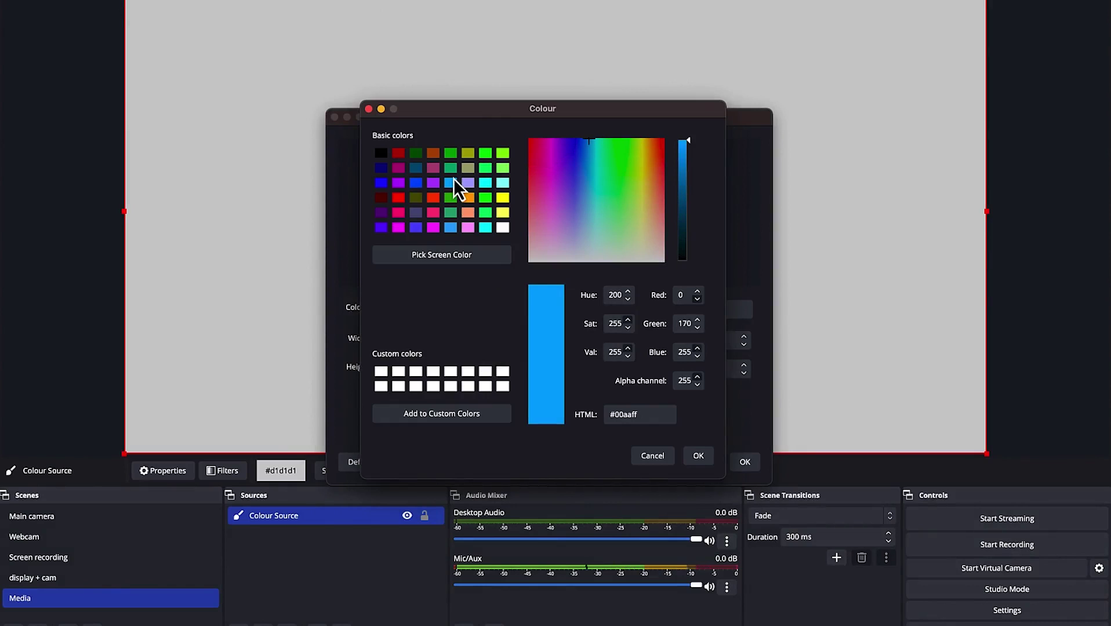
left_click(698, 456)
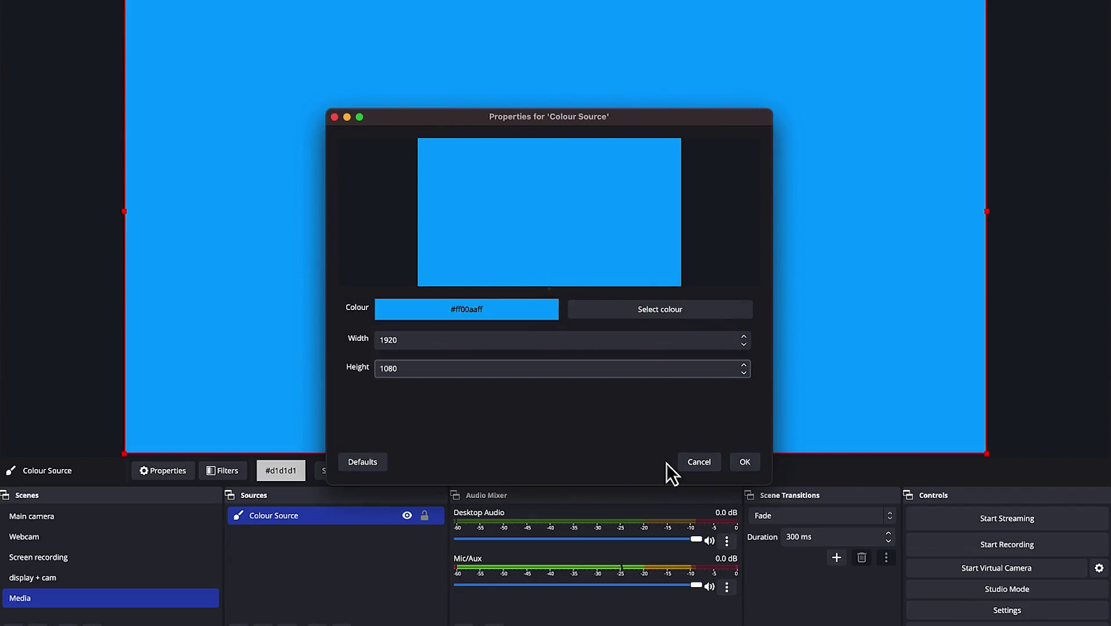
left_click(744, 463)
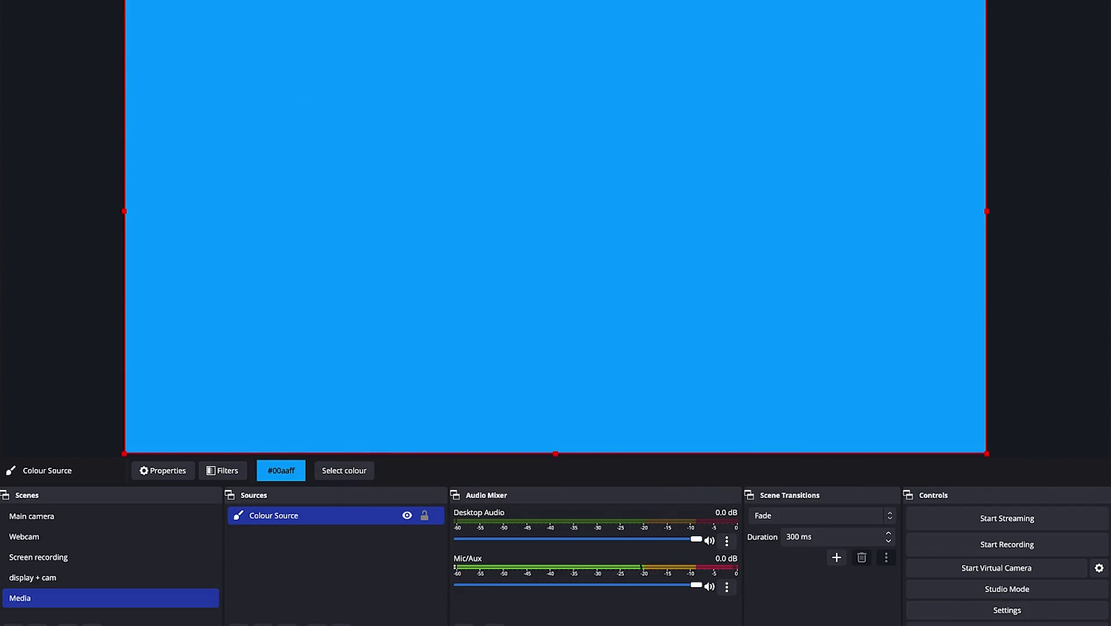
left_click(239, 625)
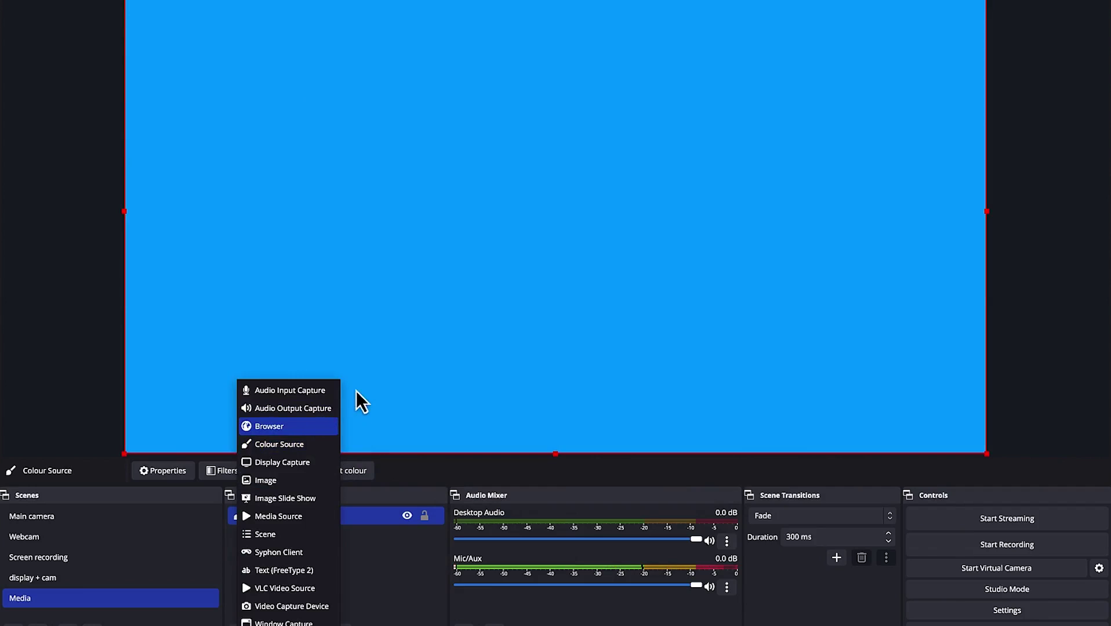
key("Return")
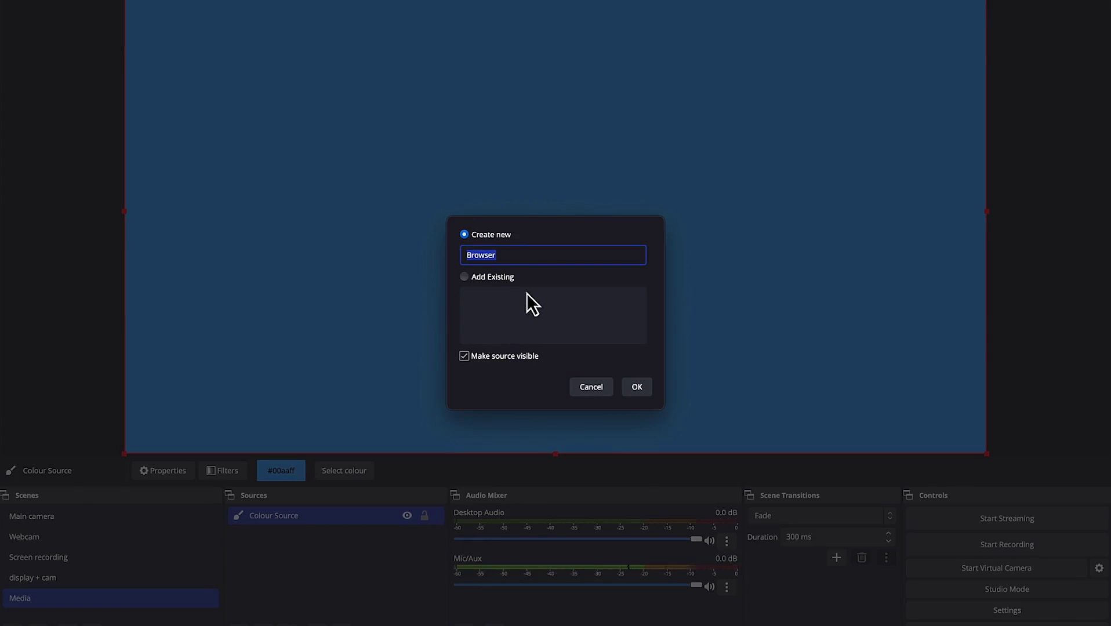
left_click(636, 385)
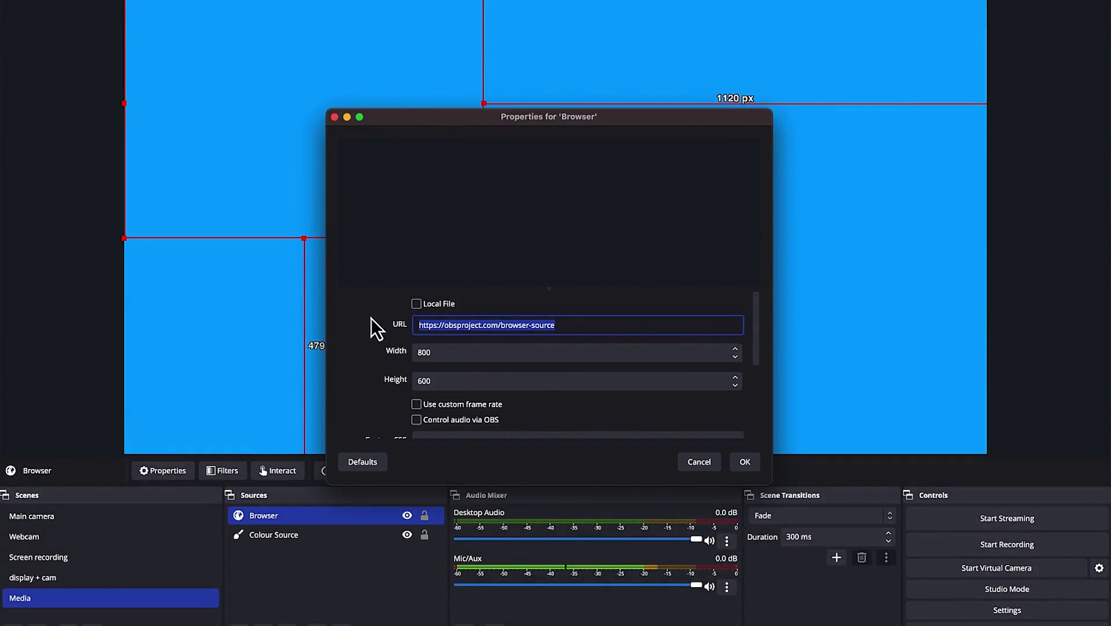
type("www")
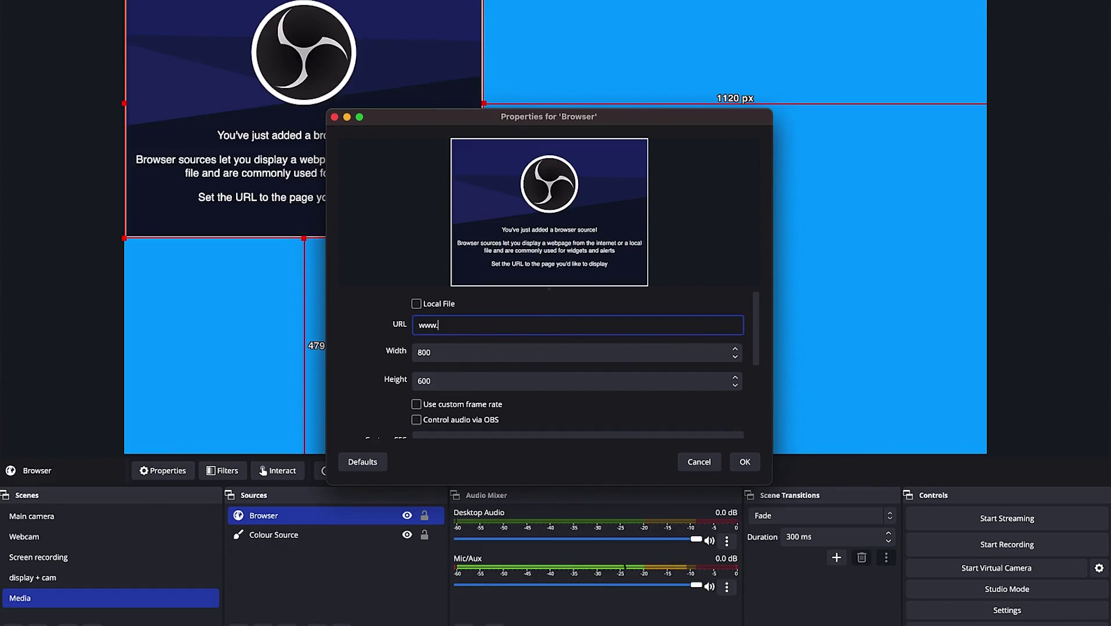
type(".google.com")
key("Return")
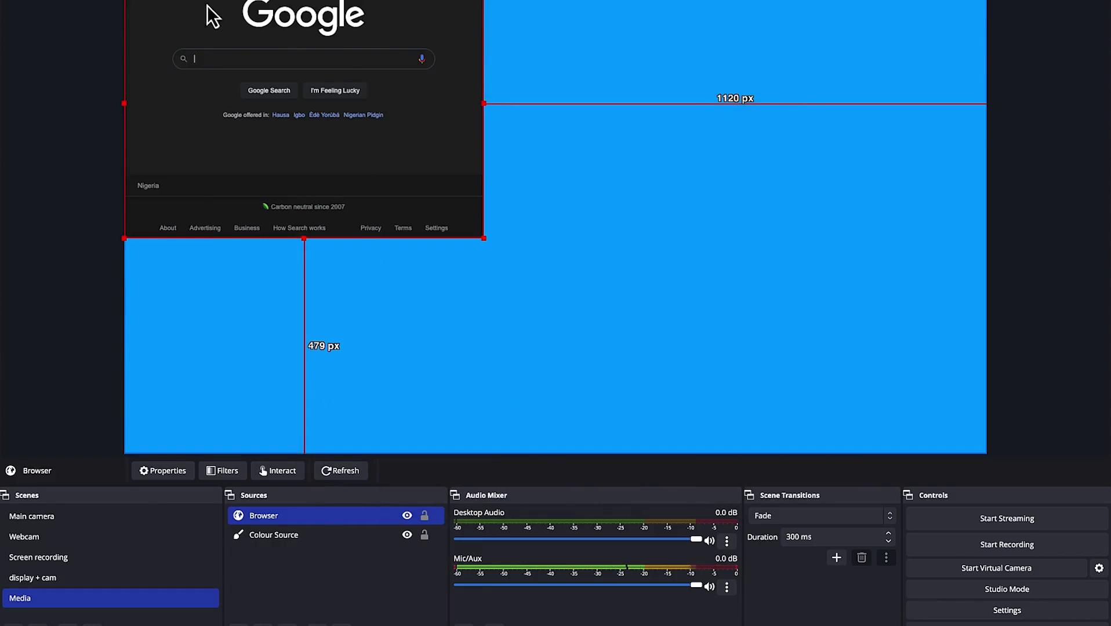
left_click(317, 65)
left_click(316, 65)
left_click(317, 63)
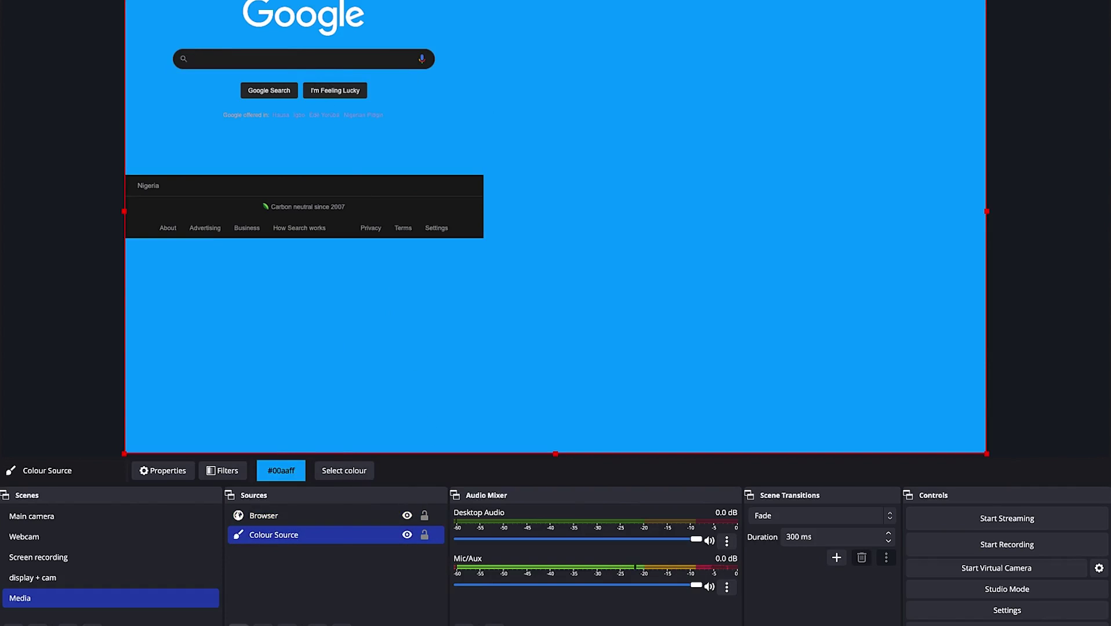
Add an Image Slide Show source to the Media scene with visibility behaviour "Always play even when not visible".
left_click(238, 624)
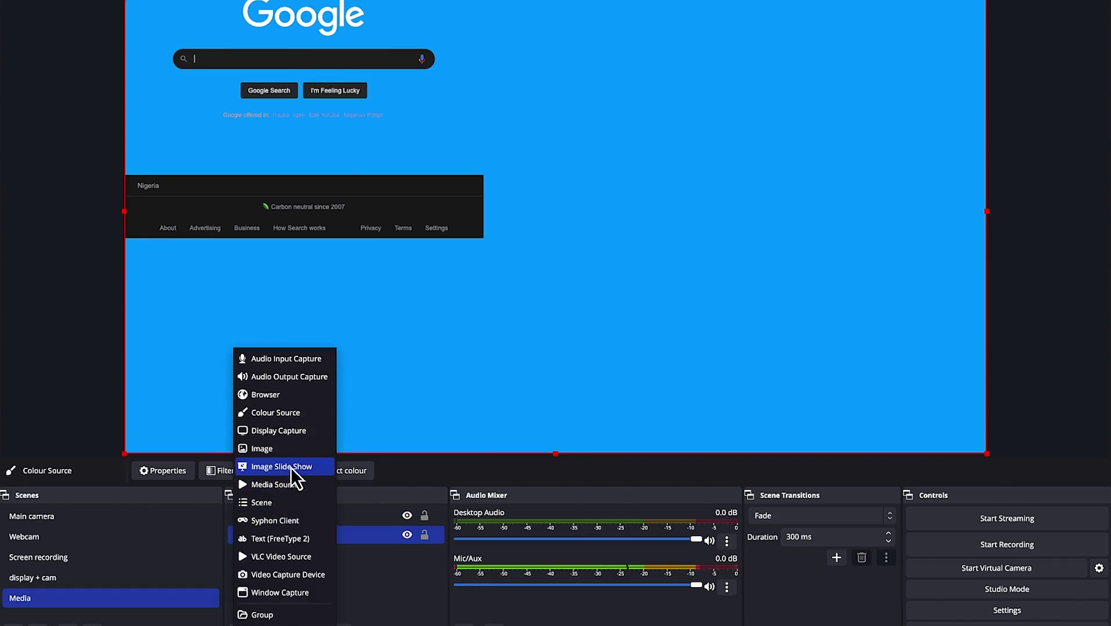
left_click(291, 467)
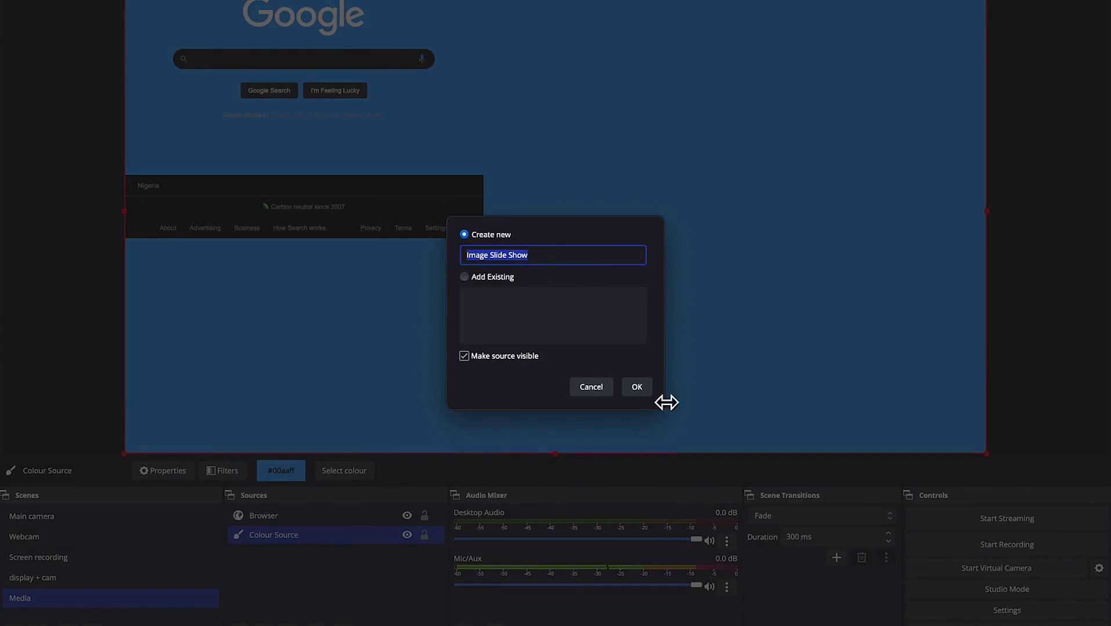
left_click(637, 388)
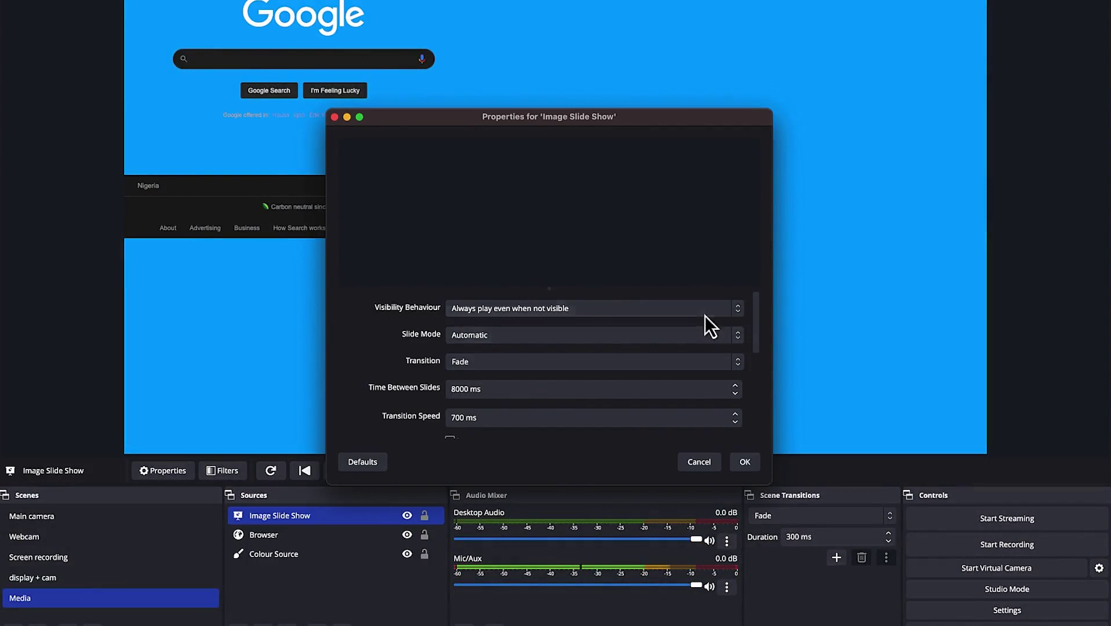
left_click(738, 308)
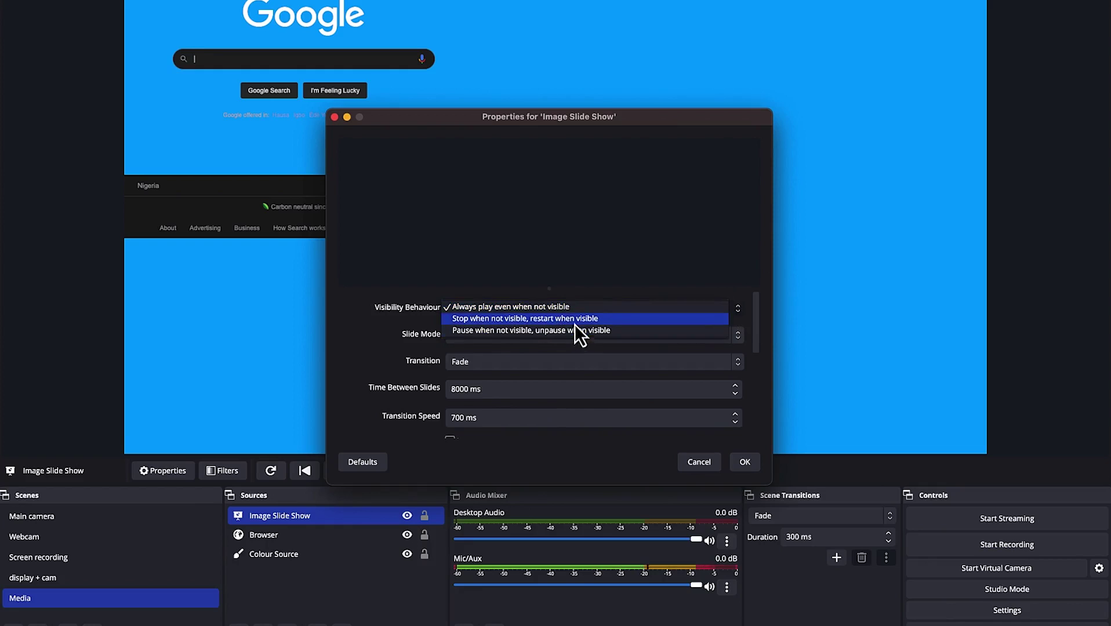
left_click(577, 307)
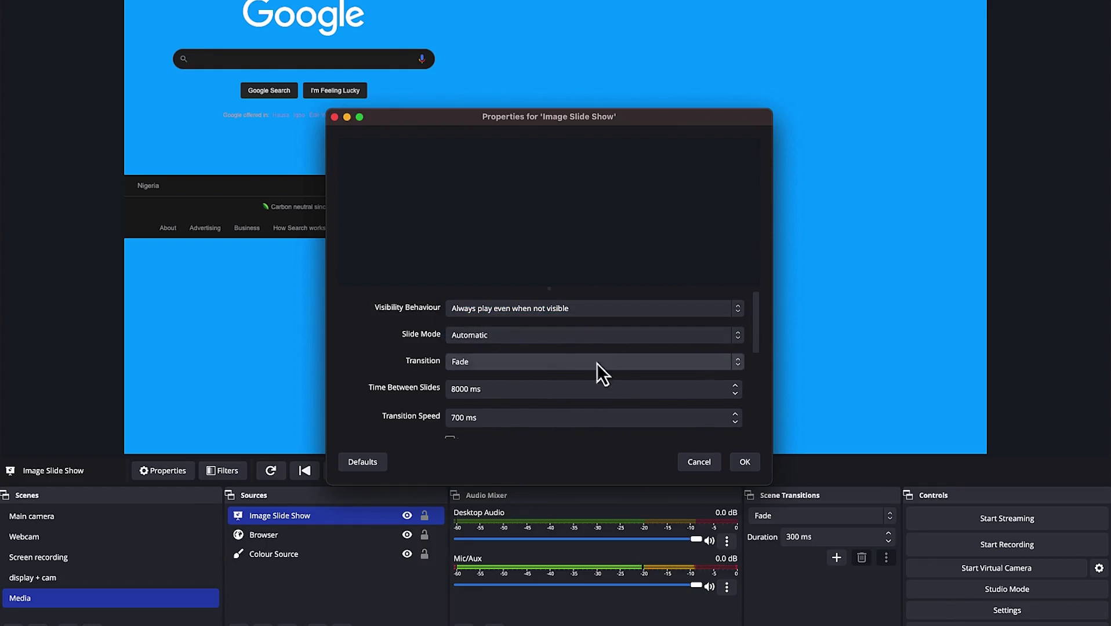
Add the adobe-removebg-preview, Black and White Initials Logo and Blue Green background (1) PNGs from Downloads to the slide show and accept its properties.
left_click_drag(758, 324, 756, 403)
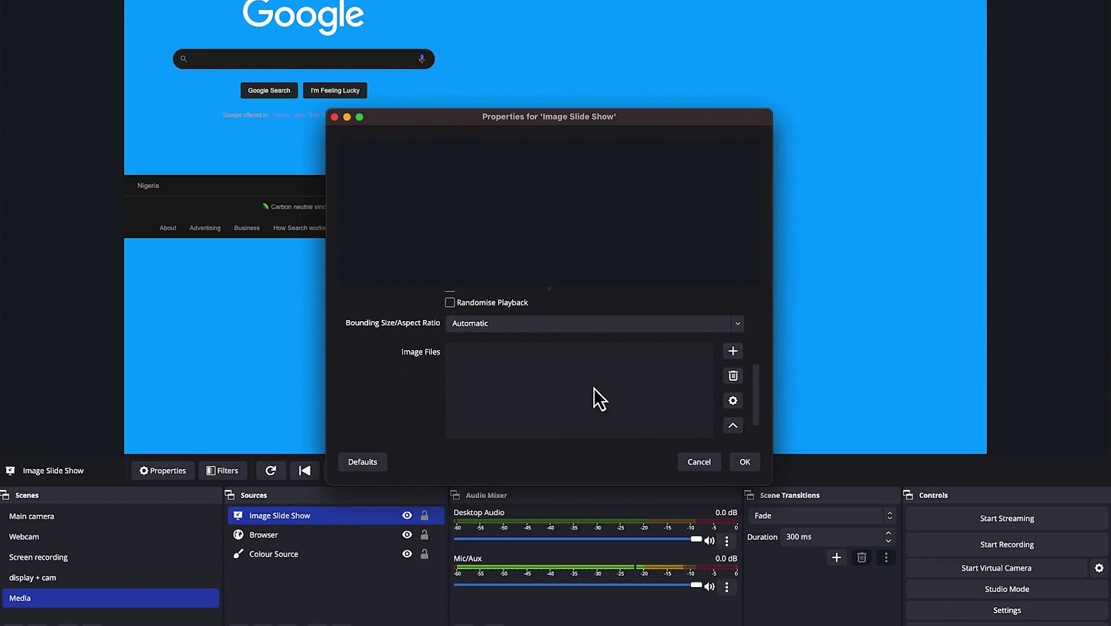
left_click(729, 353)
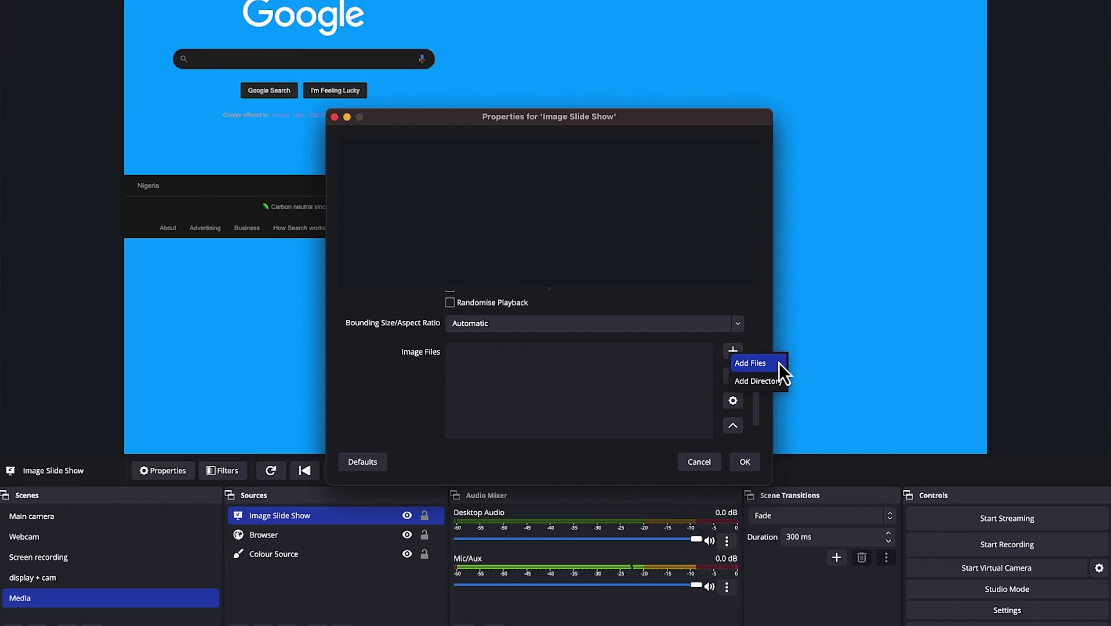
left_click(763, 378)
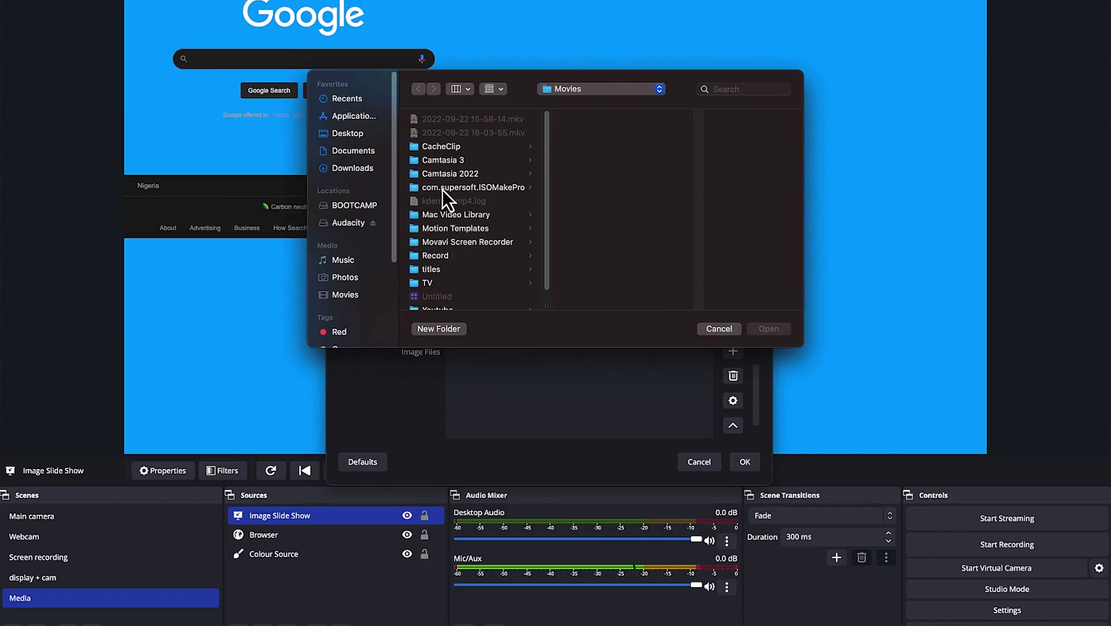
left_click(352, 155)
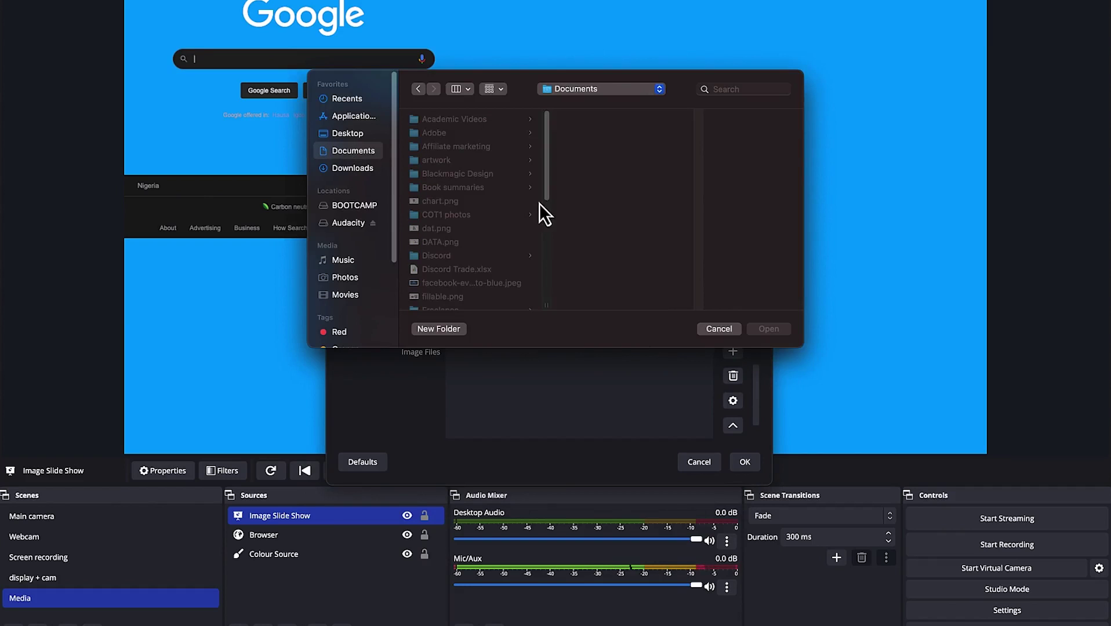
left_click(355, 170)
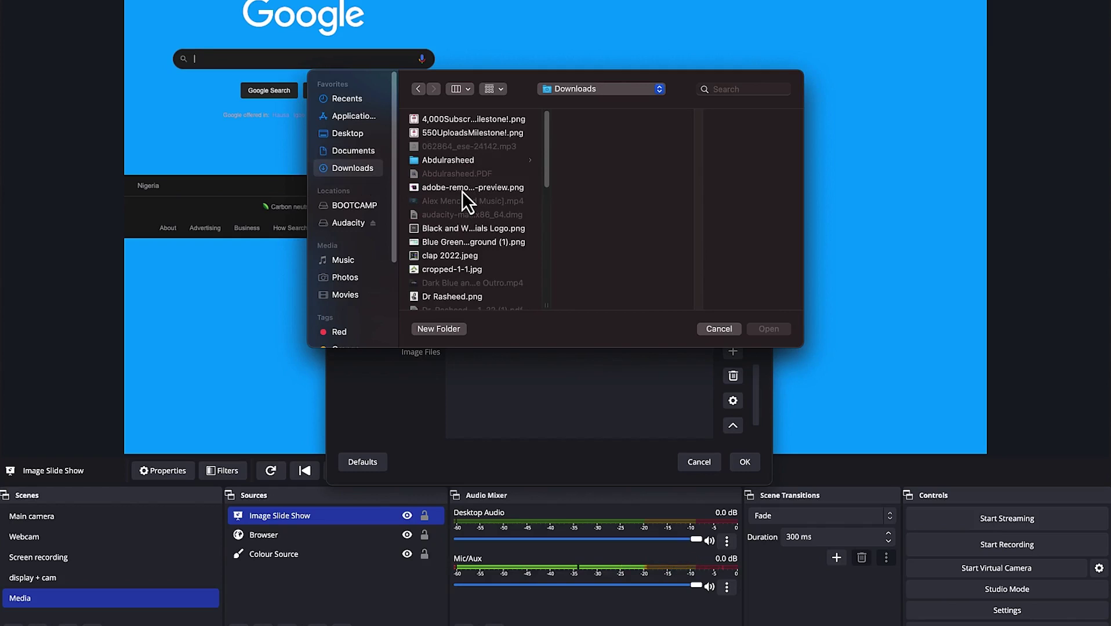
left_click(462, 191)
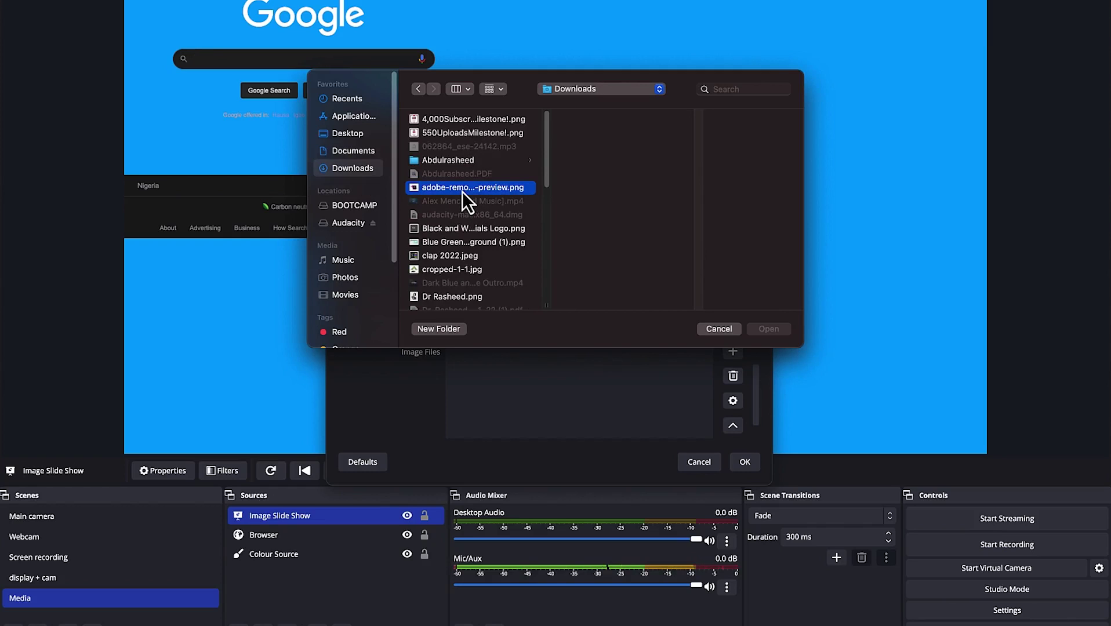
left_click(461, 233, "super")
left_click(455, 242, "super")
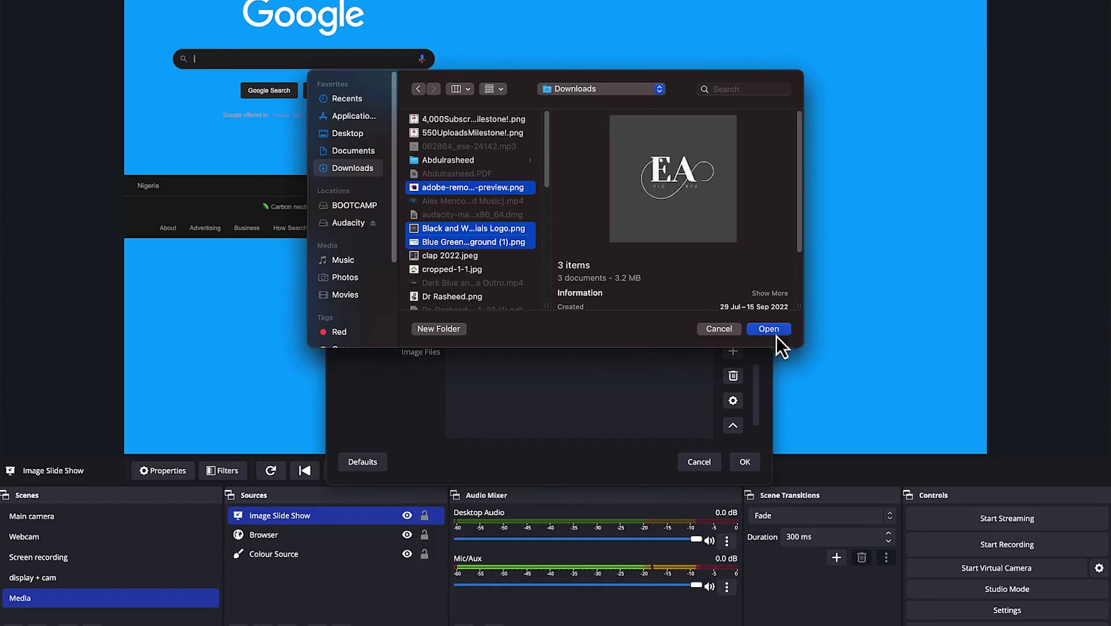
left_click(757, 332)
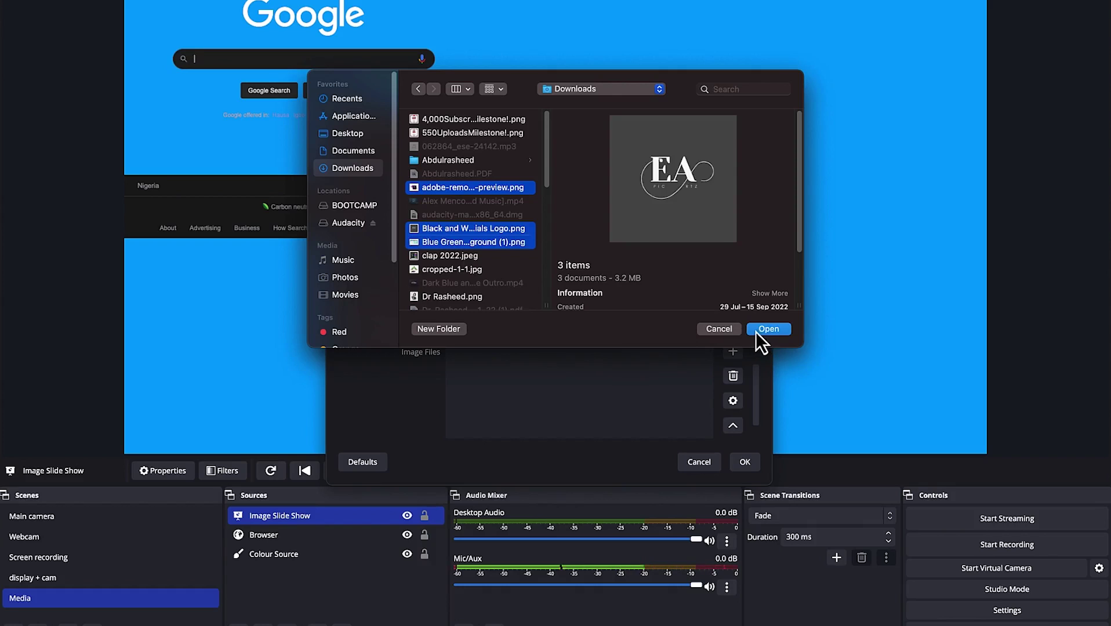
left_click(501, 356)
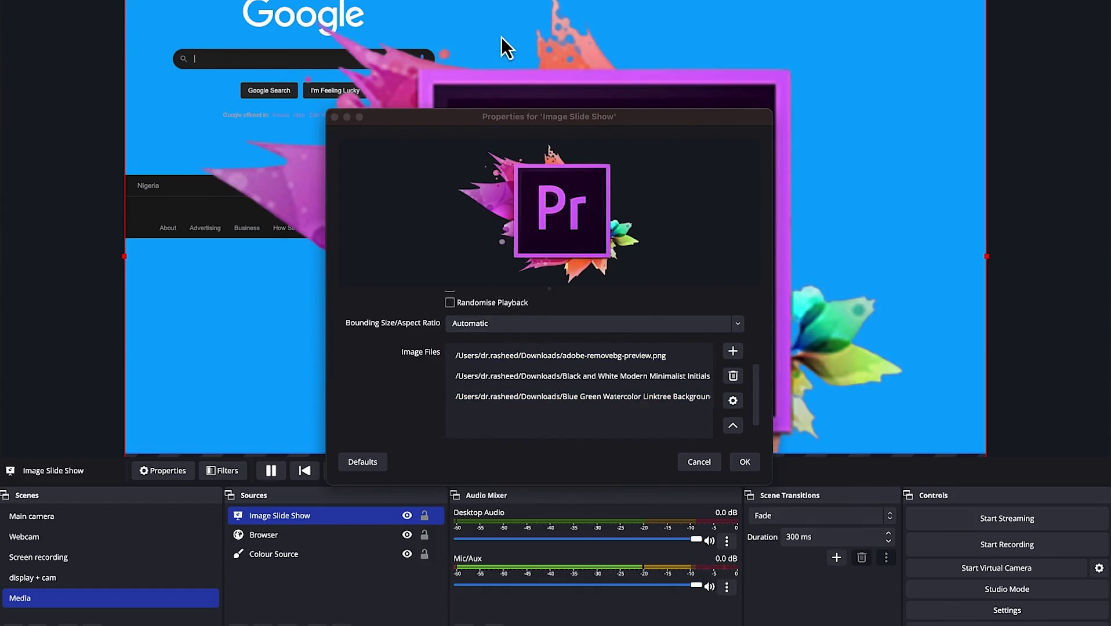
left_click(743, 463)
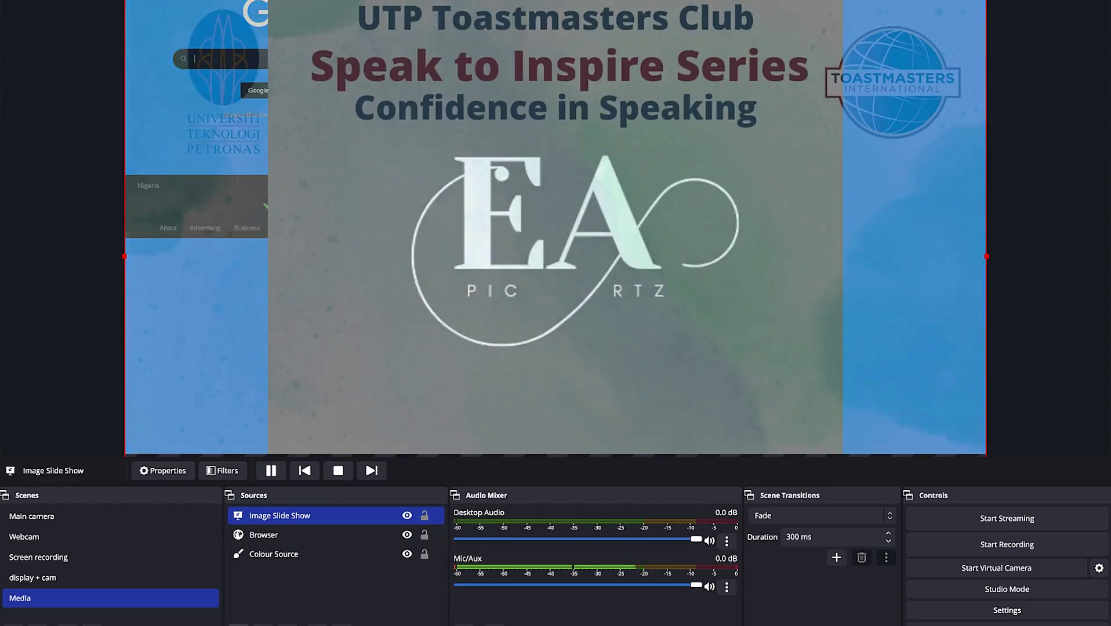
Add a Text (FreeType 2) source with the default name to the Media scene and enter the text "This is a test".
left_click(241, 623)
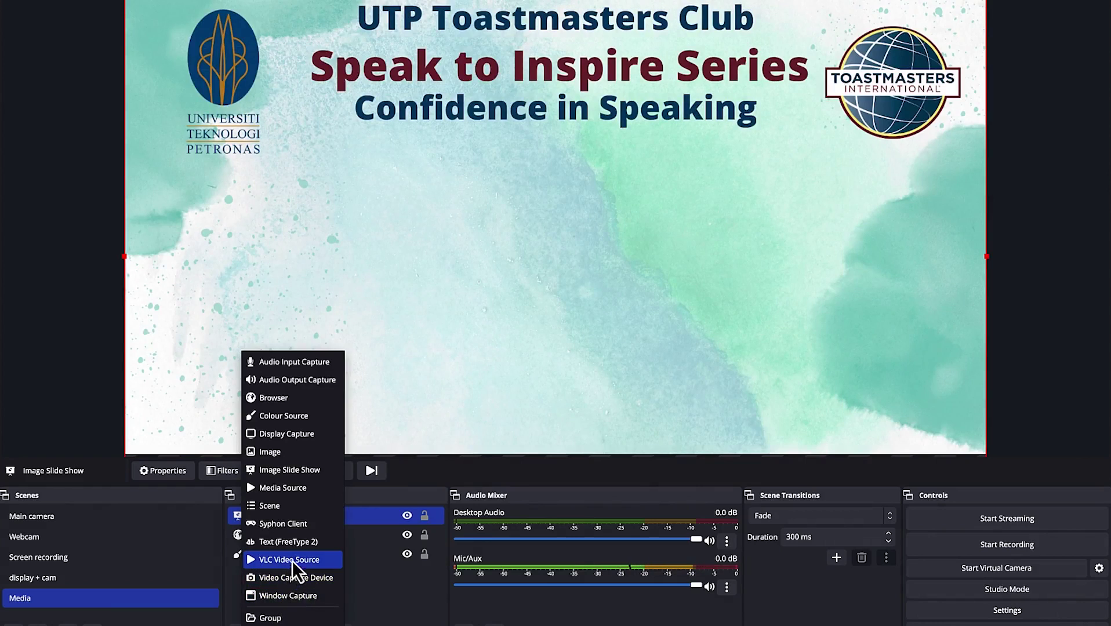
left_click(300, 540)
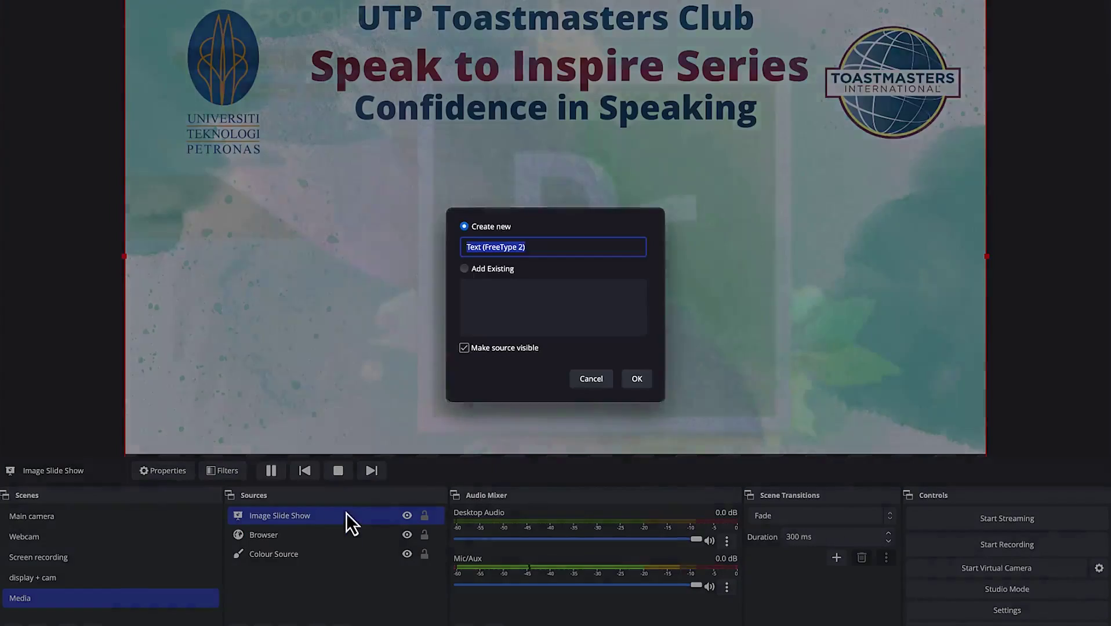
left_click(631, 384)
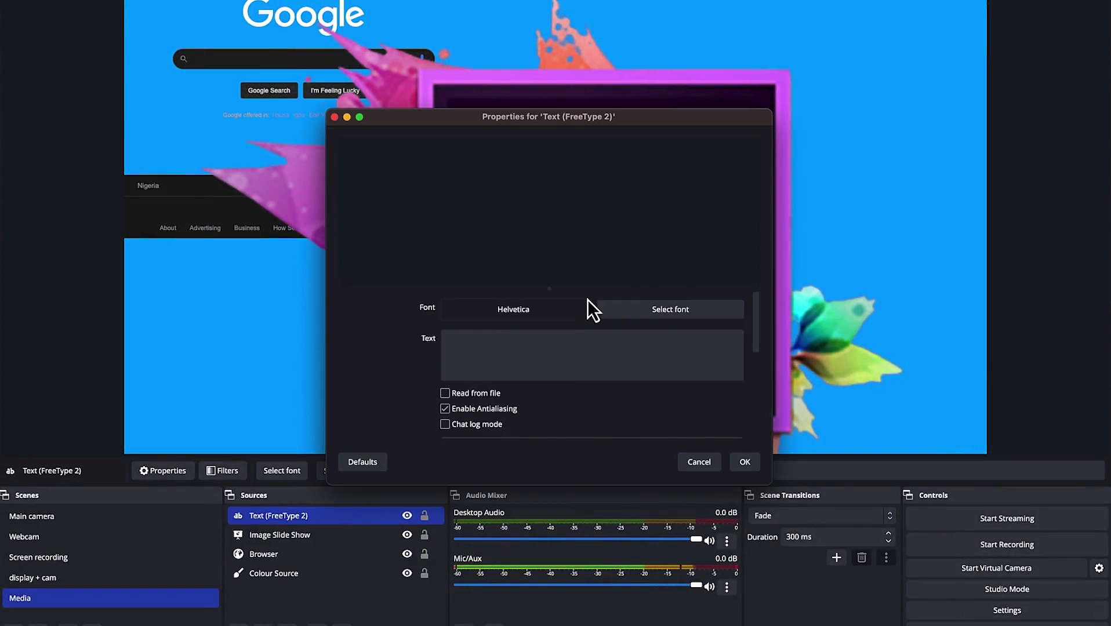
left_click(551, 361)
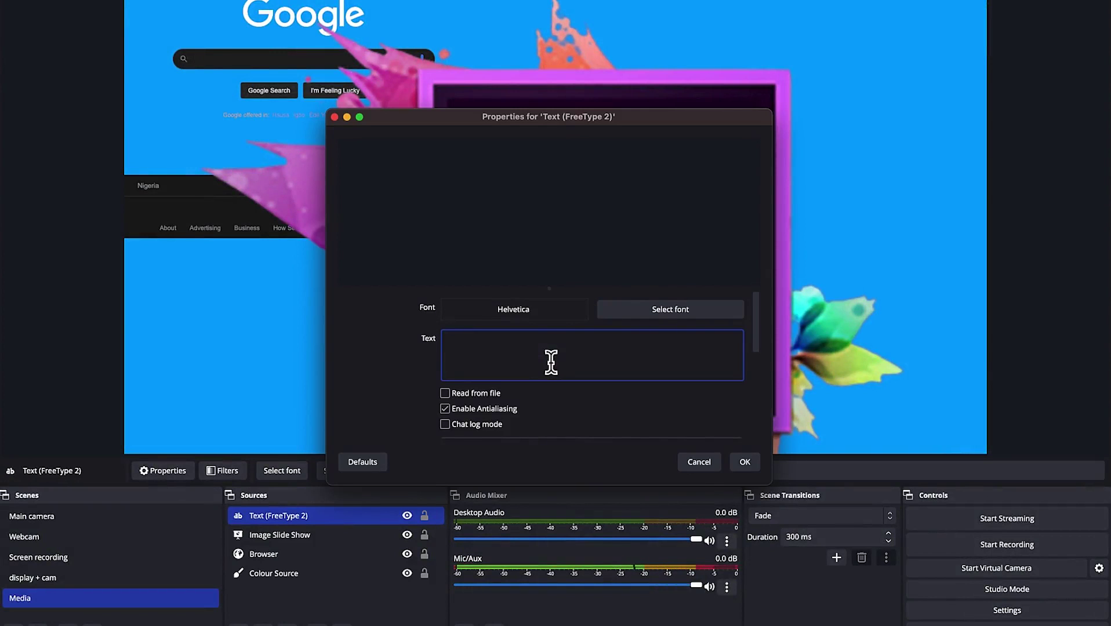
type("This is a test")
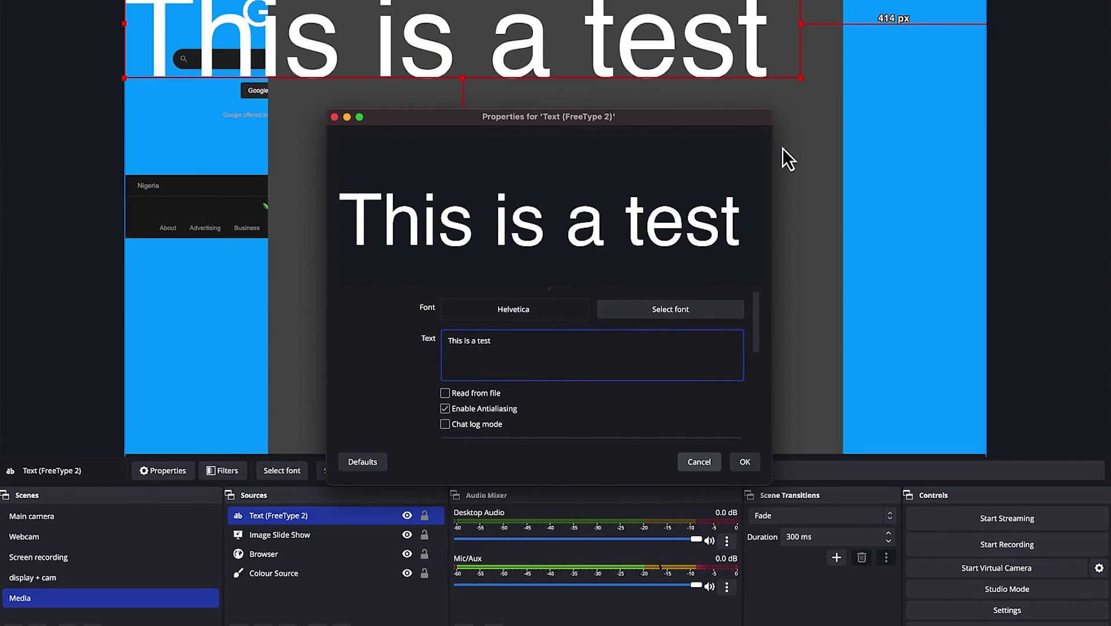
Replace the sample text with the presenter's title and name, followed by a second line reading "Speech and Presentation coach".
triple_click(518, 355)
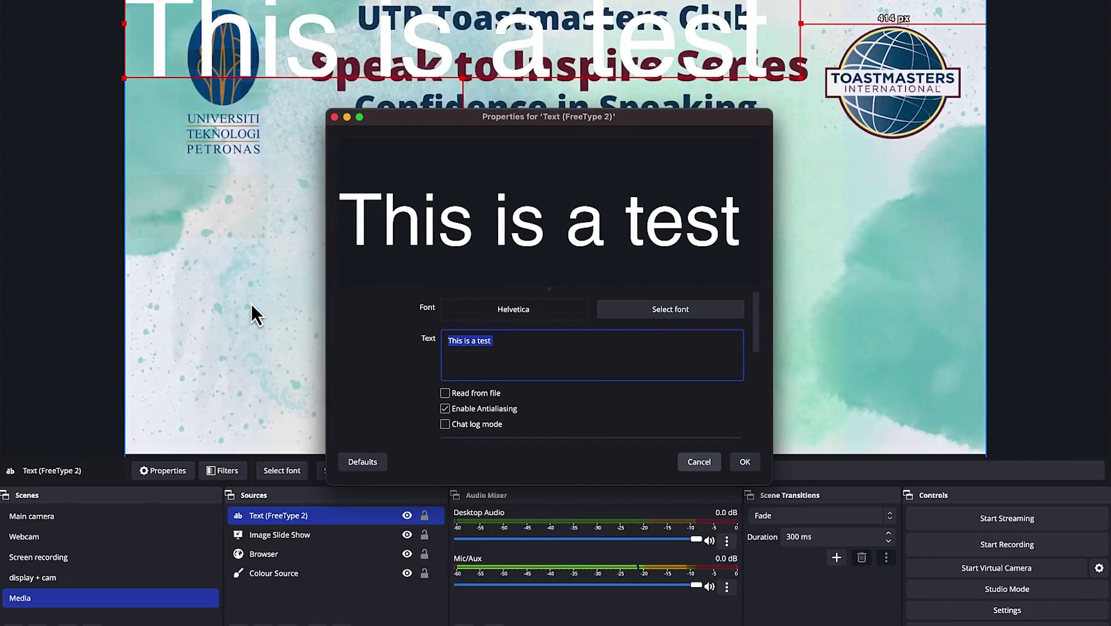
type("Dr. Rasheed")
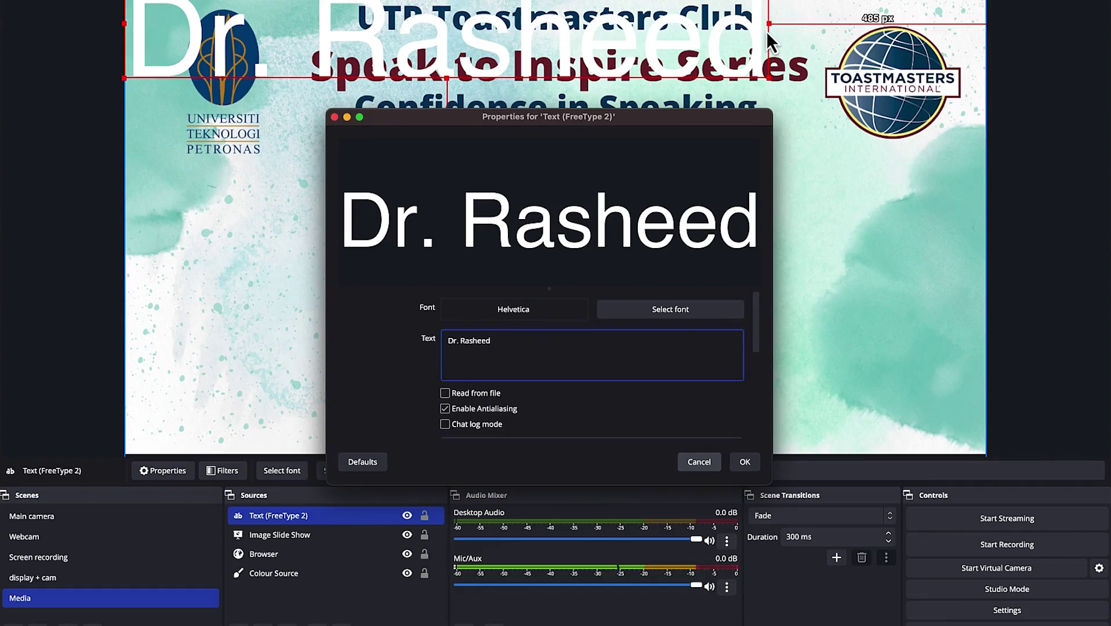
key("Return")
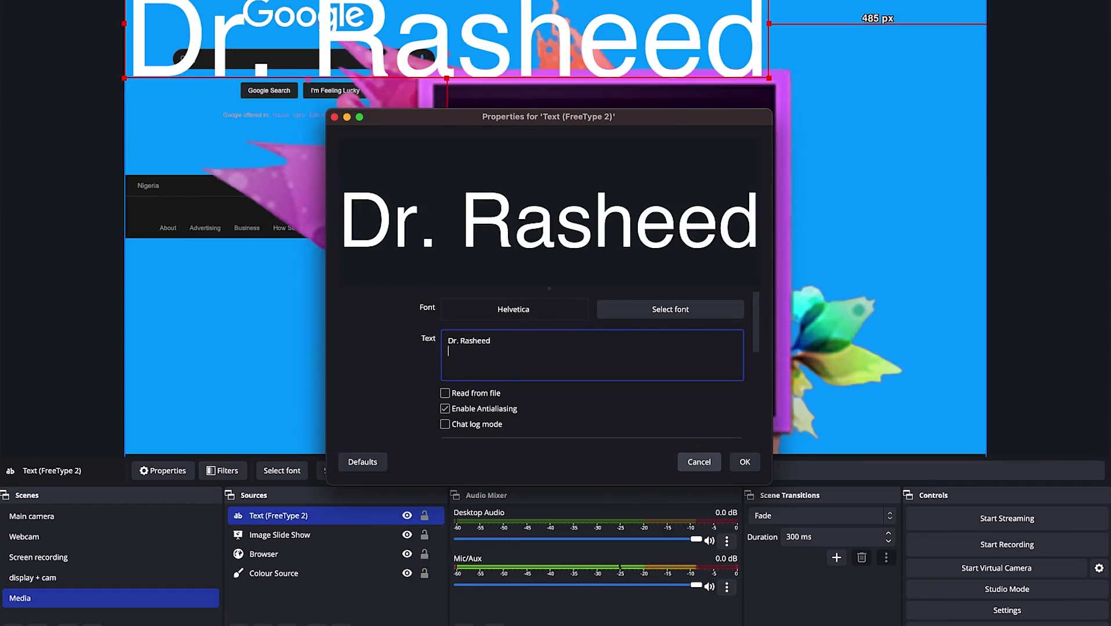
type("Speech a")
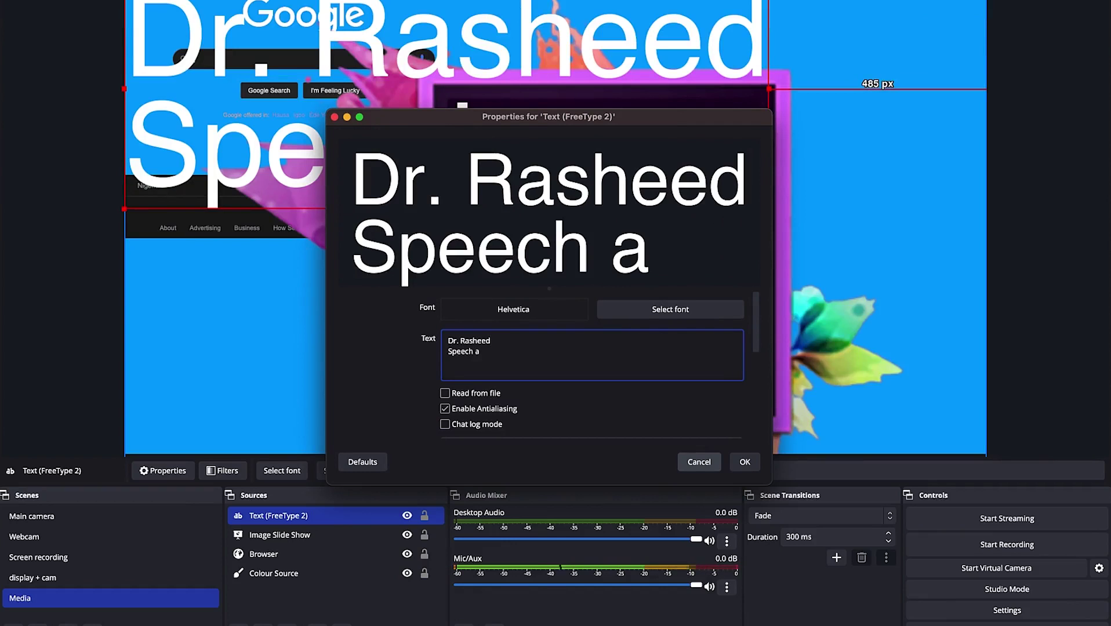
type("nd Presentati")
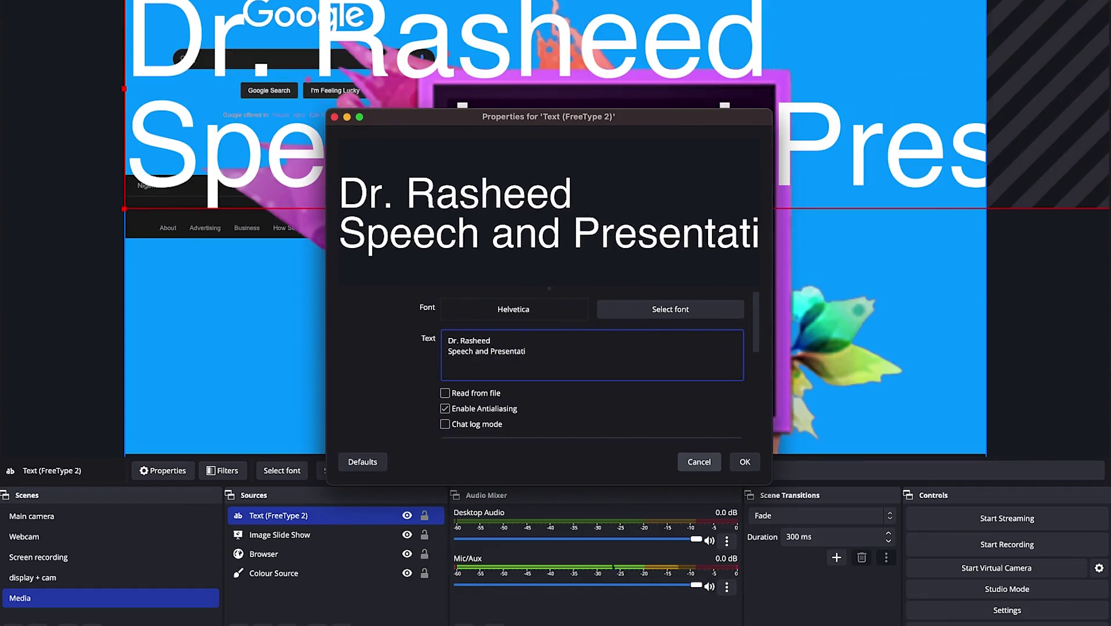
type("on coach")
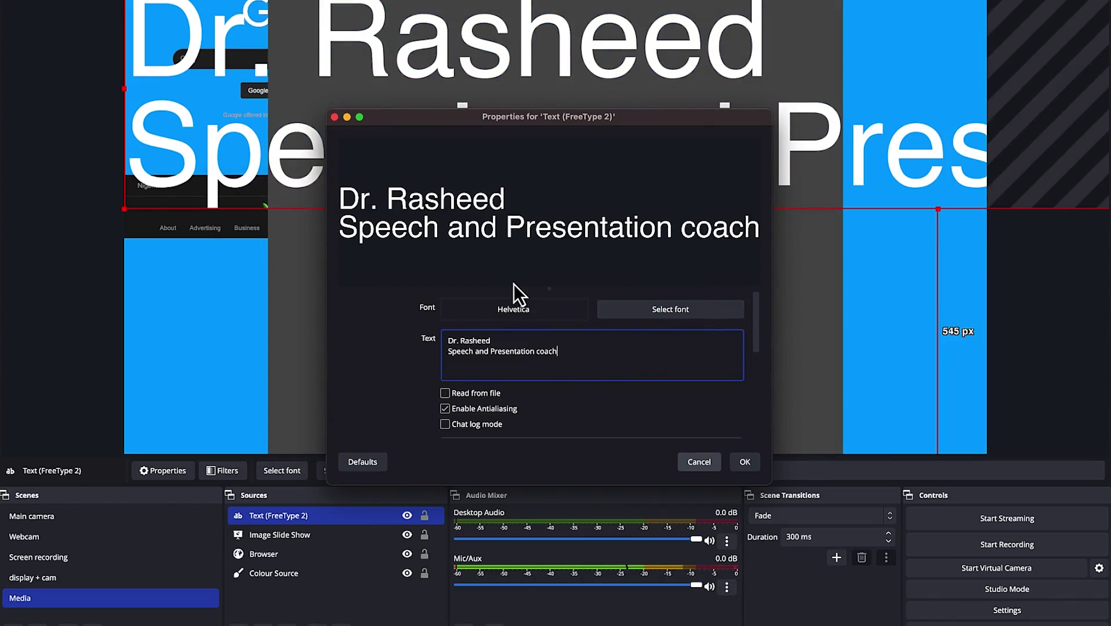
Set the text source's font to Galvji in the Oblique style at size 45.
left_click(682, 316)
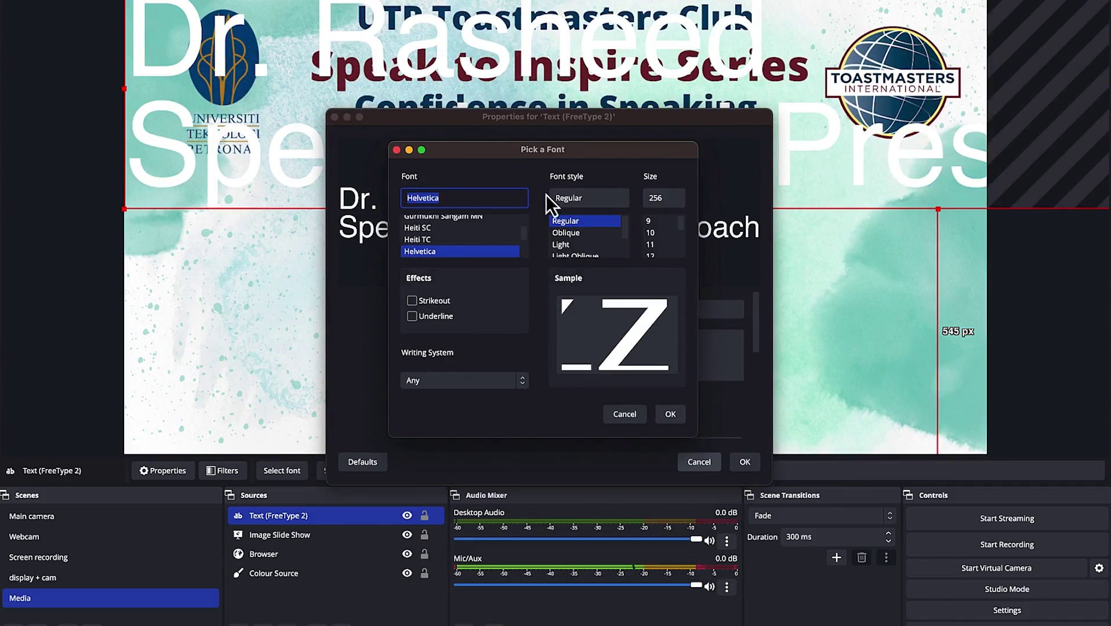
scroll(448, 236, "up", 3)
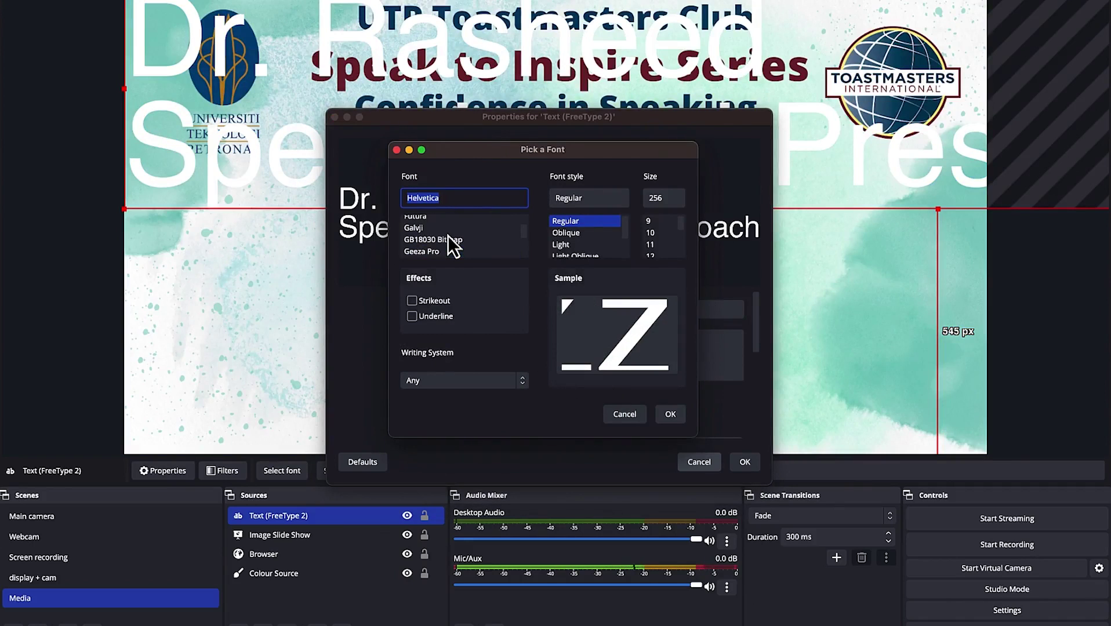
left_click(429, 227)
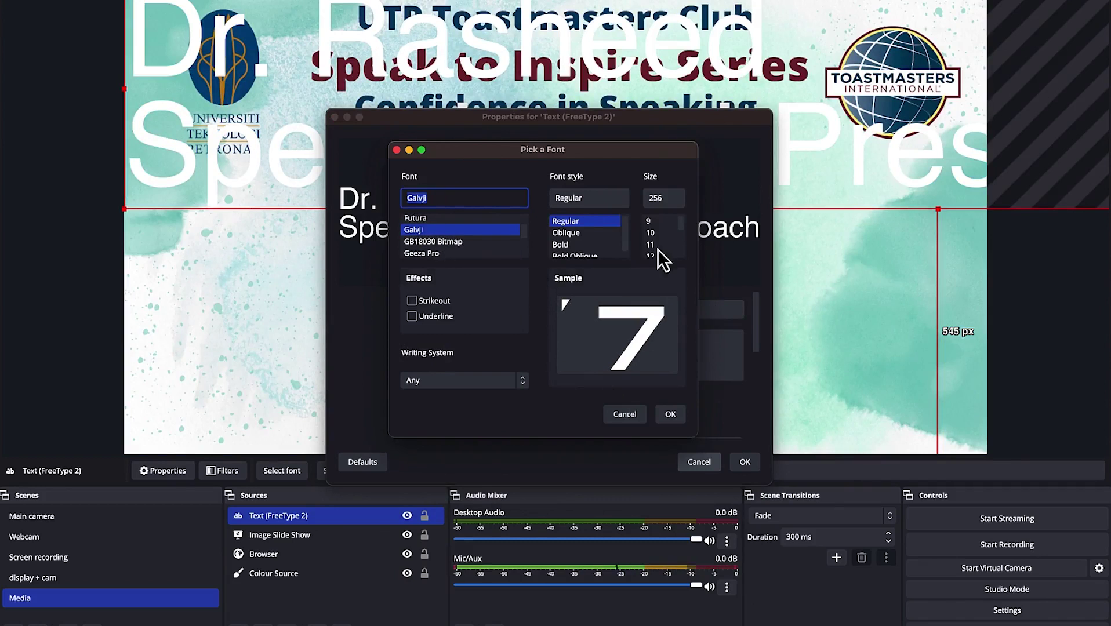
left_click(664, 201)
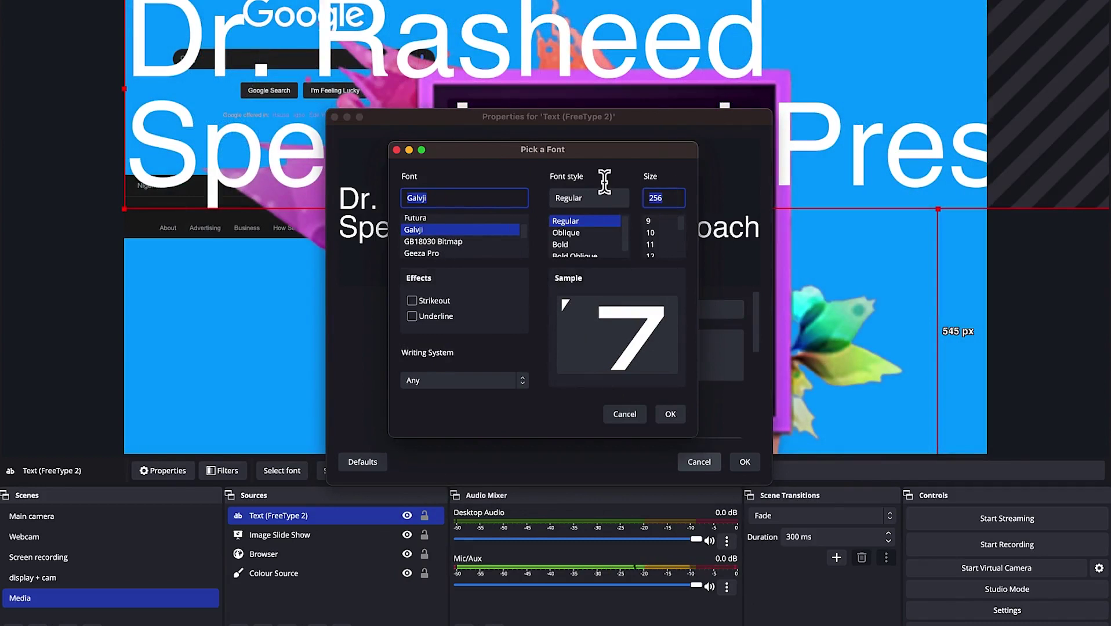
type("45")
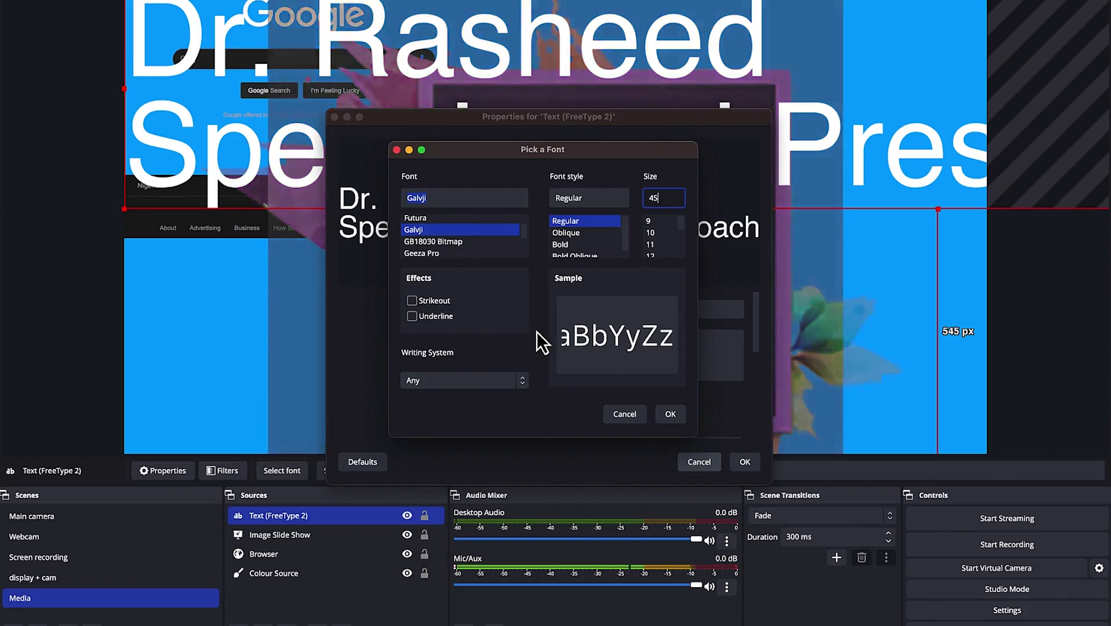
left_click(568, 246)
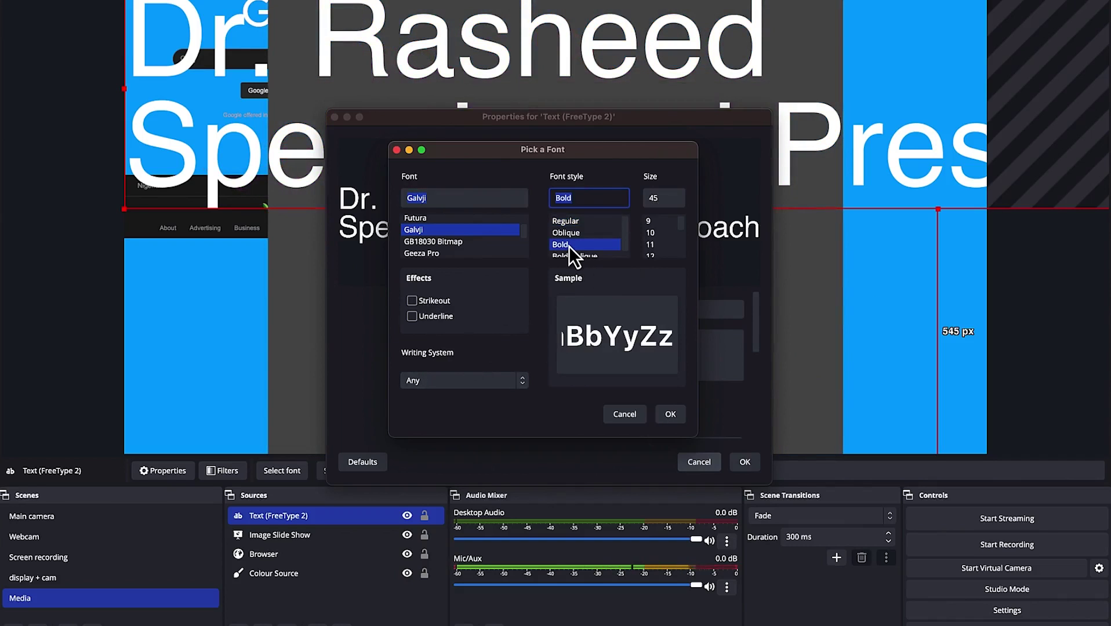
left_click(572, 238)
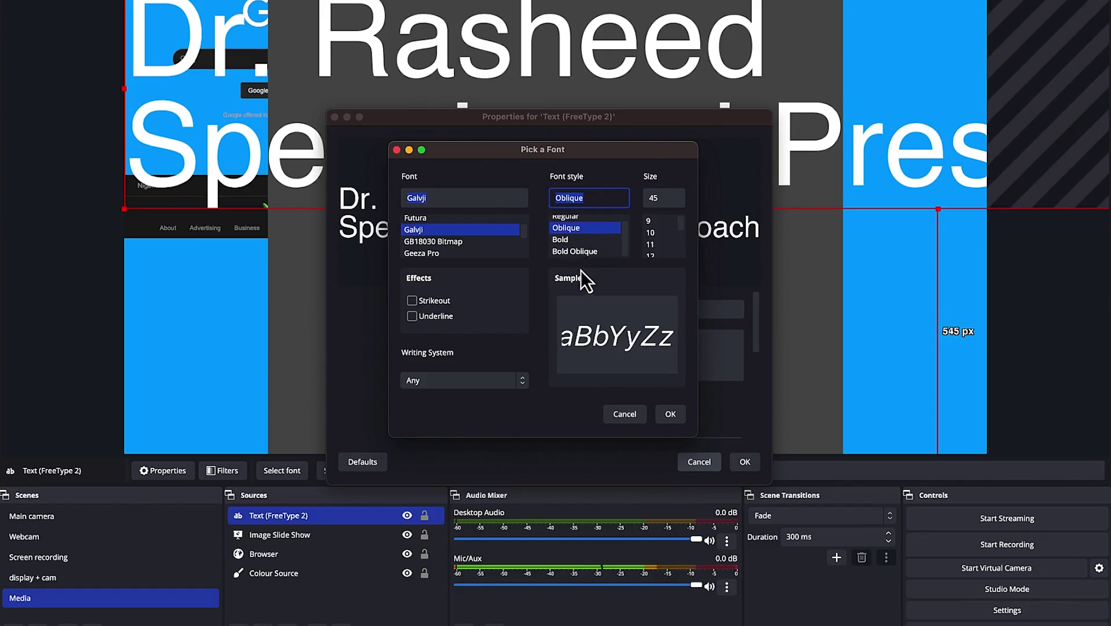
left_click(670, 416)
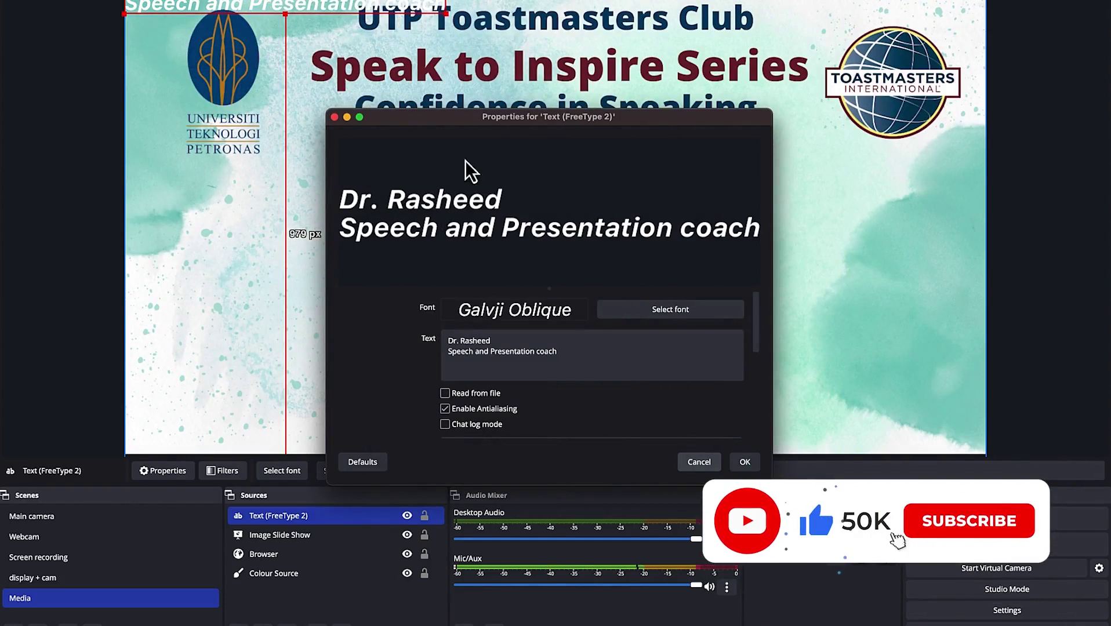
Move the text to the lower-left corner of the canvas and review its font settings without changing them.
left_click_drag(278, 6, 274, 420)
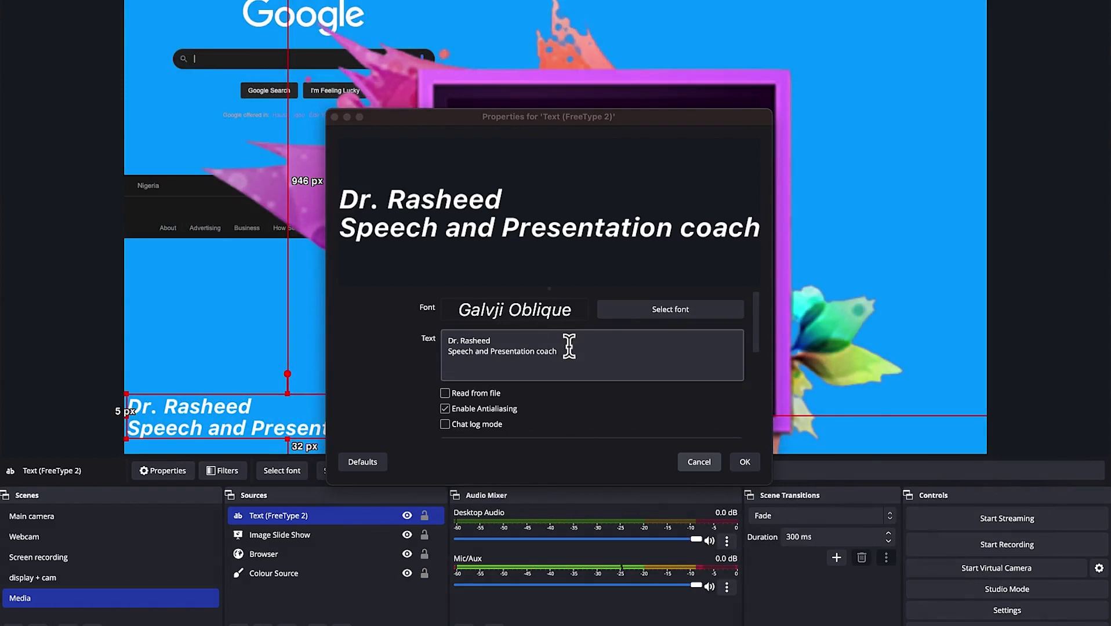
left_click(616, 305)
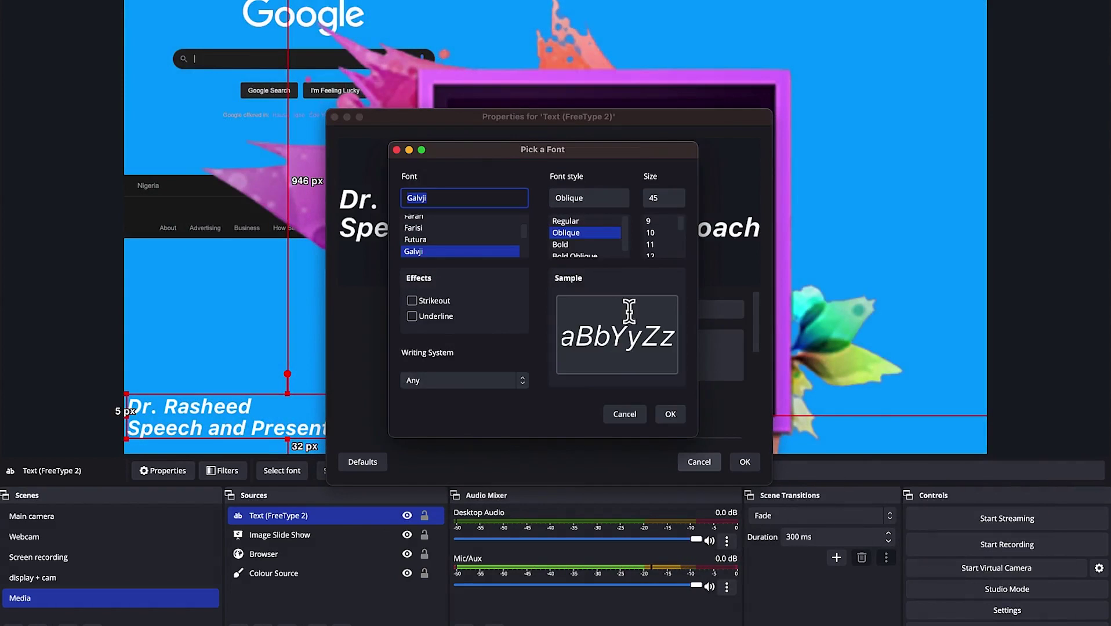
key("Return")
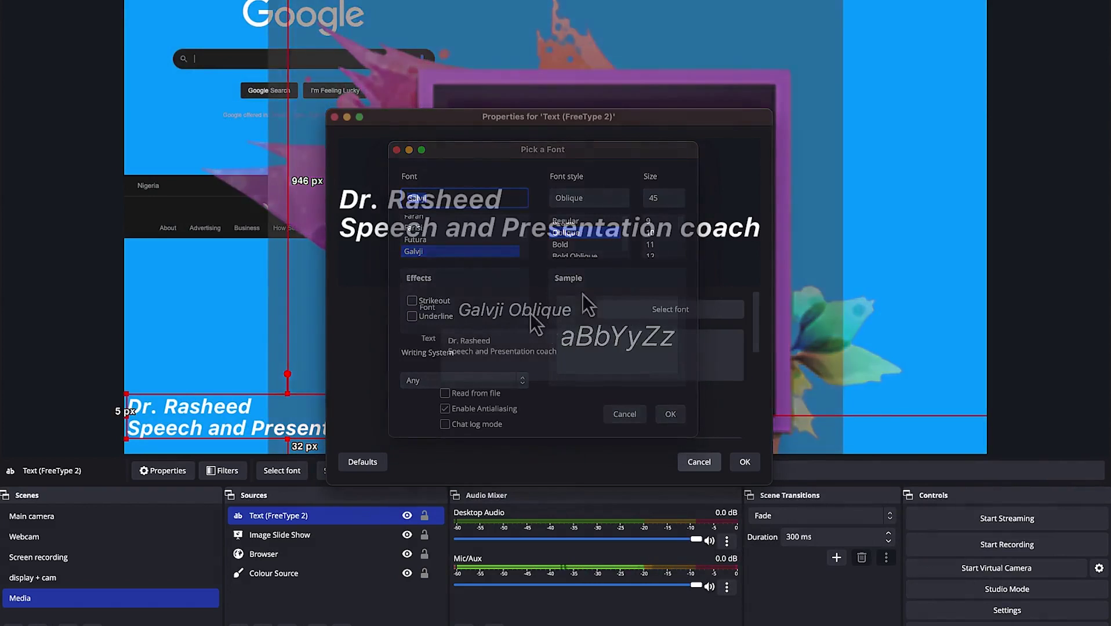
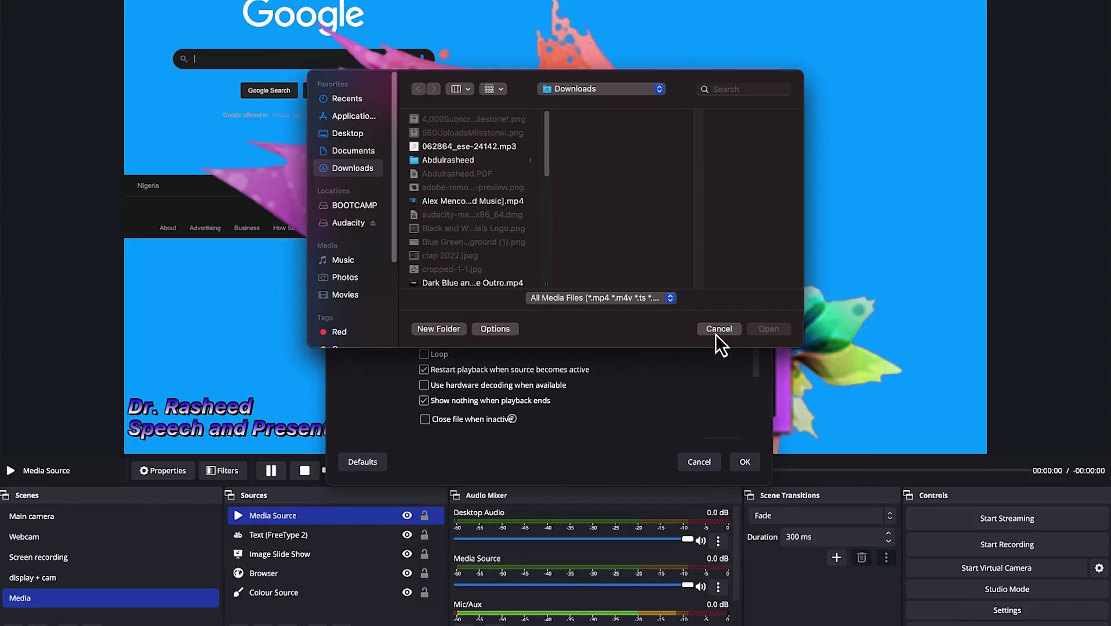
Choose the "Business Corporate [Copyright Free Background Music]" MP4 from Downloads as the Media Source's local file.
left_click(444, 203)
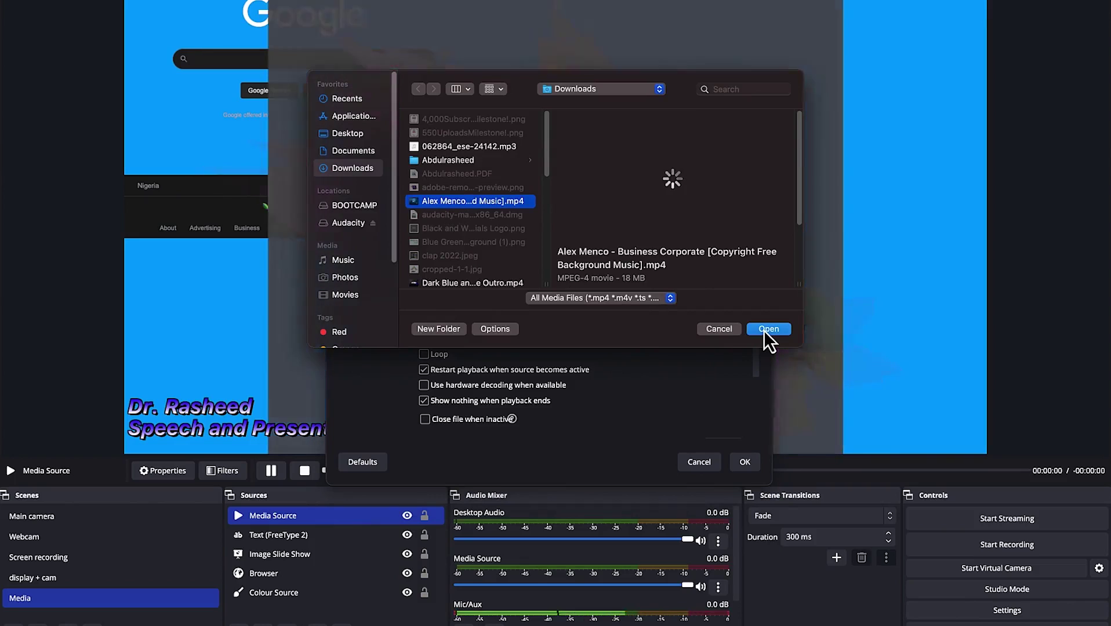
left_click(763, 329)
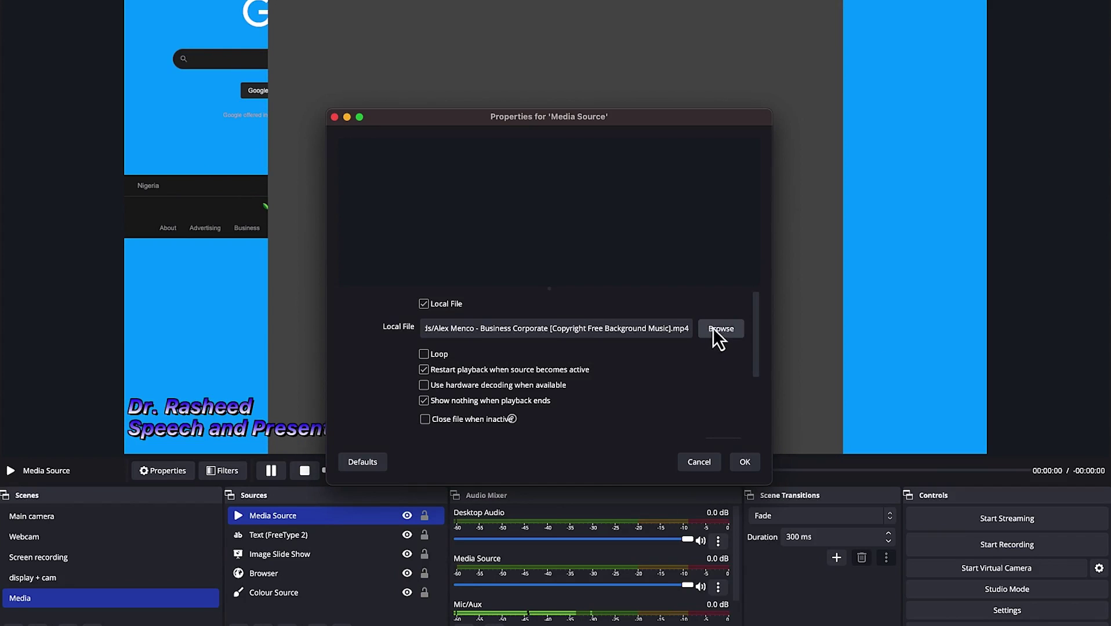
Replace the Media Source's local file with the "Intro edited" movie from the Tech Tube folder in Documents and close its properties.
left_click(712, 332)
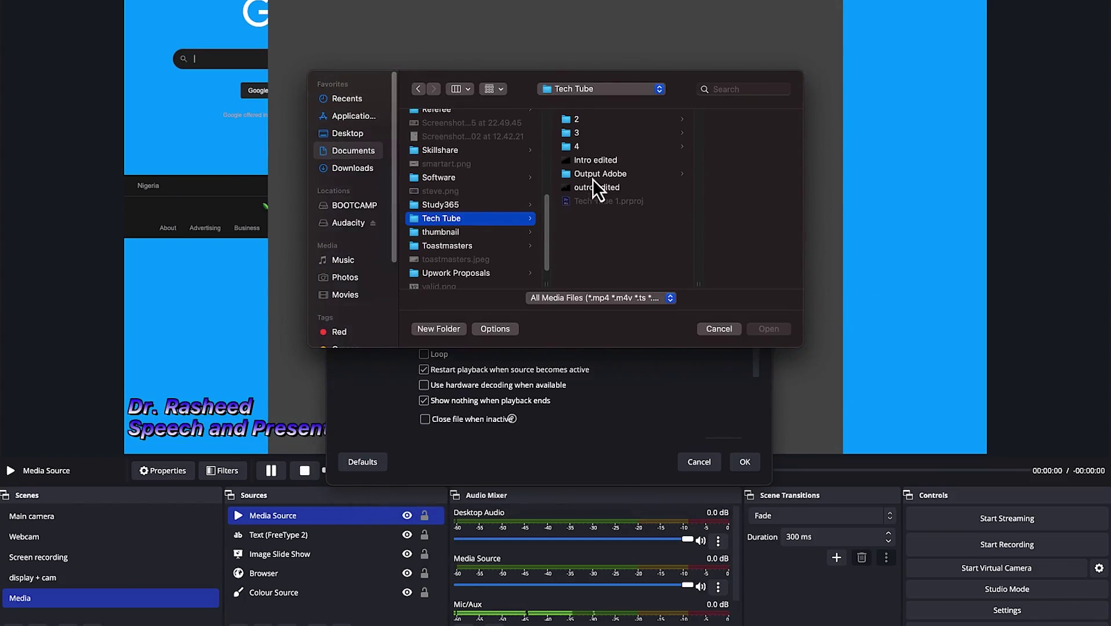
left_click(594, 165)
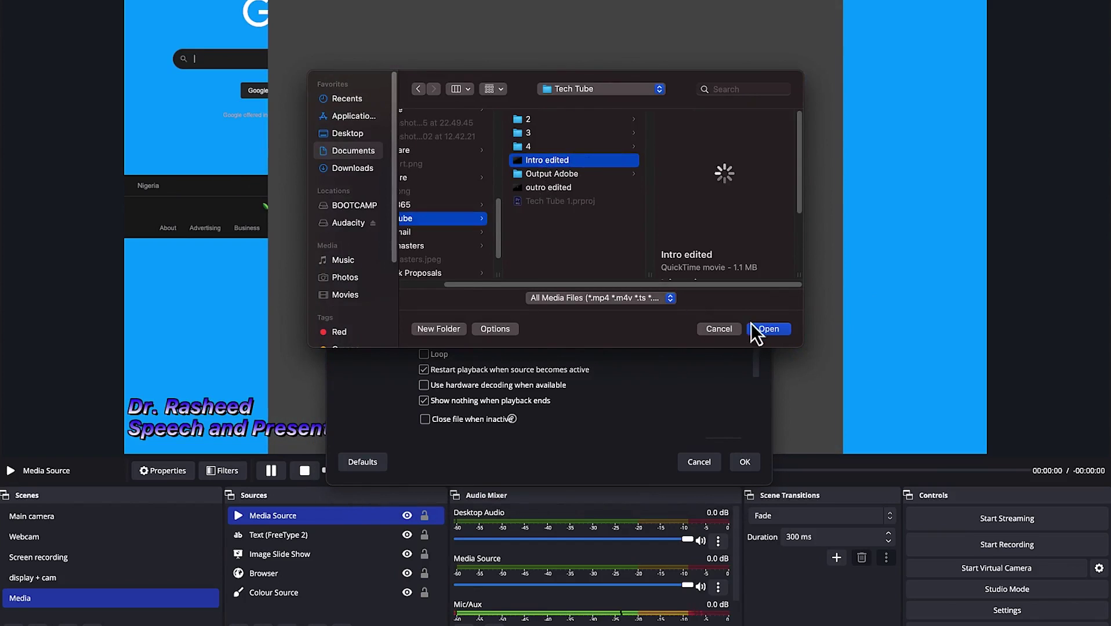
left_click(756, 330)
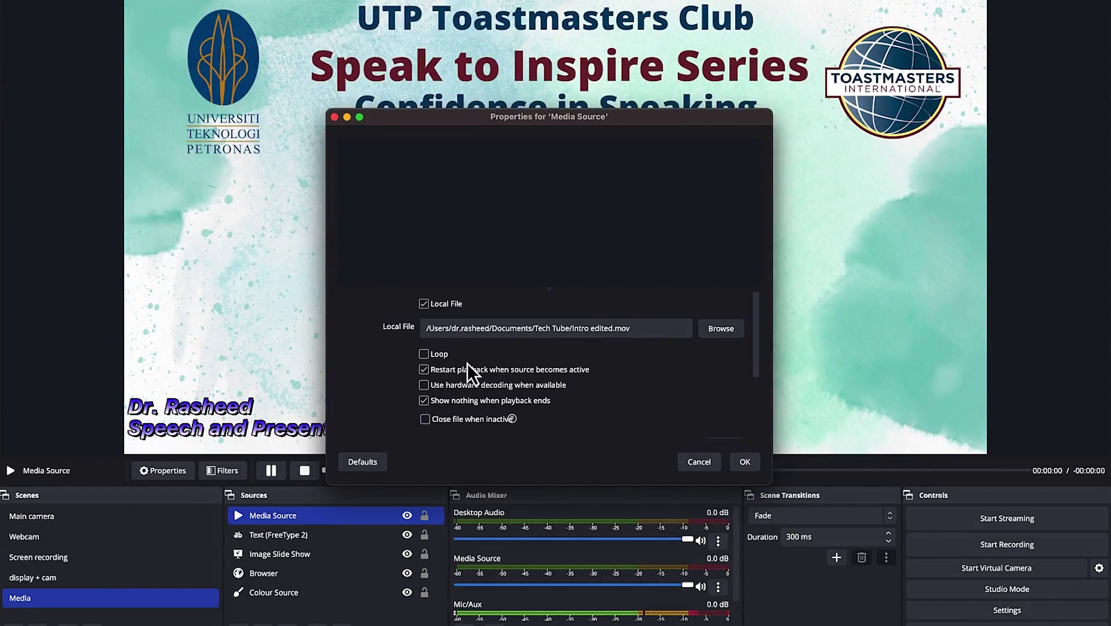
left_click(687, 461)
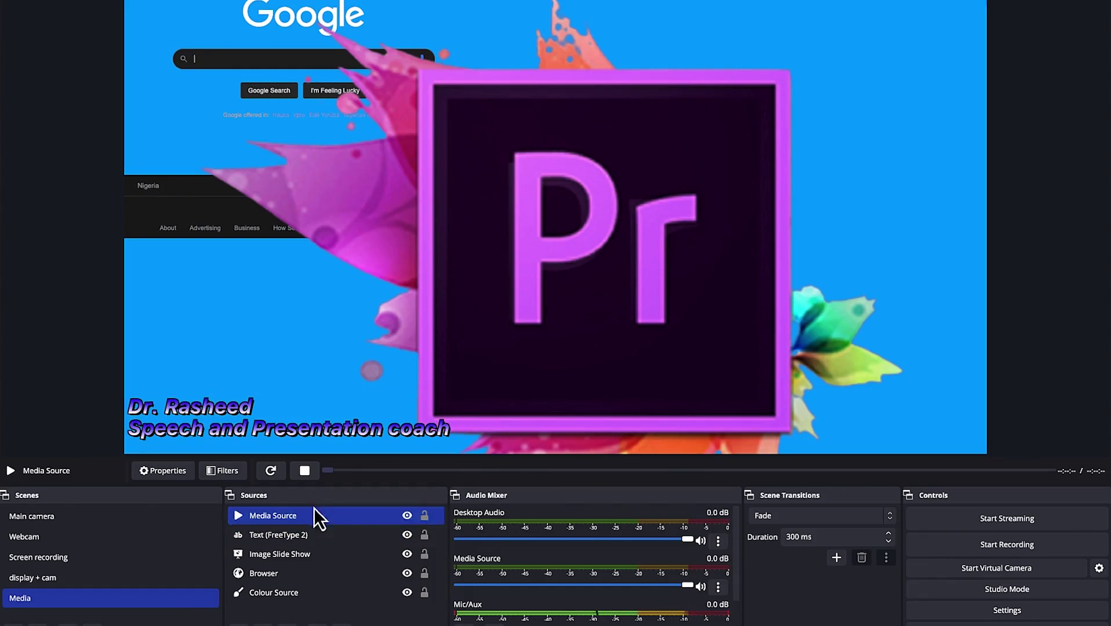
Hide the Media Source, Text, Image Slide Show, Browser and Colour Source one after another in the Media scene.
key("shift+Down")
left_click(338, 535, "ctrl")
left_click(408, 516)
left_click(410, 542)
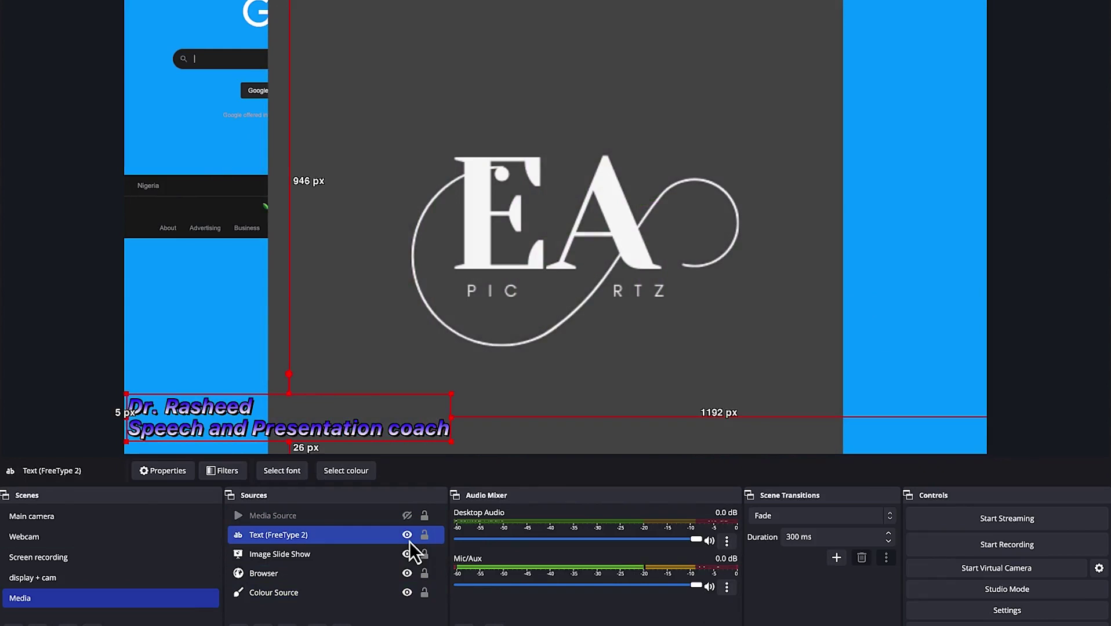
left_click(407, 536)
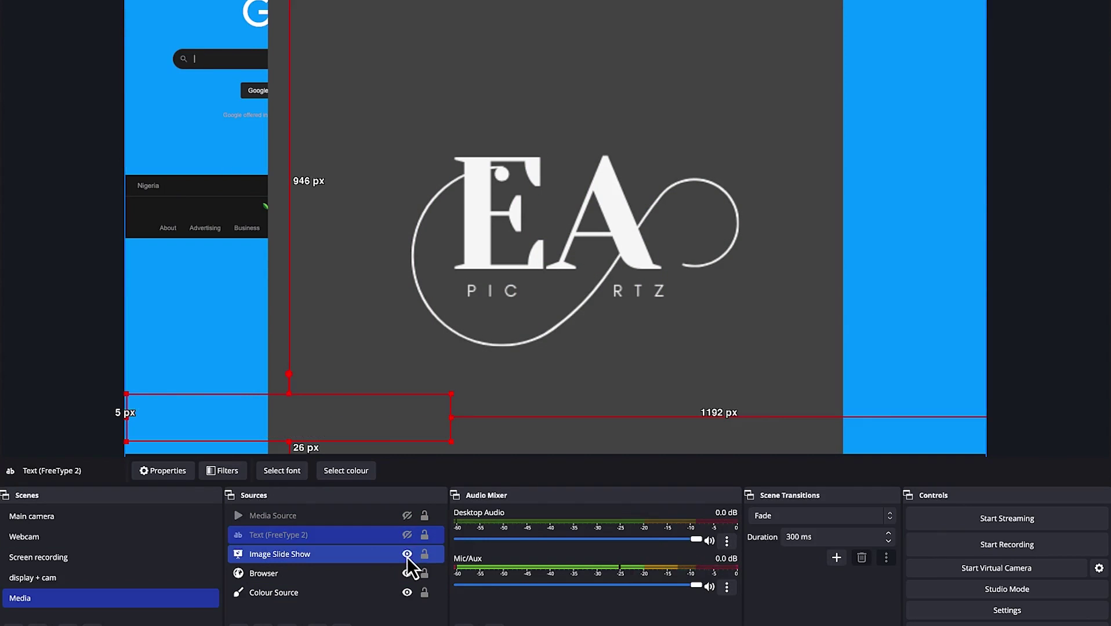
left_click(407, 556)
left_click(407, 574)
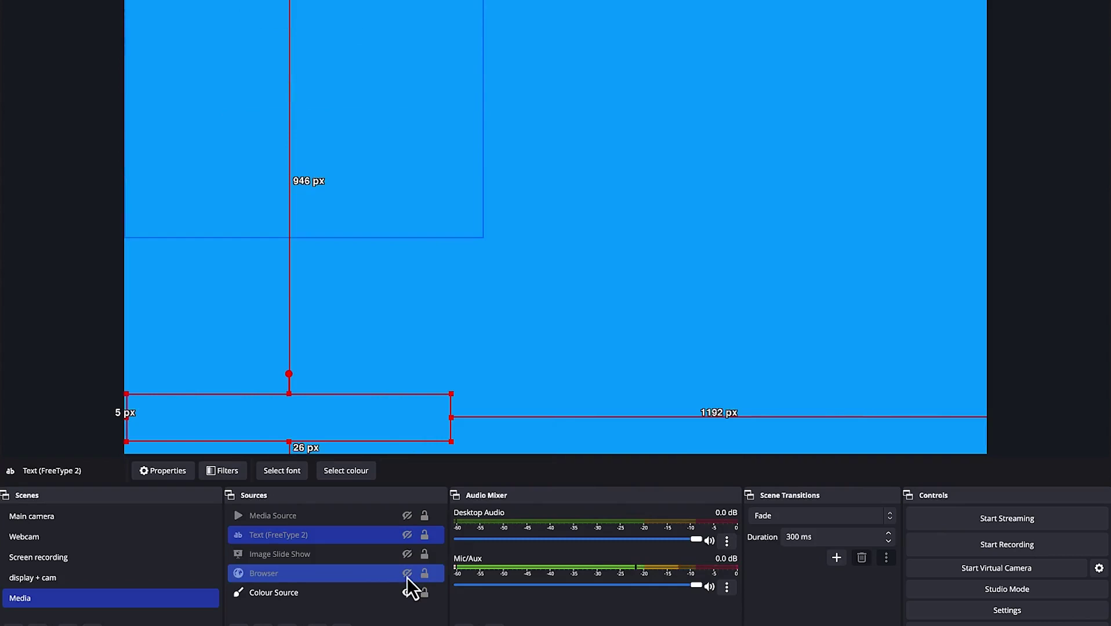
left_click(410, 587)
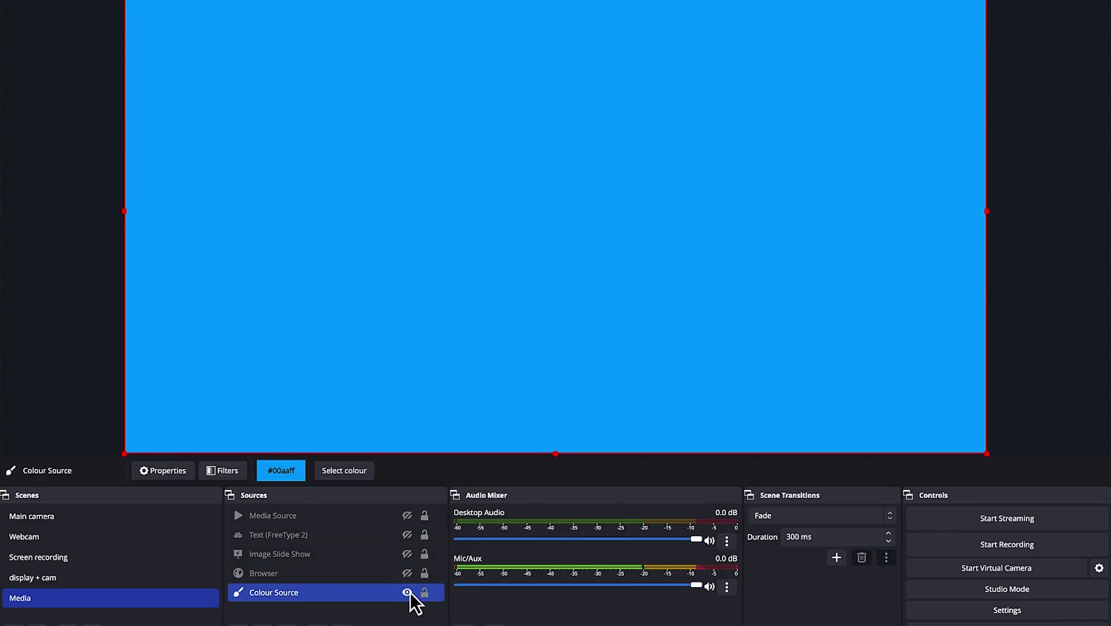
left_click(408, 592)
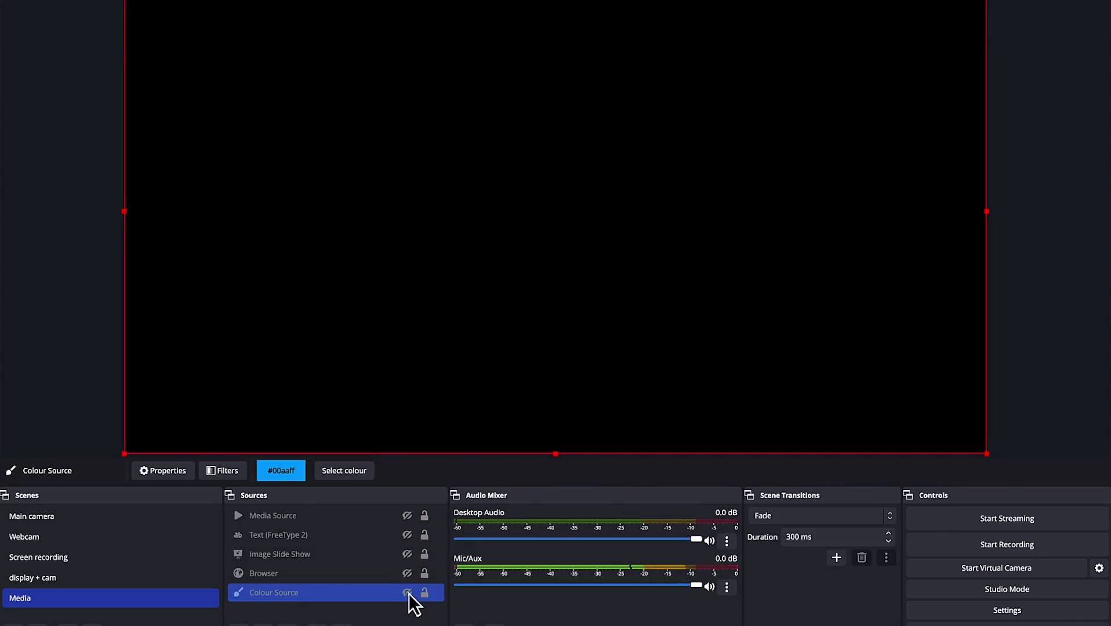
Make the Media Source visible again, and lock and unlock it and the text source.
left_click(416, 519)
left_click(408, 516)
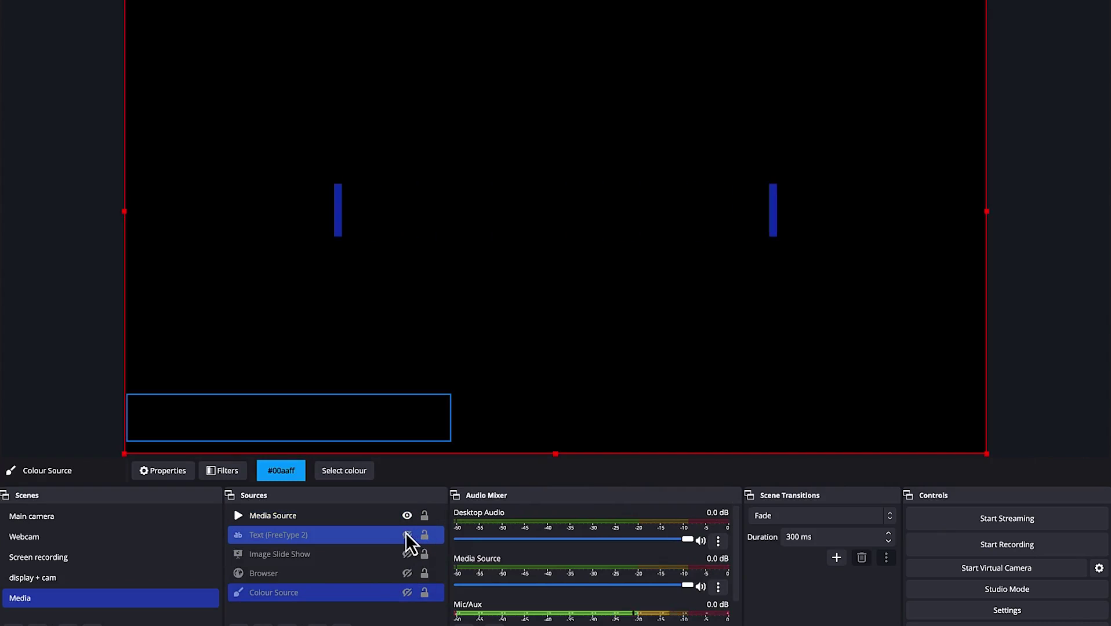
left_click(421, 521)
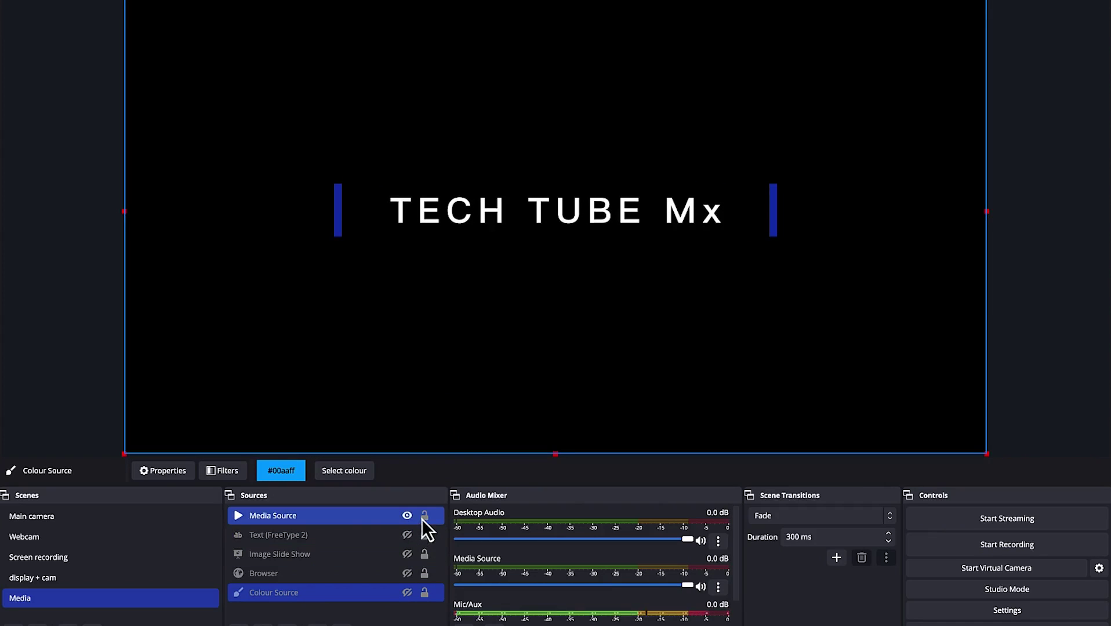
left_click(427, 538)
left_click(429, 522)
left_click(425, 540)
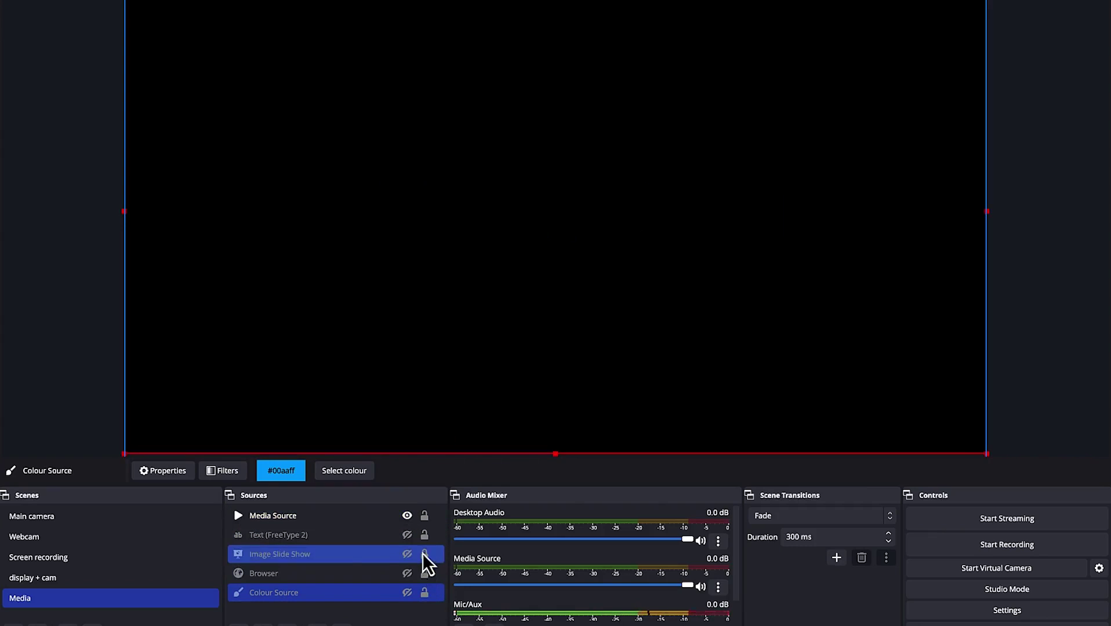
Review the Colour Source's properties without changing them, and make the Image Slide Show, Browser and Colour Source visible again.
left_click(165, 475)
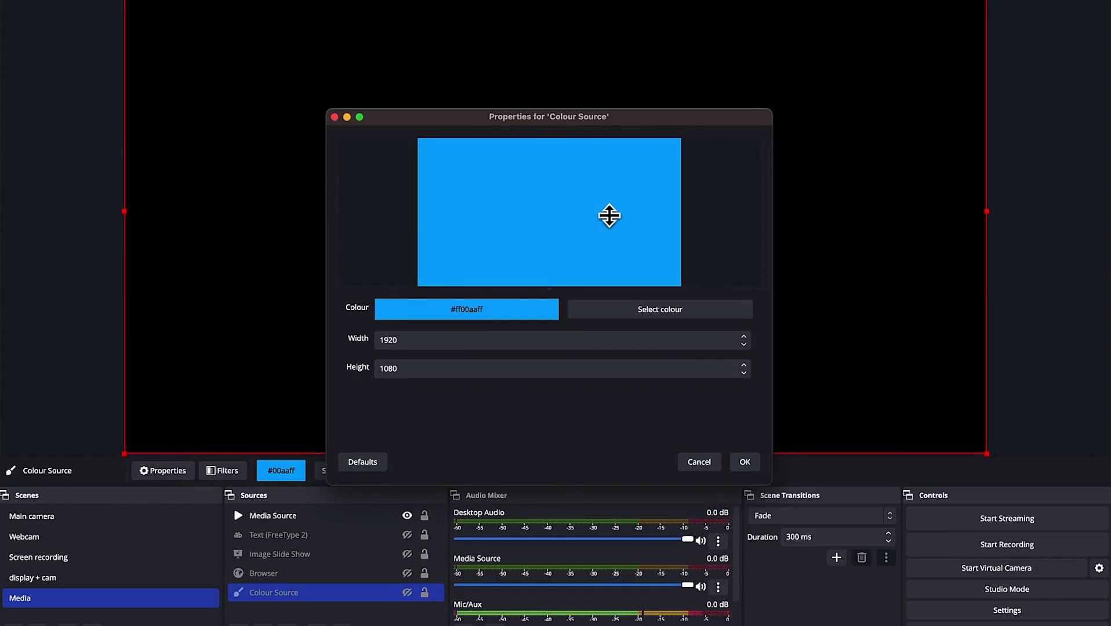
left_click(745, 464)
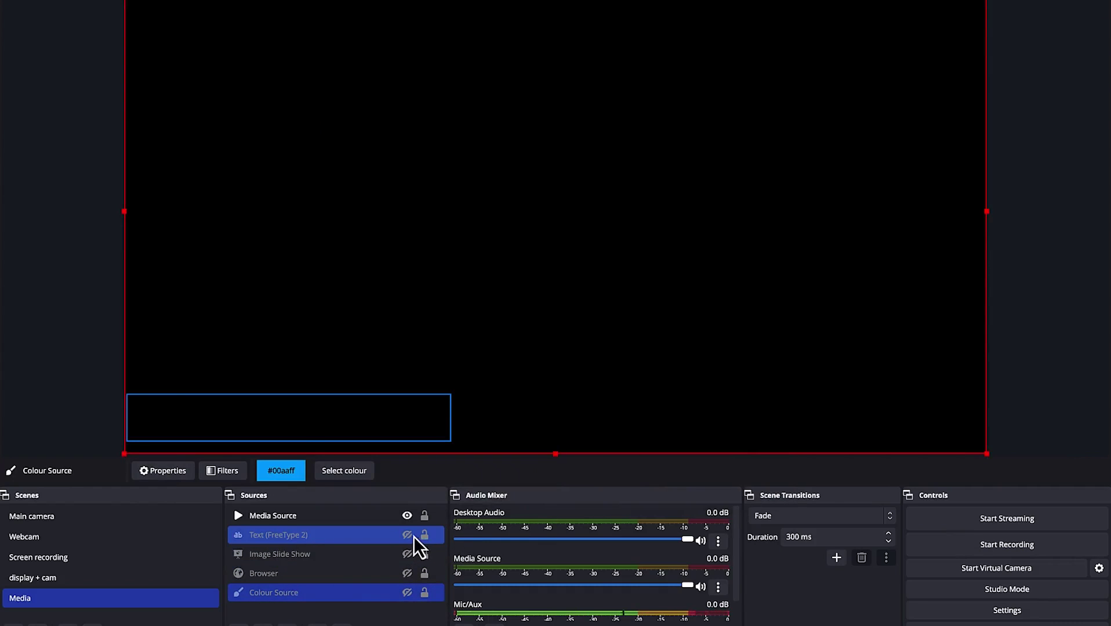
left_click(414, 536)
left_click(408, 554)
left_click(408, 573)
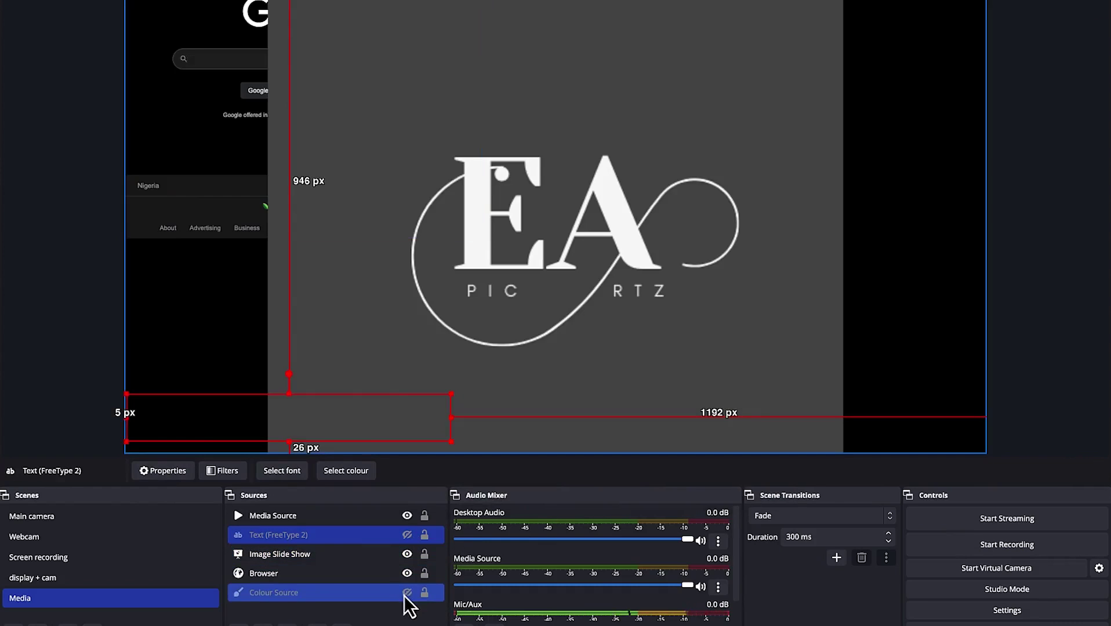
left_click(407, 593)
Reorder the sources so the Colour Source sits directly below the Media Source, with the Image Slide Show above the text.
left_click_drag(278, 557, 281, 522)
left_click_drag(297, 594, 292, 532)
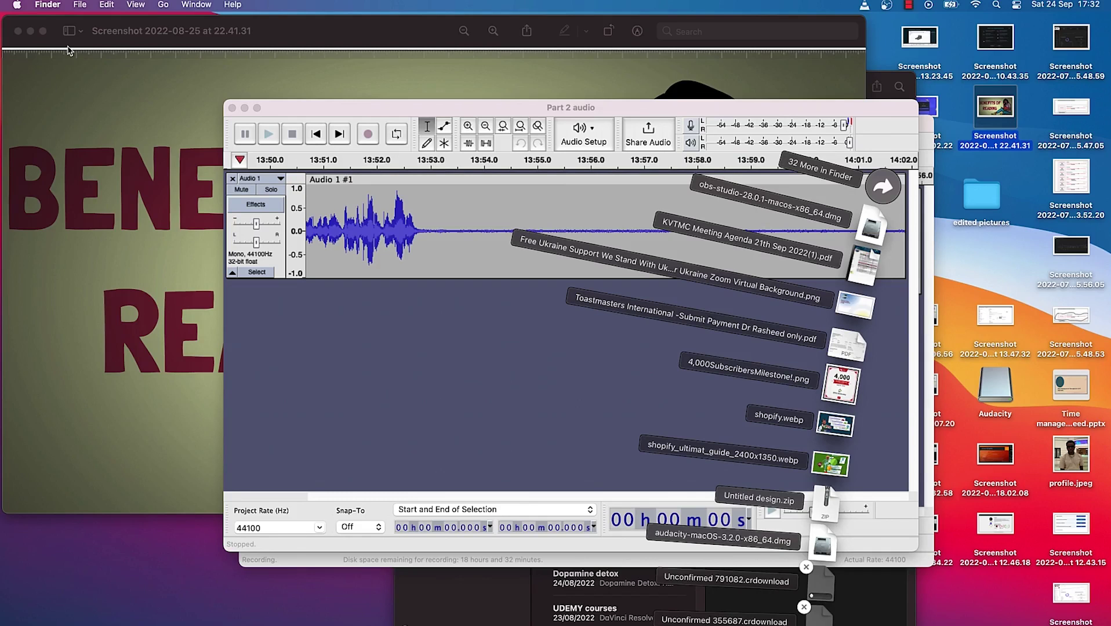
Bring the "Benefits of Reading" image in Preview to the front during the screen recording, return to OBS and stop the recording.
left_click(68, 50)
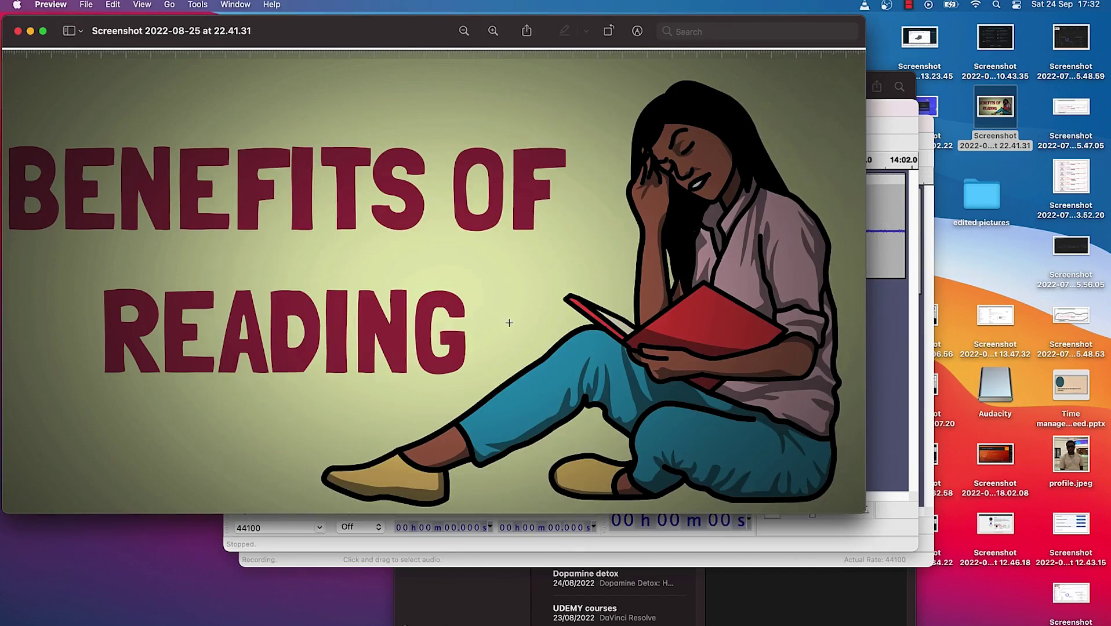
left_click(903, 3)
left_click(925, 91)
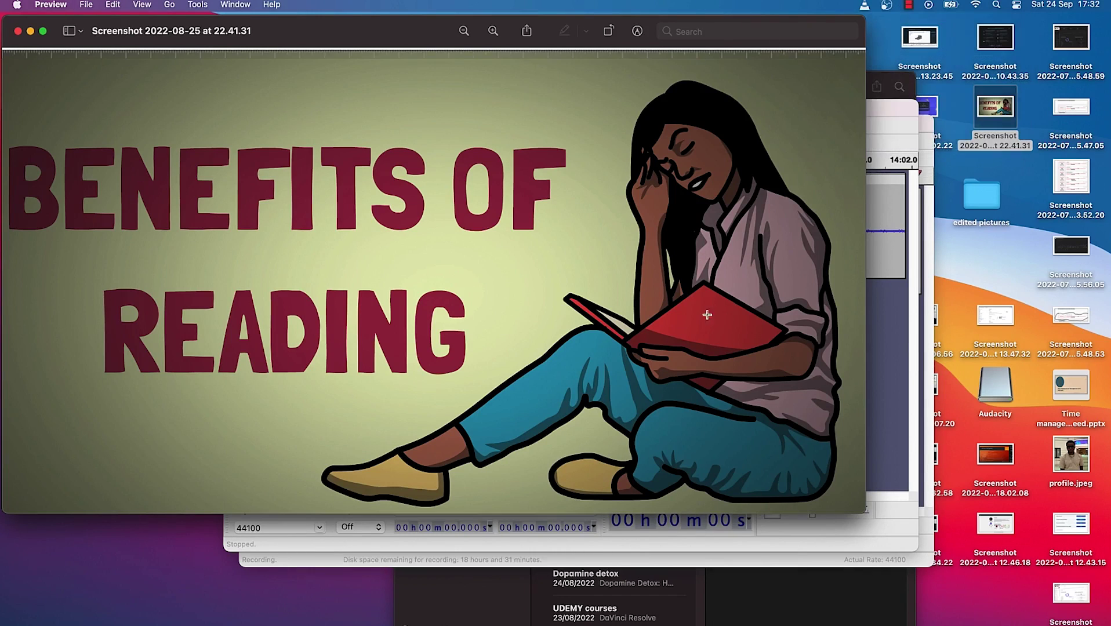
key("ctrl+Up")
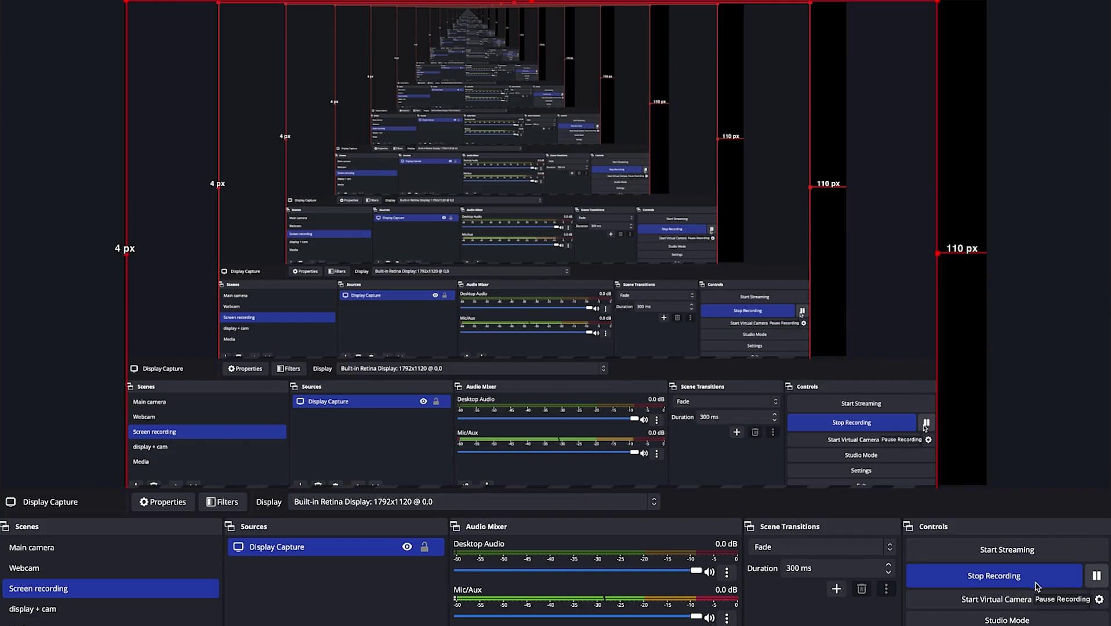
left_click(980, 580)
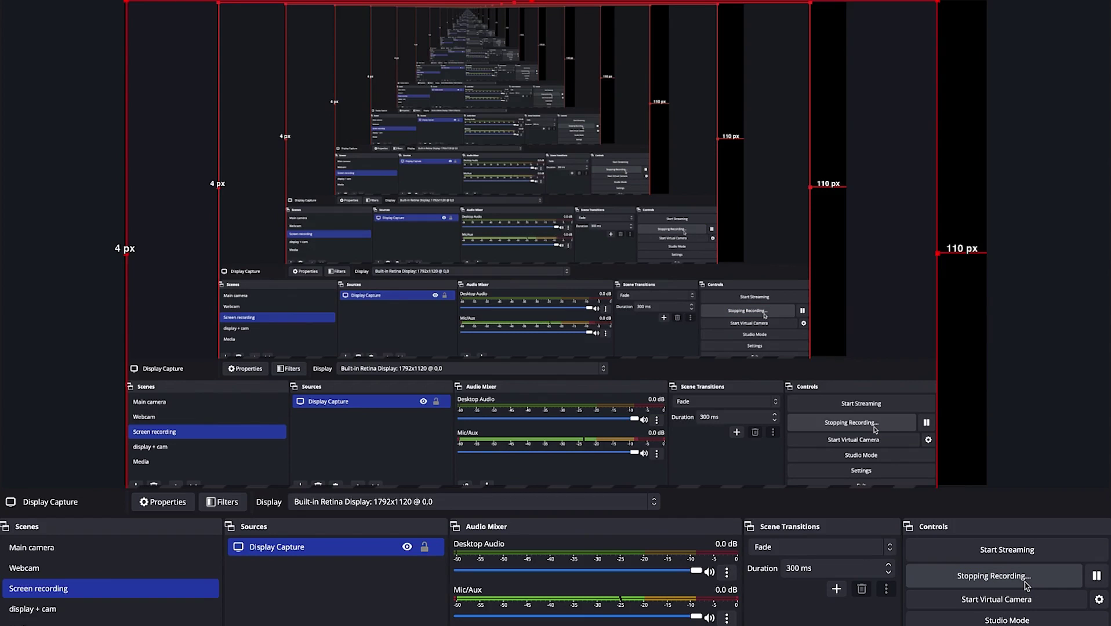
mouse_move(56, 6)
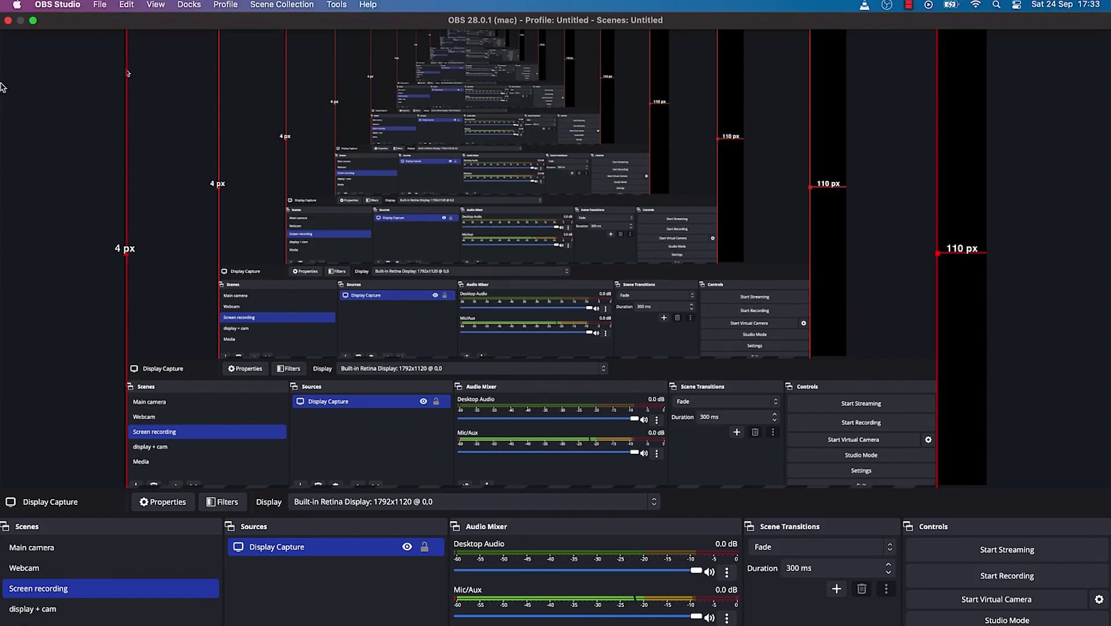
left_click(56, 5)
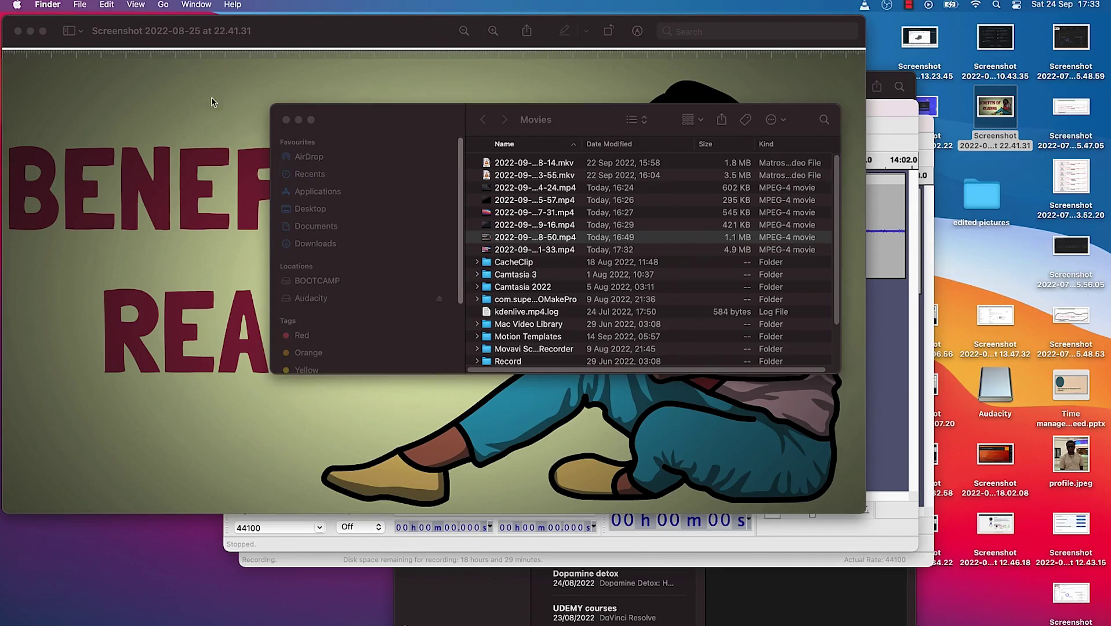
left_click(536, 237)
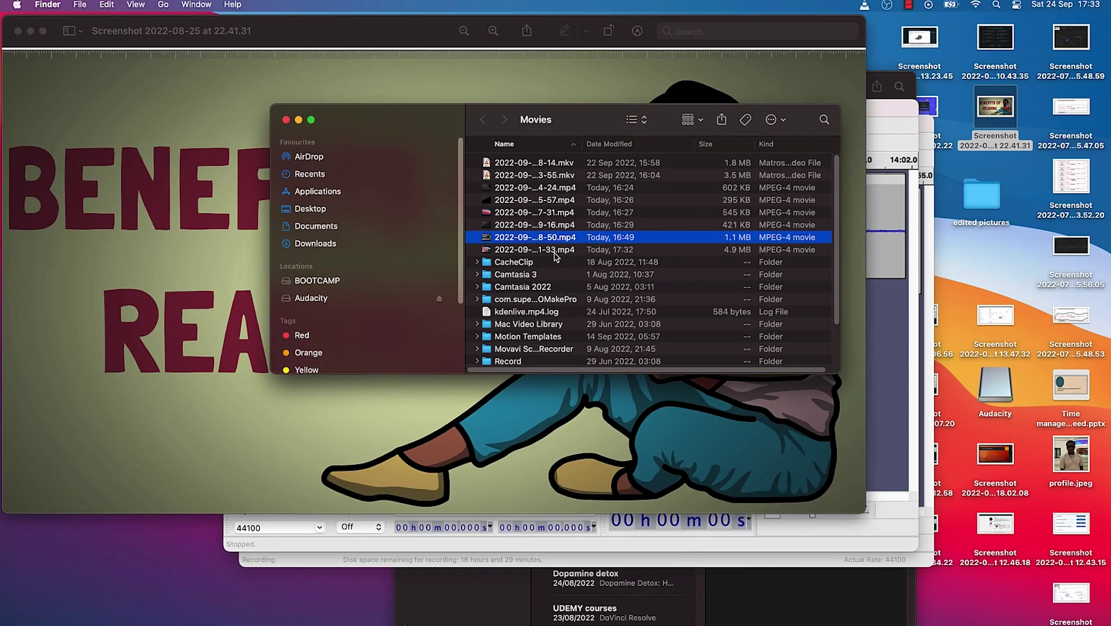
double_click(556, 250)
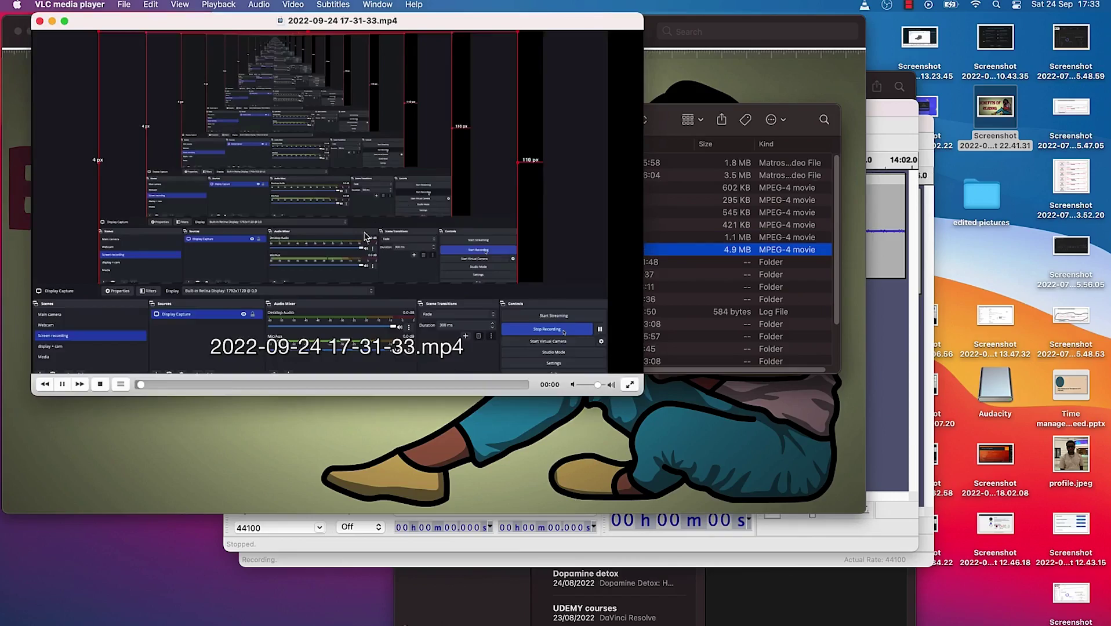
double_click(460, 129)
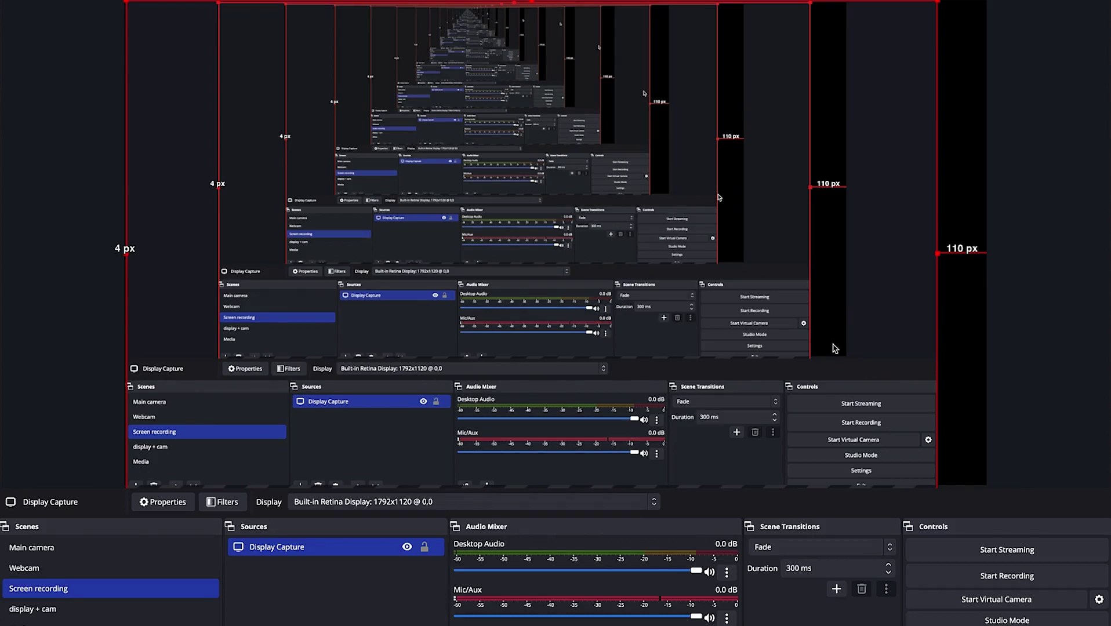
Enable Studio Mode, try different scenes in the preview and send the Media scene to the program output.
left_click(989, 551)
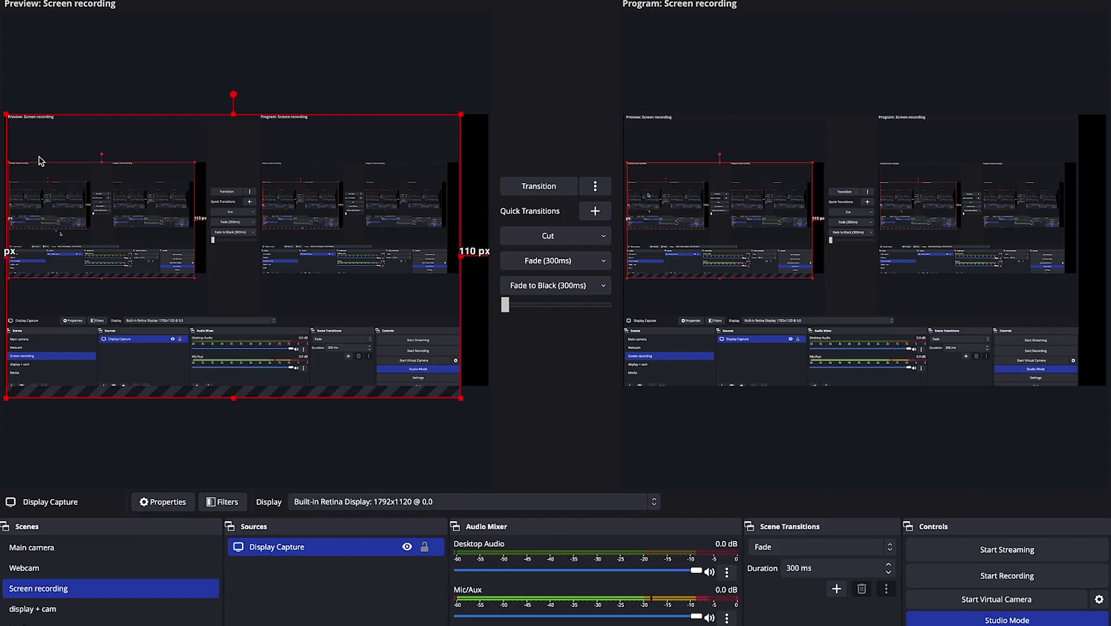
left_click(24, 567)
left_click(38, 589)
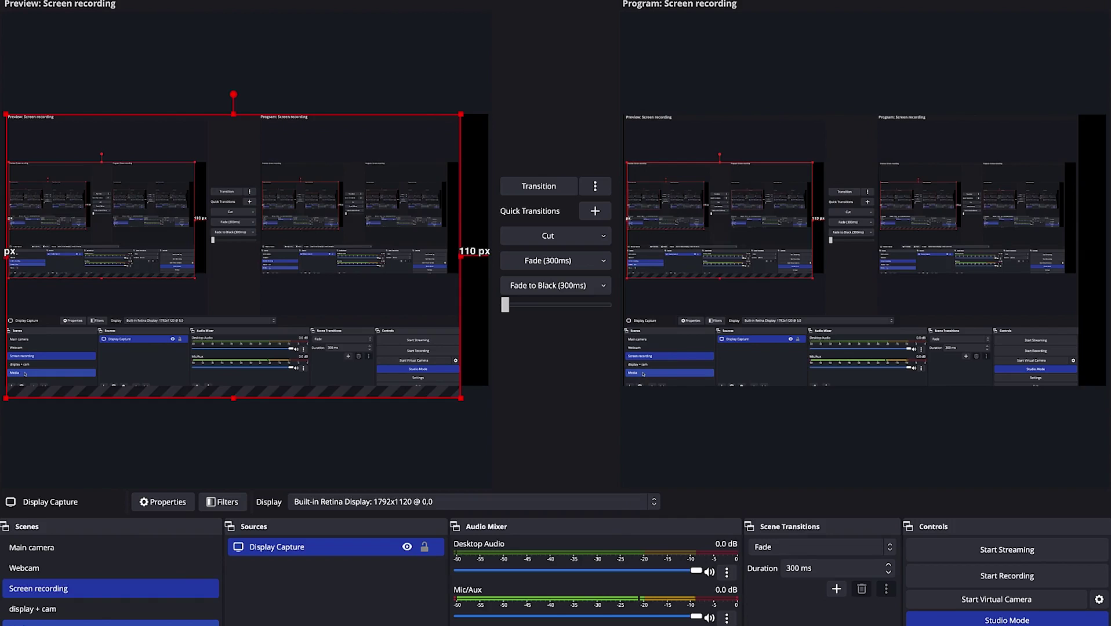
double_click(45, 625)
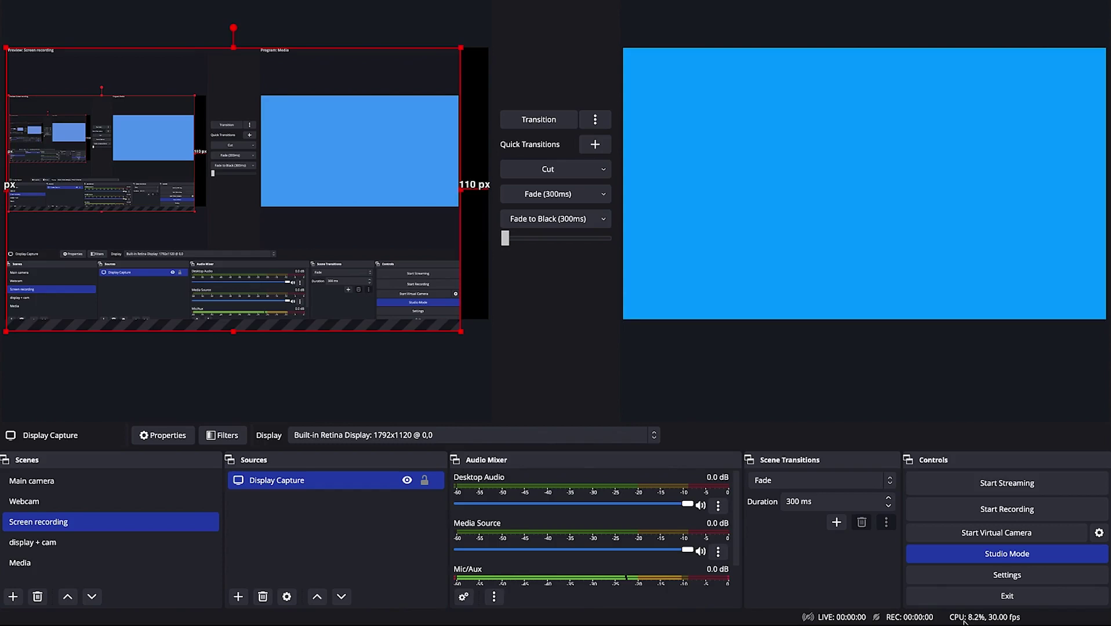
left_click(53, 542, "shift")
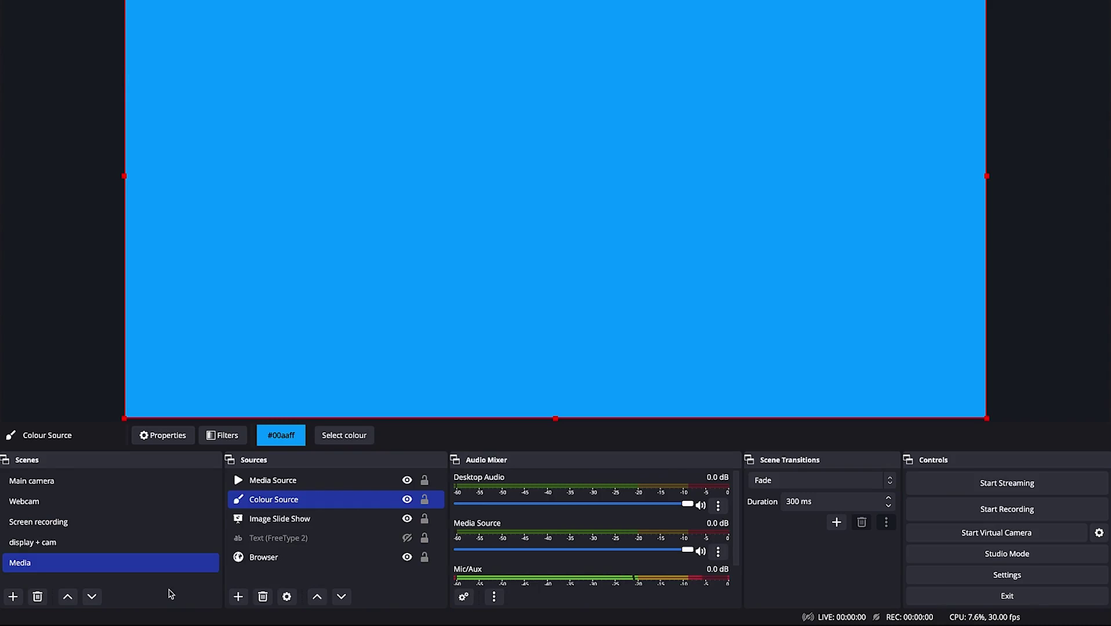
Add a Colour Correction effect filter to the logicapture source in the Webcam scene.
left_click(198, 502)
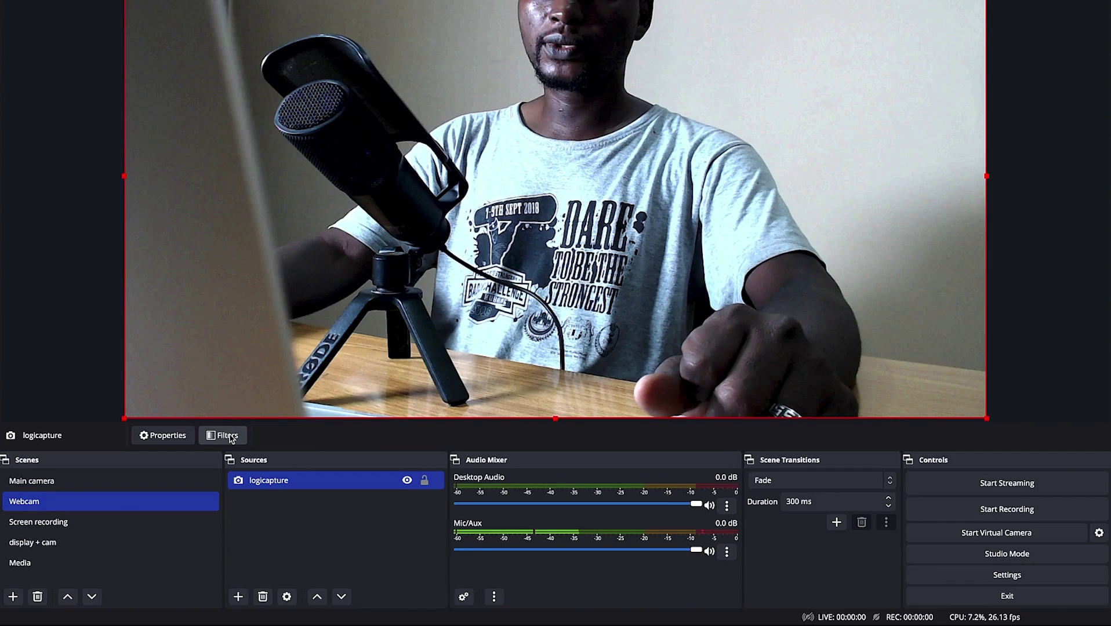
left_click(231, 435)
left_click(304, 251)
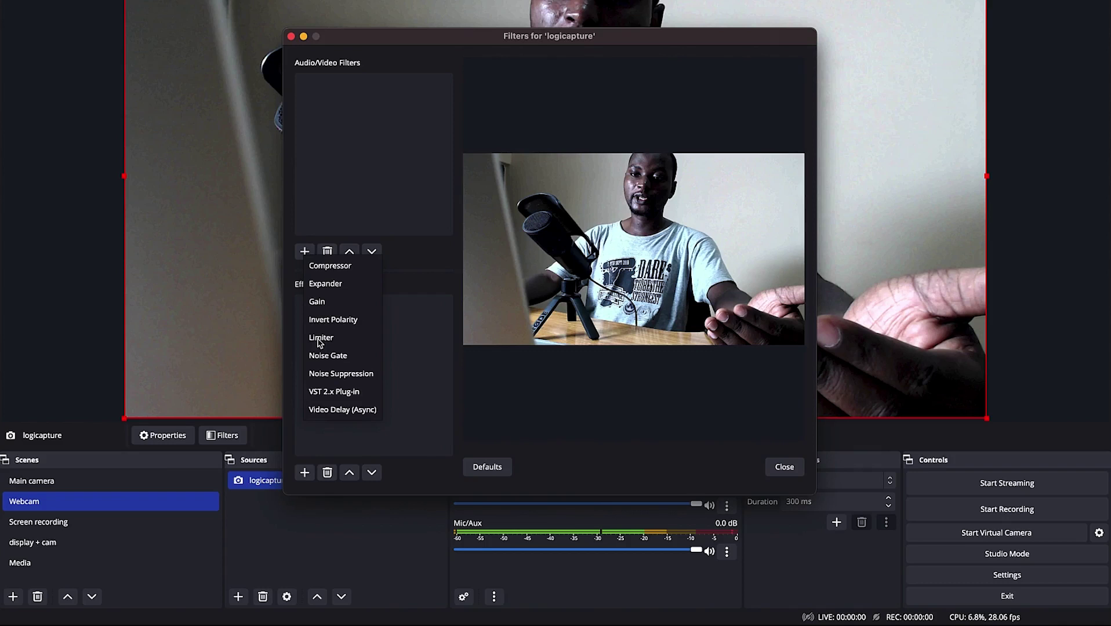
left_click(304, 473)
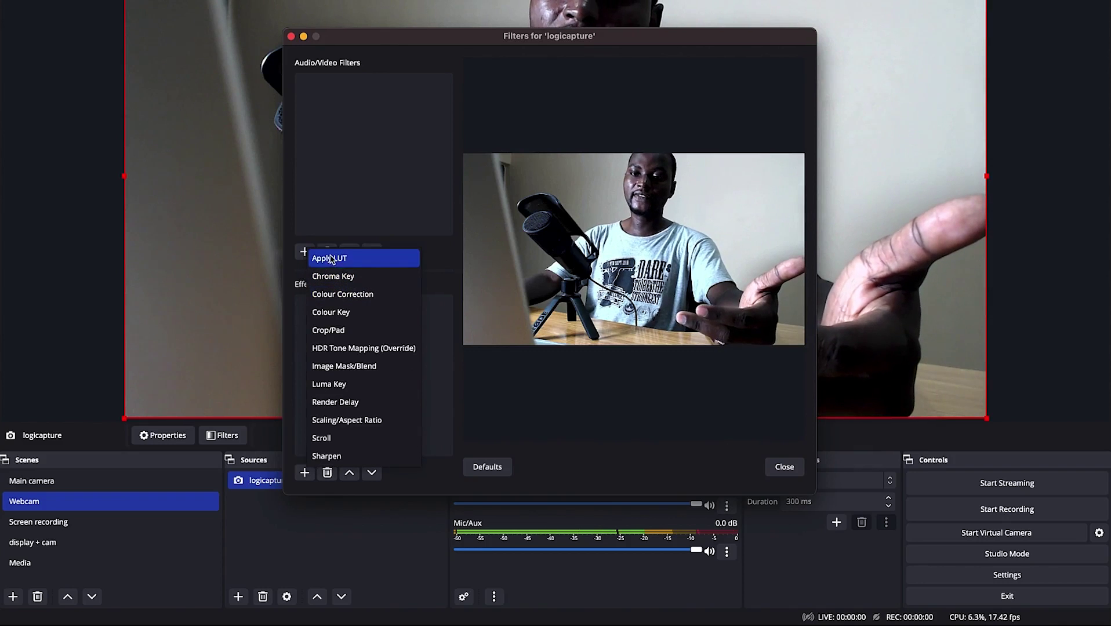
left_click(351, 295)
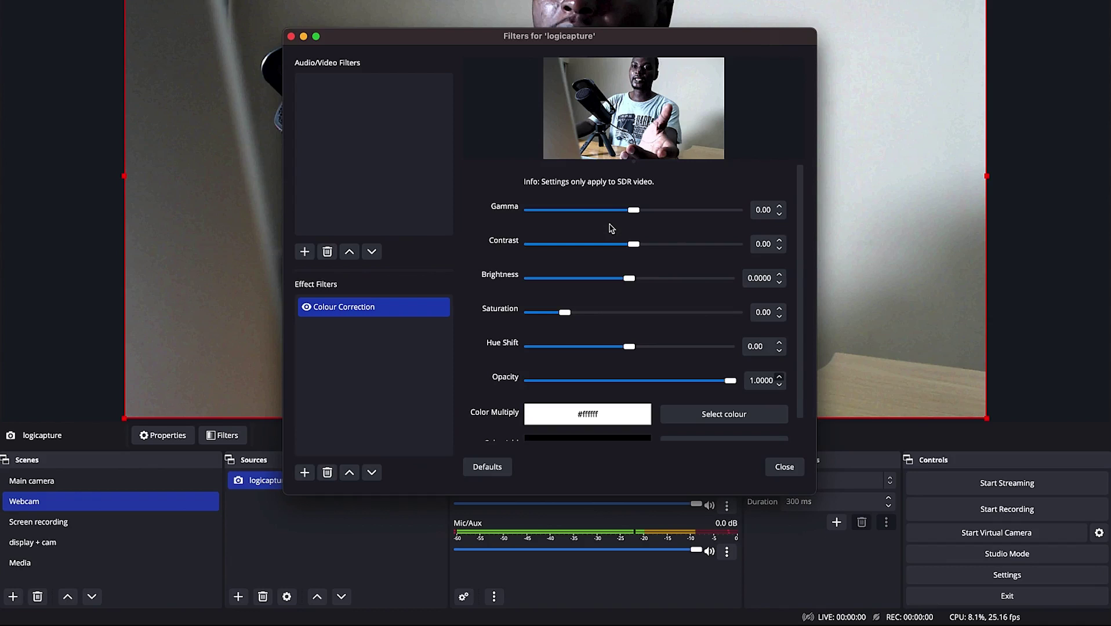
Set the filter's gamma to -0.01, contrast to 0.54, brightness to 0.0625 and saturation to 0.30, and adjust the hue shift.
left_click_drag(633, 245, 621, 244)
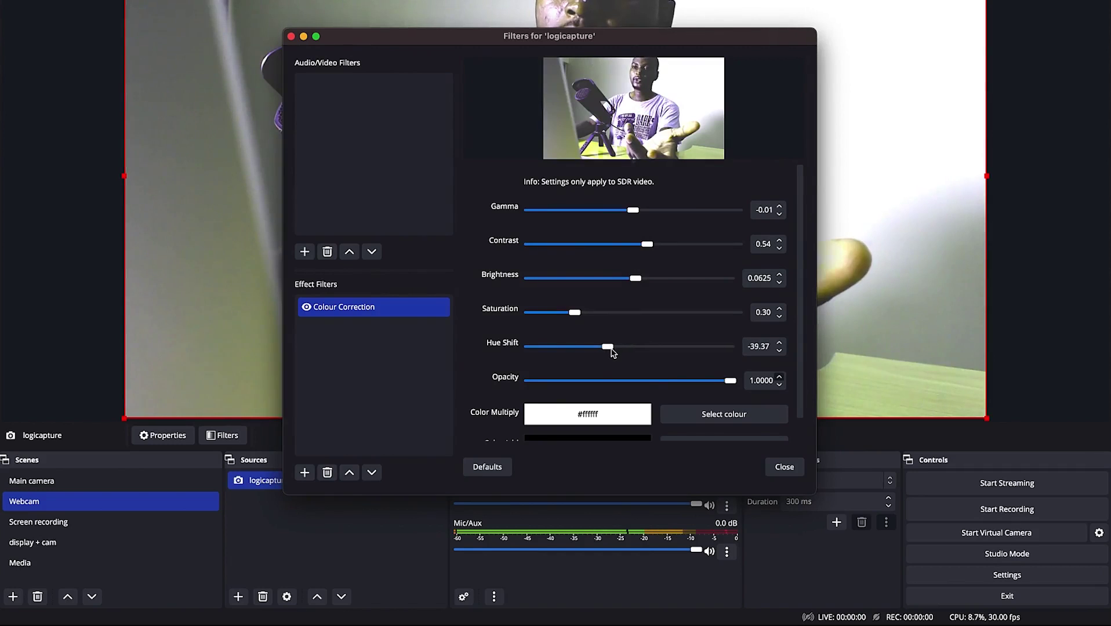
left_click_drag(609, 347, 615, 351)
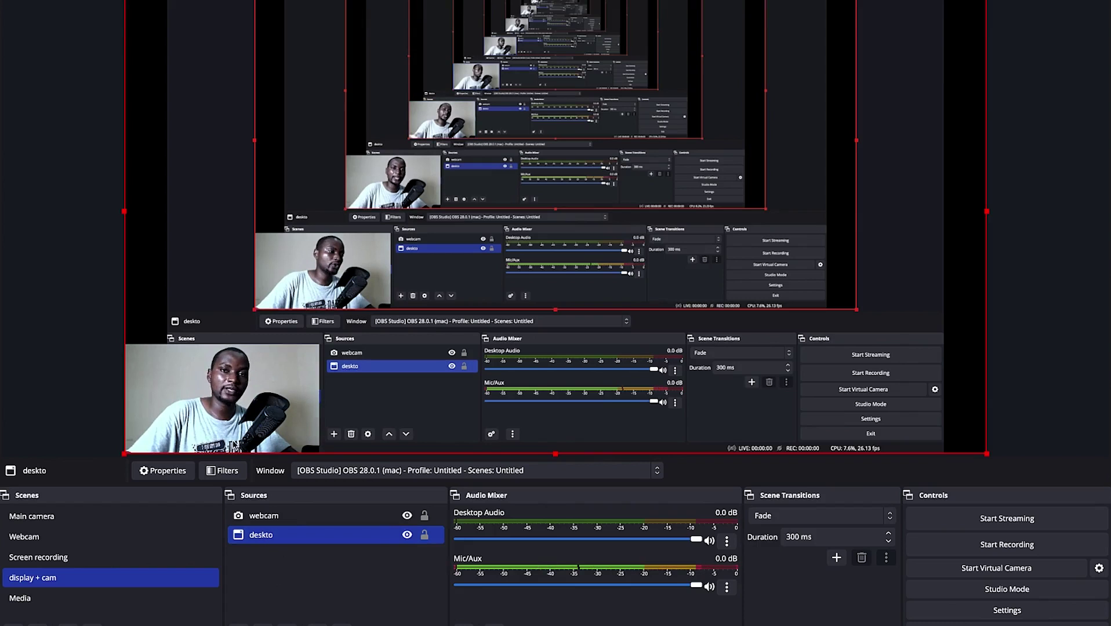
Add a Crop/Pad effect filter with its default name to the webcam source in the display + cam scene.
left_click(270, 520)
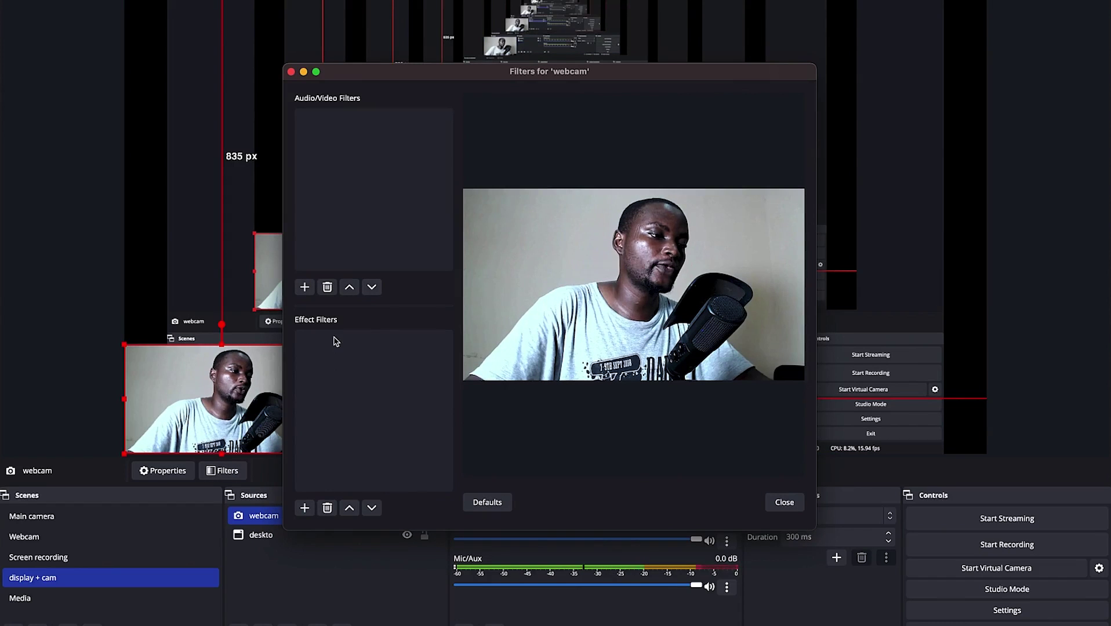
left_click(304, 511)
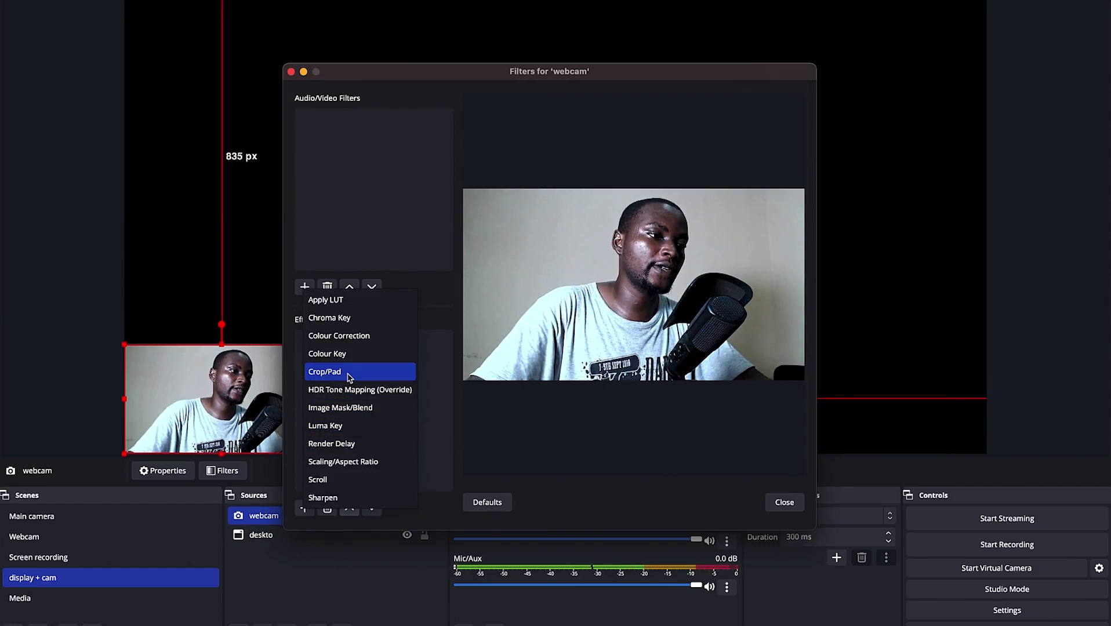
left_click(349, 377)
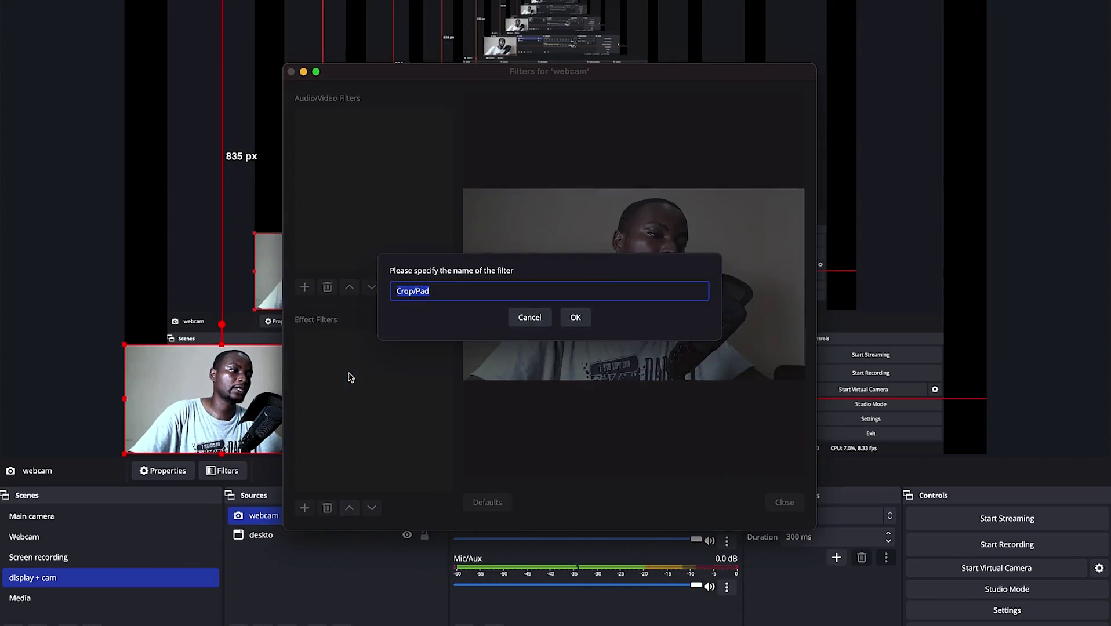
left_click(578, 317)
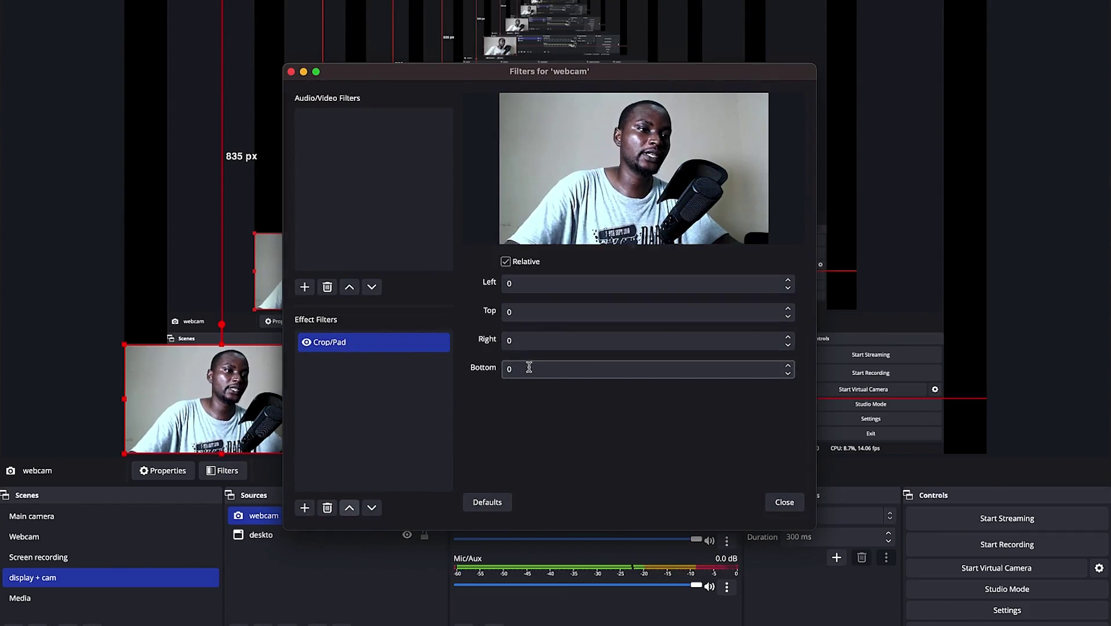
Set the webcam Crop/Pad filter's right crop to 67 and close its filter settings.
double_click(789, 339)
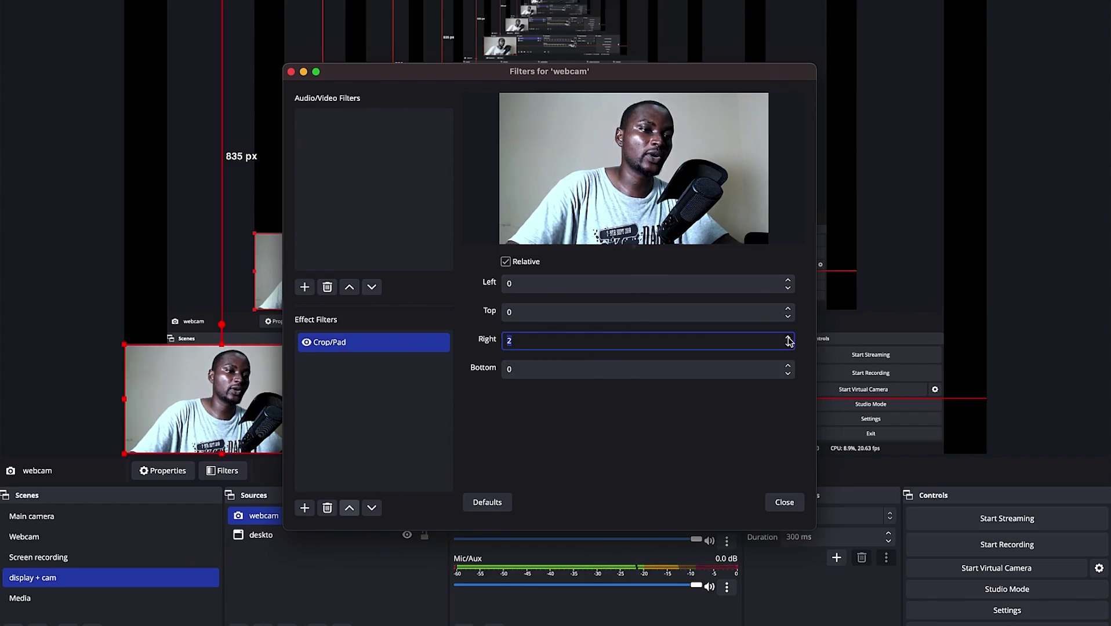
left_click_drag(789, 338, 788, 342)
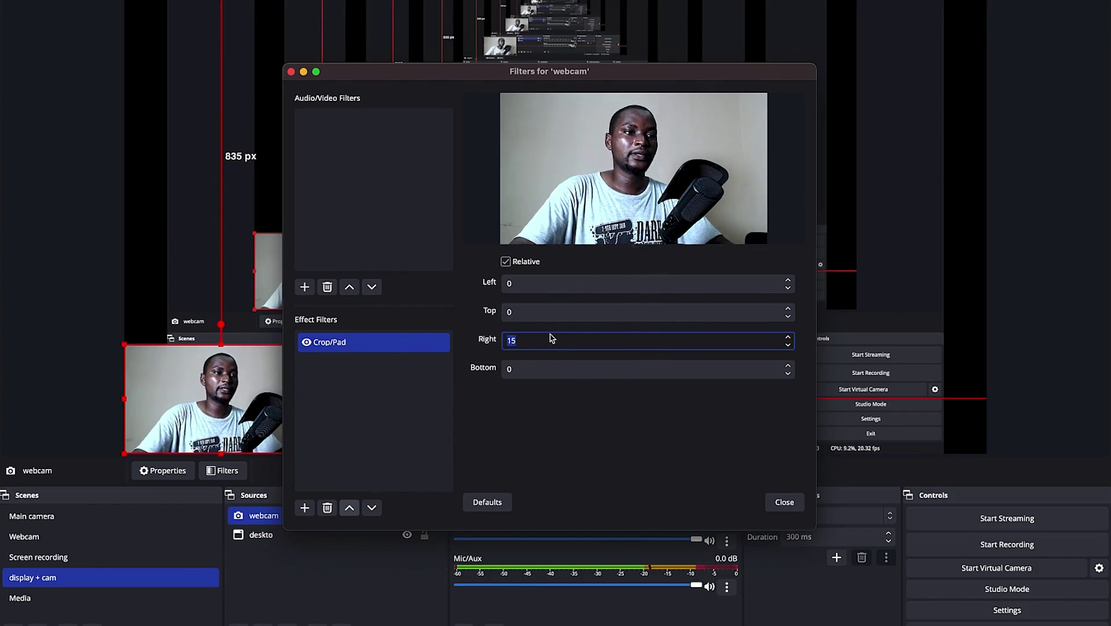
type("67")
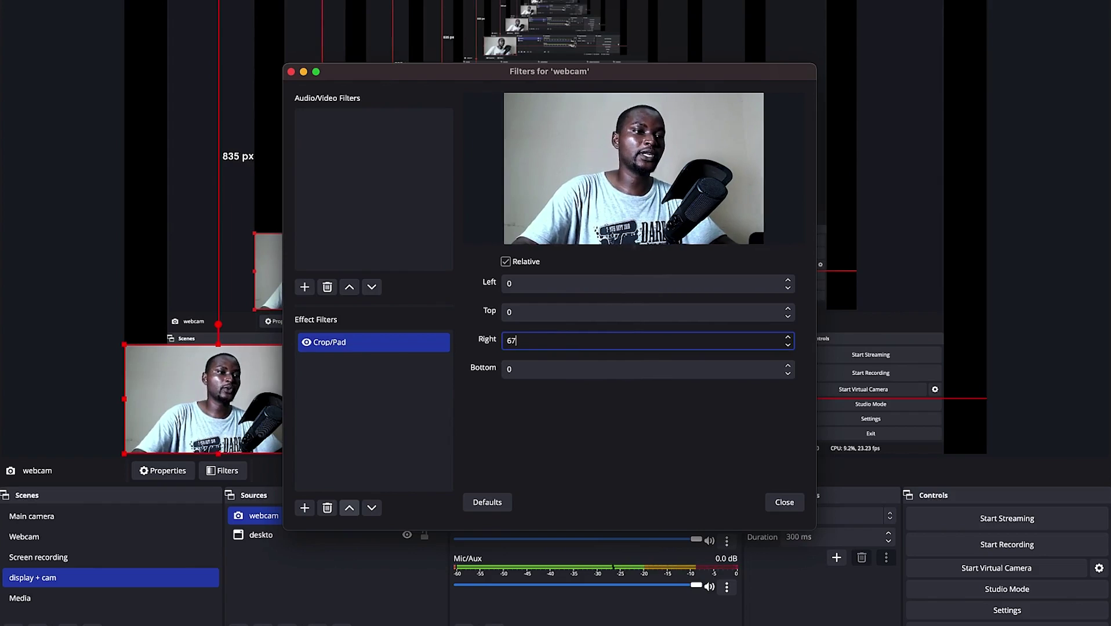
key("Escape")
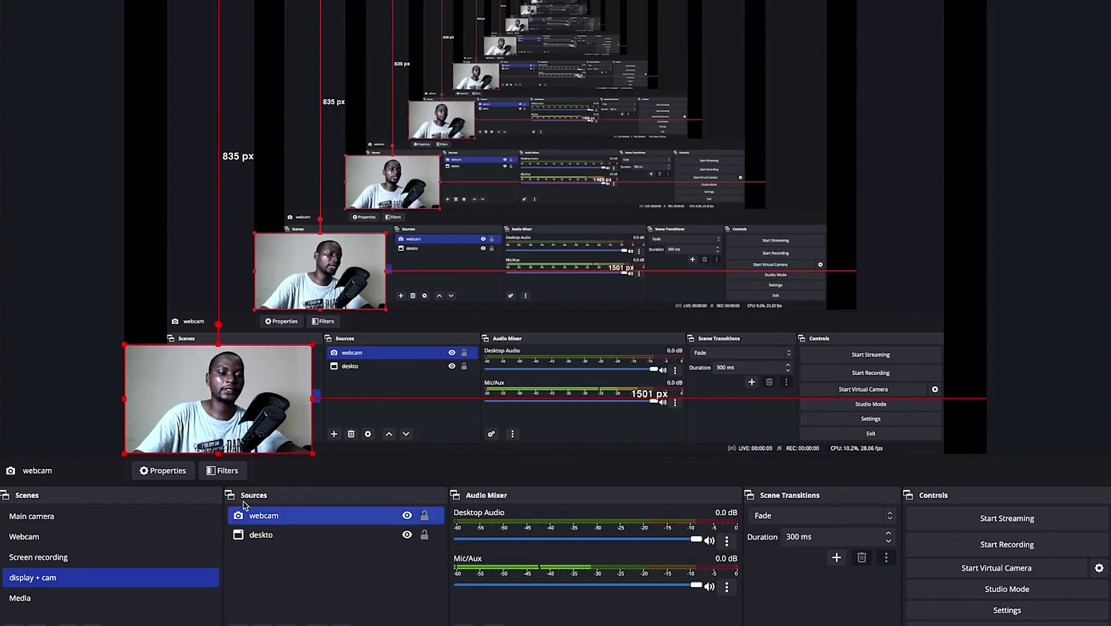
Reopen the webcam's filters, move the window clear of the webcam preview and set the right crop to 500.
left_click(224, 471)
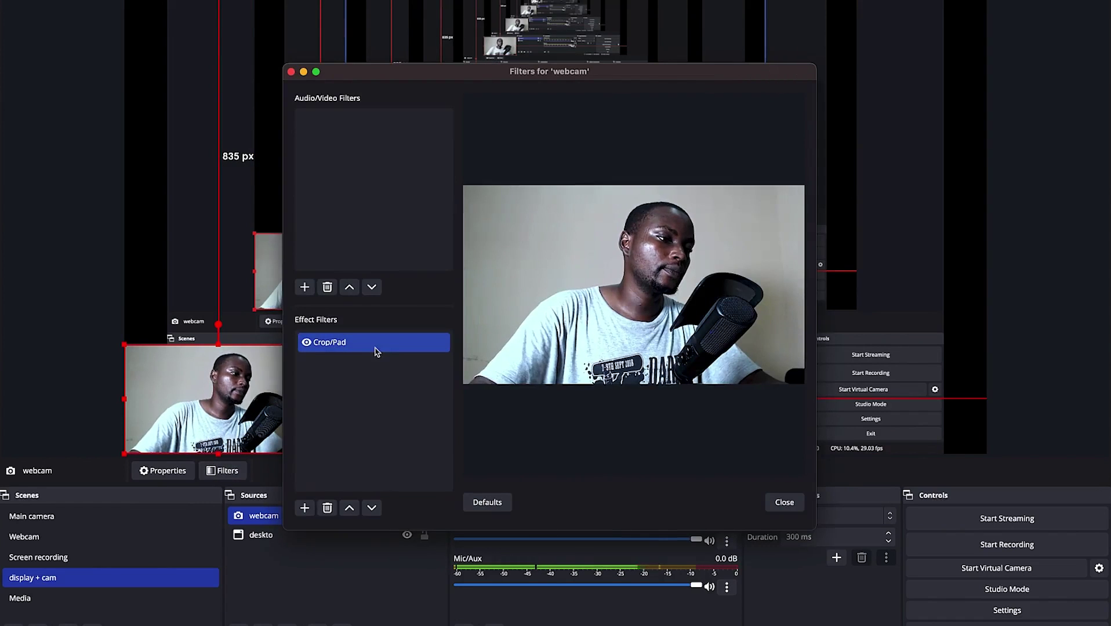
left_click_drag(630, 74, 850, 20)
left_click(580, 289)
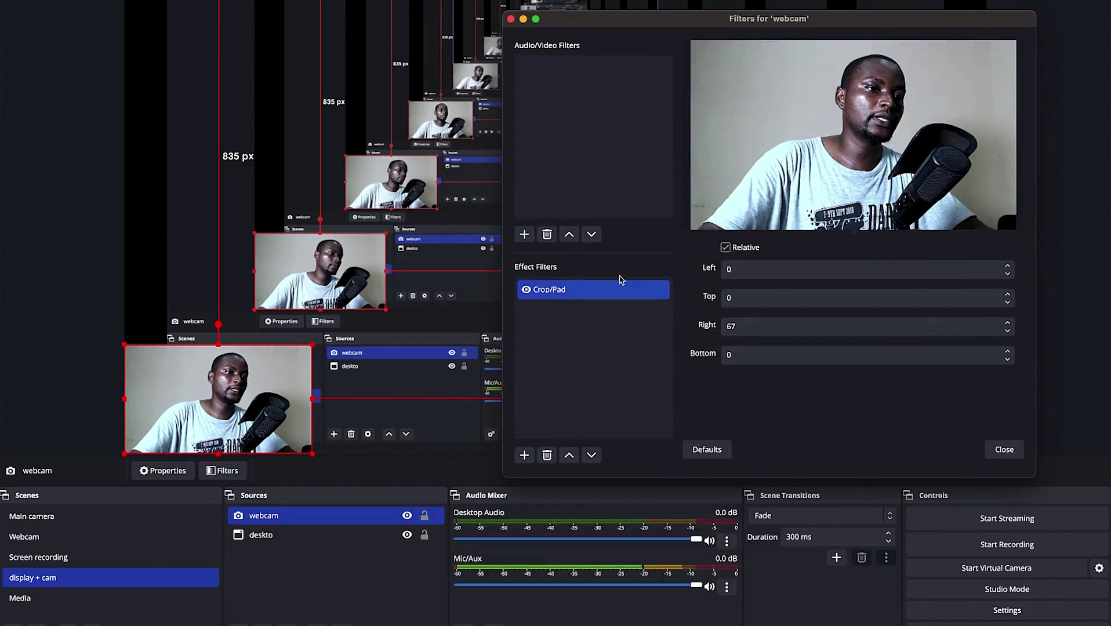
left_click(756, 325)
double_click(757, 325)
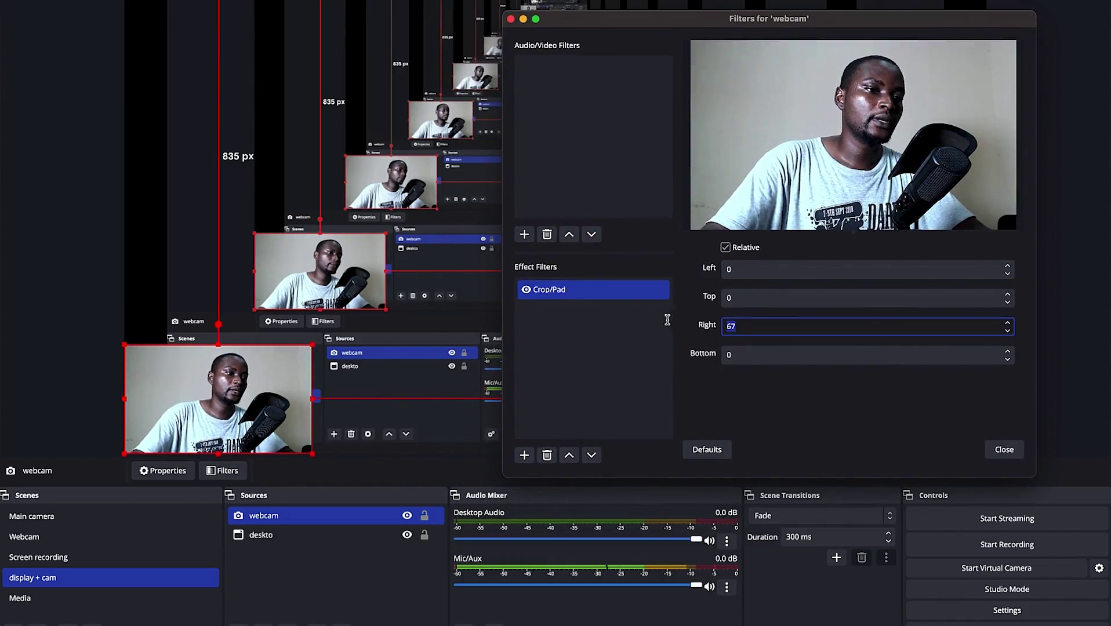
type("5")
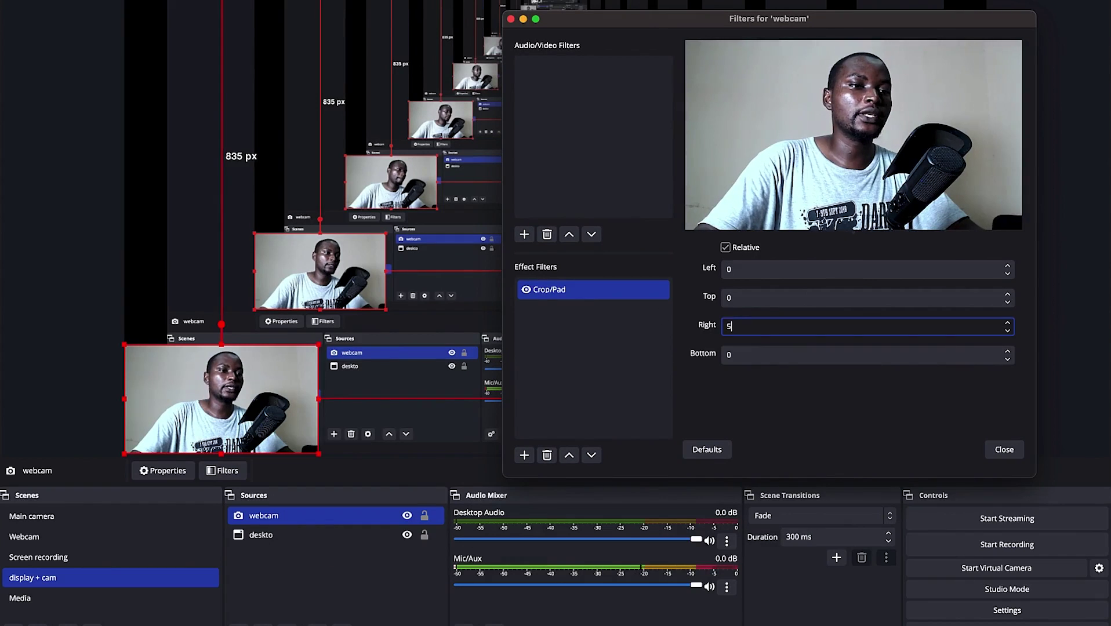
type("00")
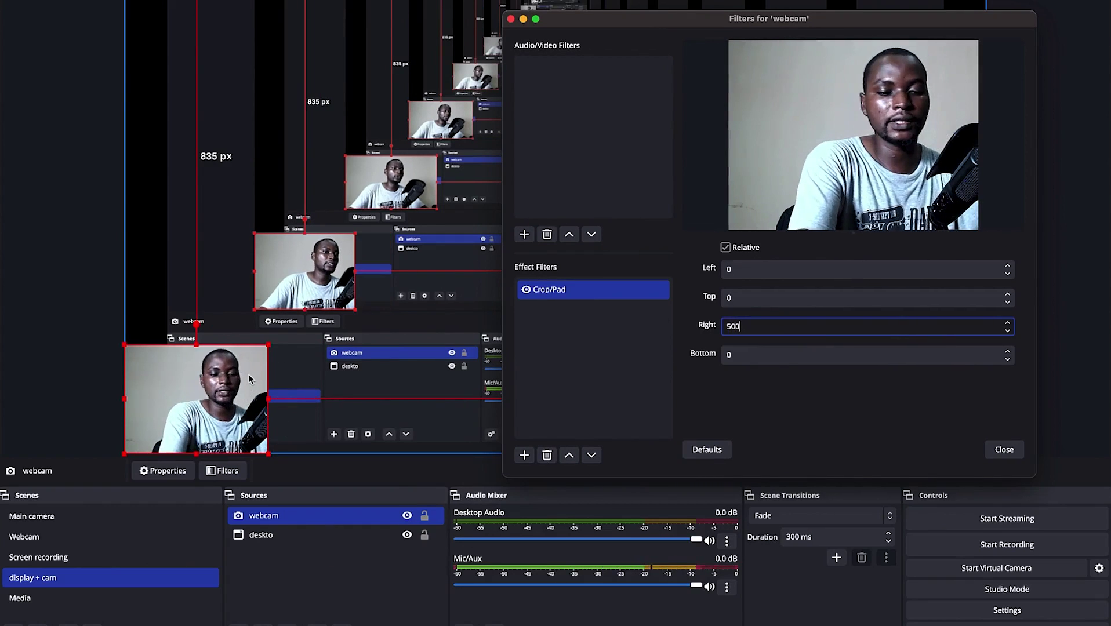
Try a bottom crop of 400 on the webcam and clear the value again.
left_click(753, 355)
type("4")
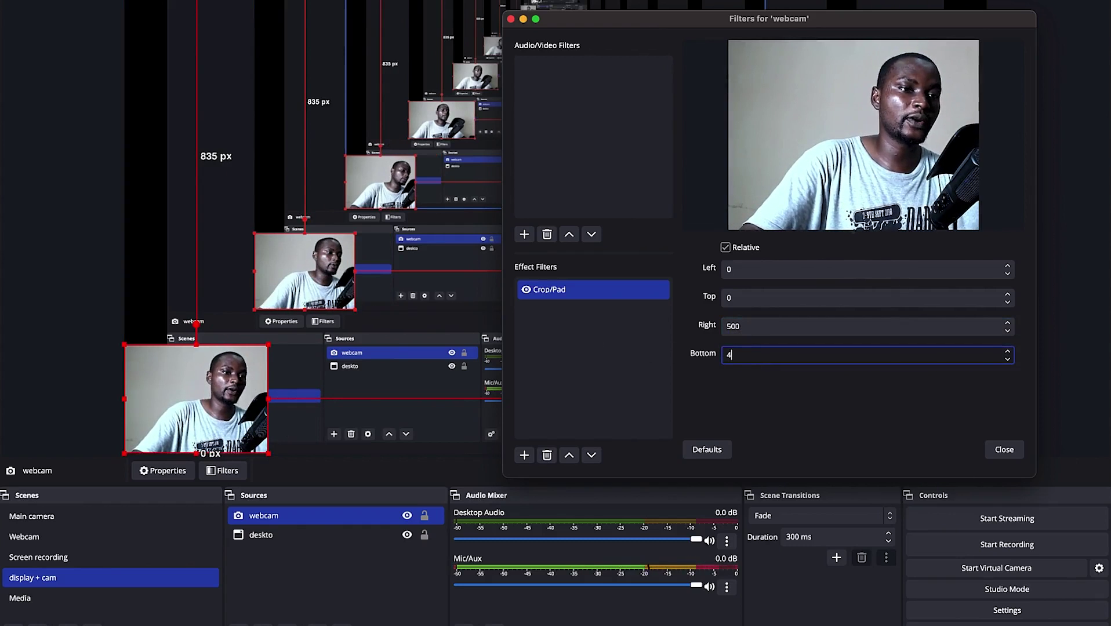
type("00")
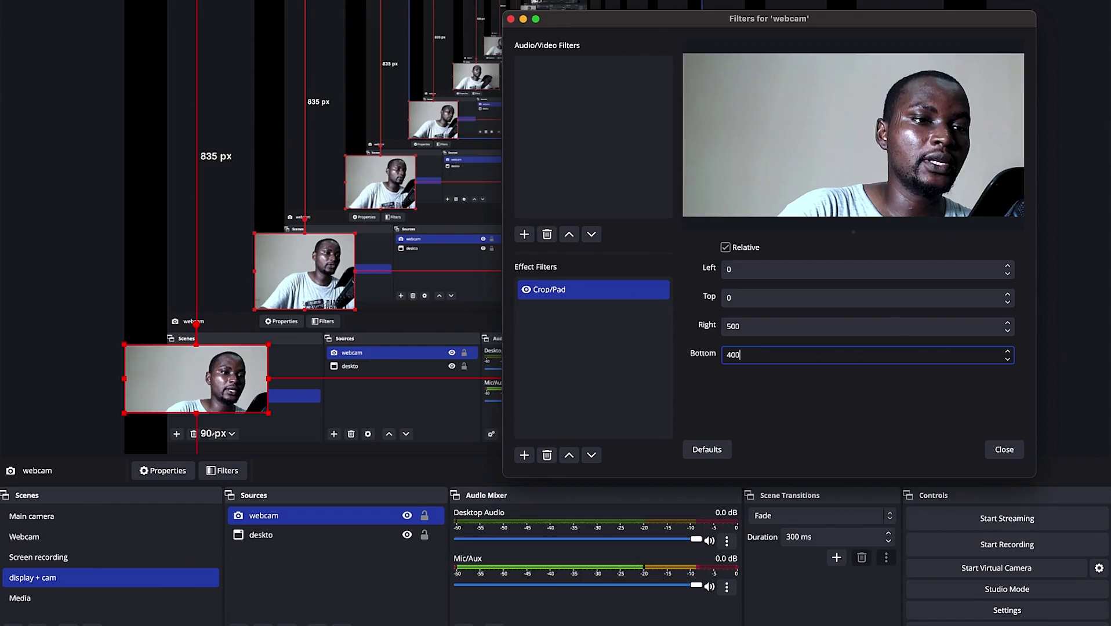
key("BackSpace")
key("BackSpace")
key("BackSpace")
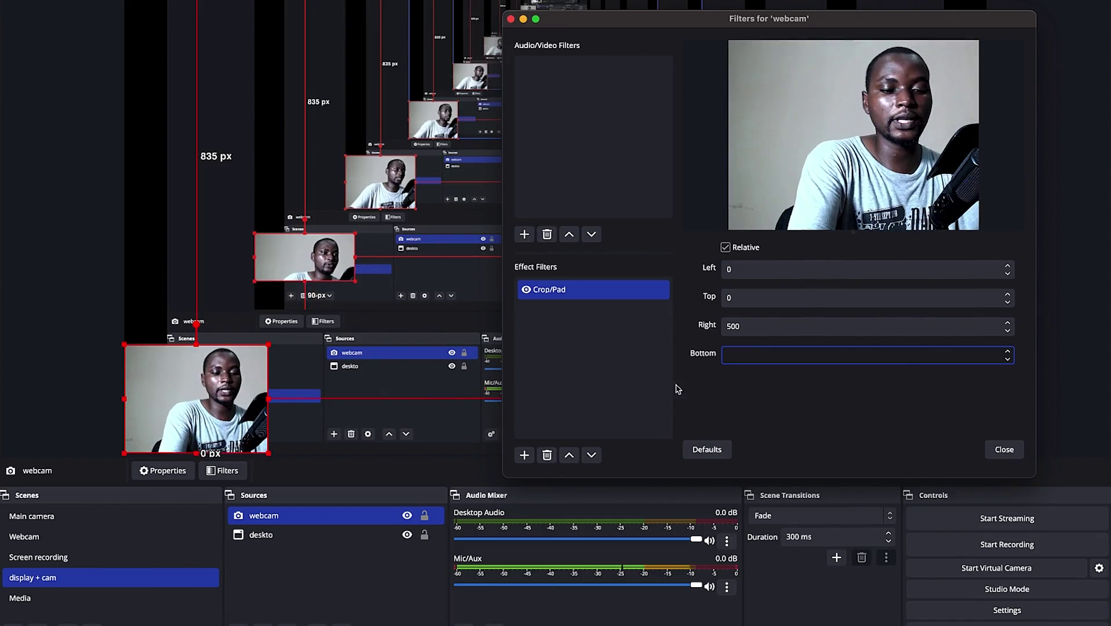
Set both the left and the right crop of the webcam to 400.
left_click(771, 271)
key("BackSpace")
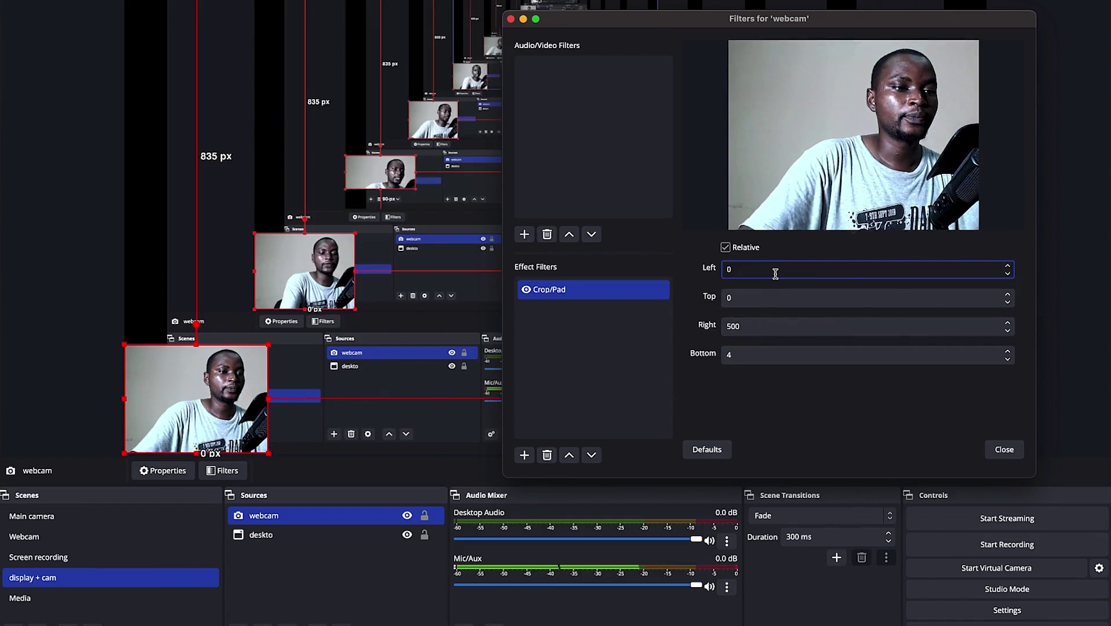
type("400")
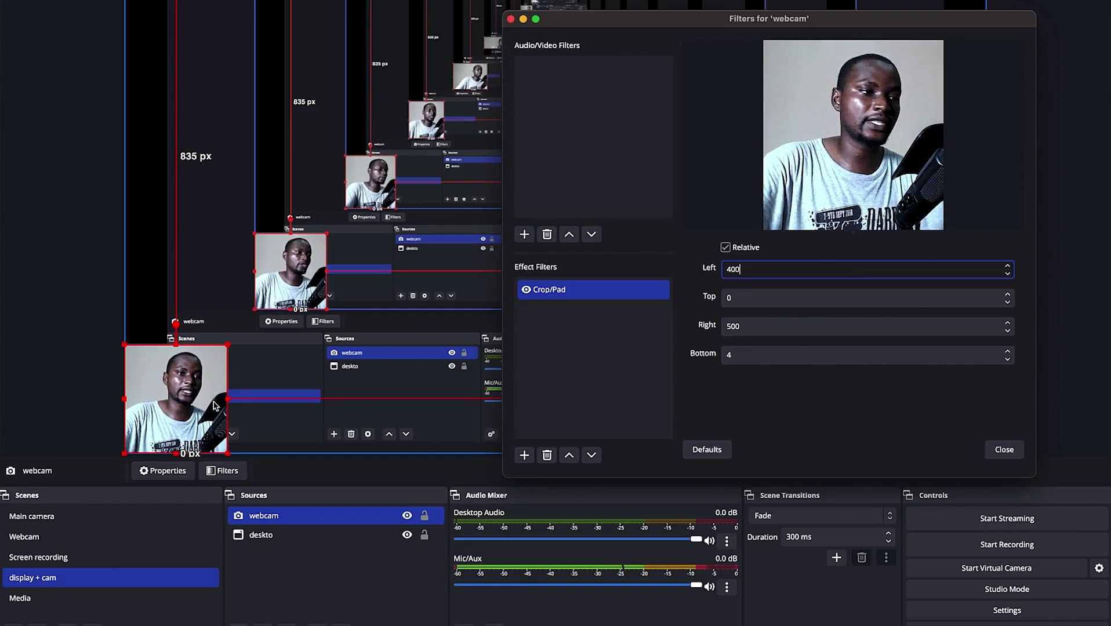
double_click(777, 326)
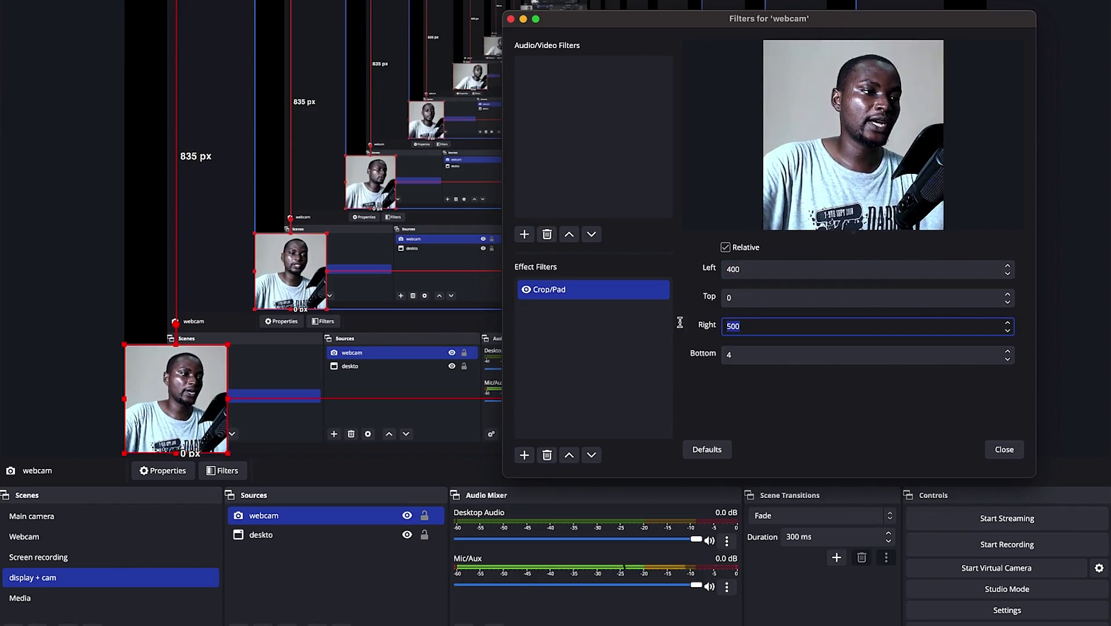
type("400")
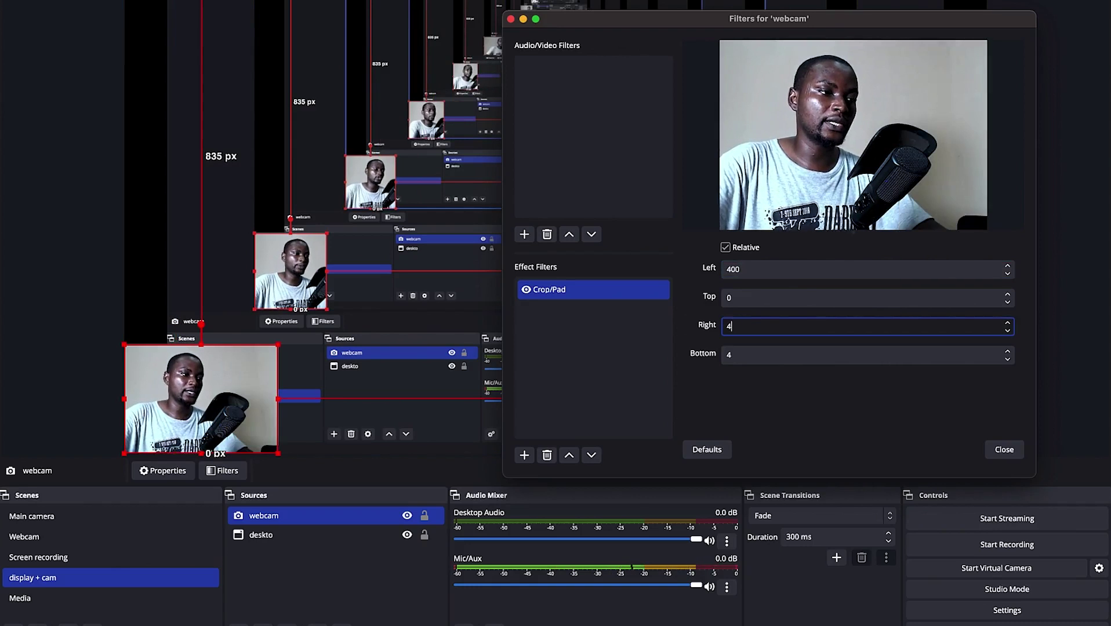